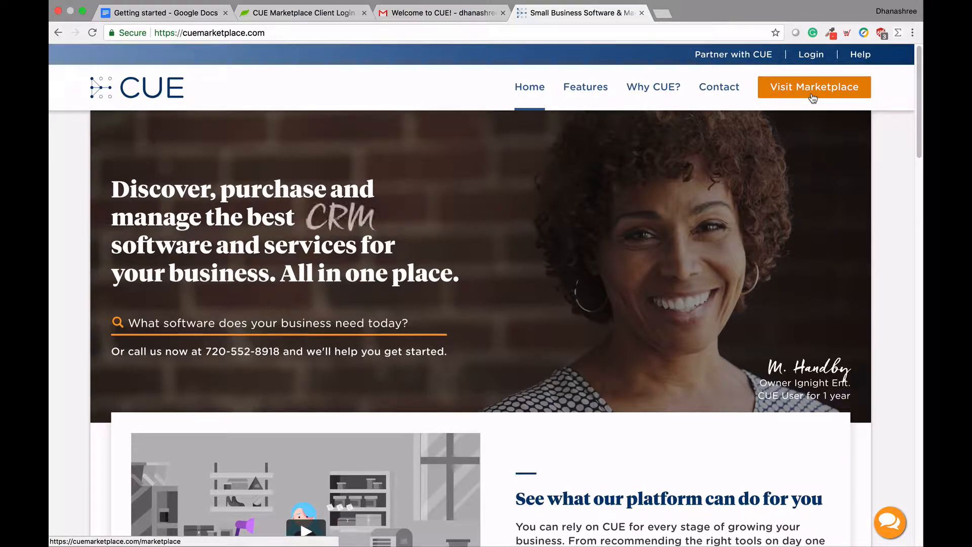
Step: Go from the CUE home page to the software marketplace
{"action": "left_click", "coordinate": [812, 97]}
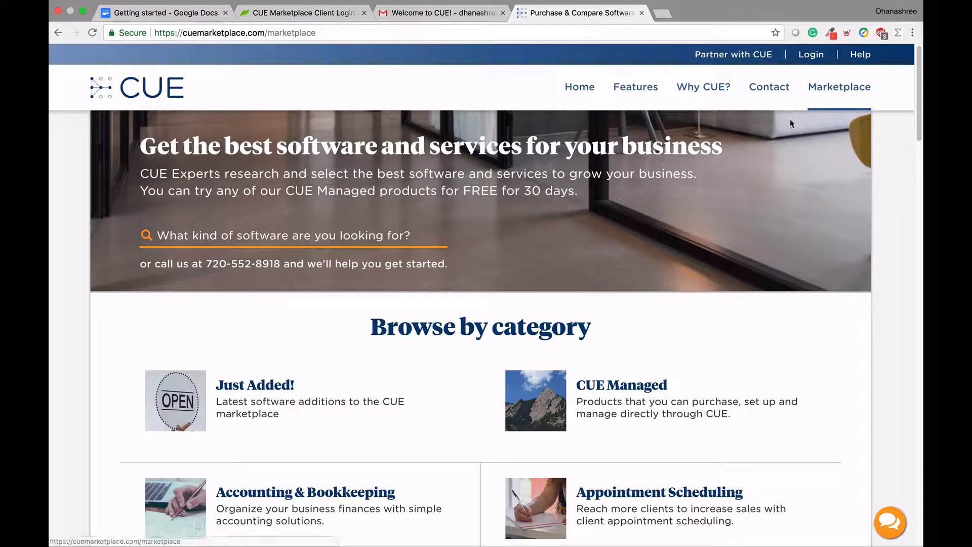
Step: Browse the Accounting & Bookkeeping category and highlight FreshBooks' 30-day free trial offer
{"action": "left_click", "coordinate": [435, 240]}
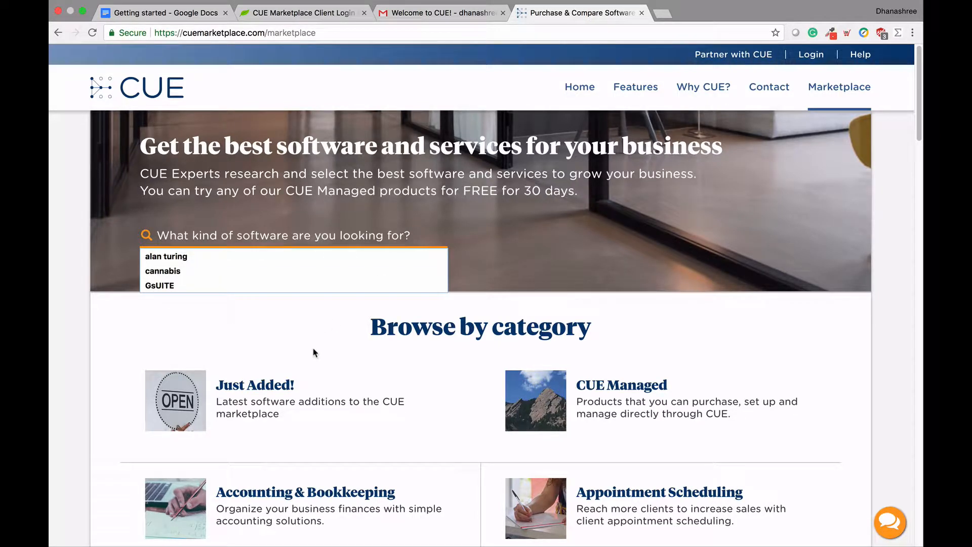
{"action": "left_click", "coordinate": [195, 507]}
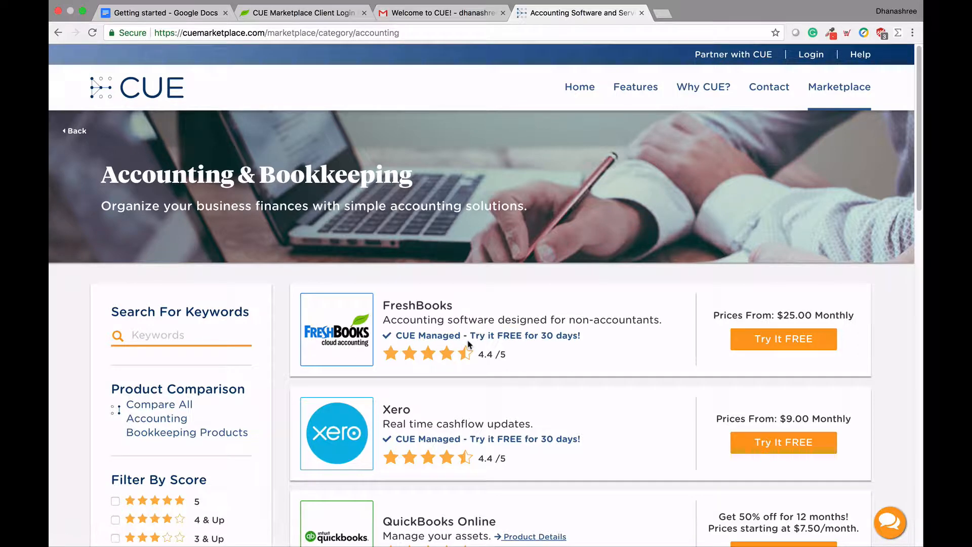
{"action": "left_click_drag", "start_coordinate": [472, 335], "coordinate": [581, 333]}
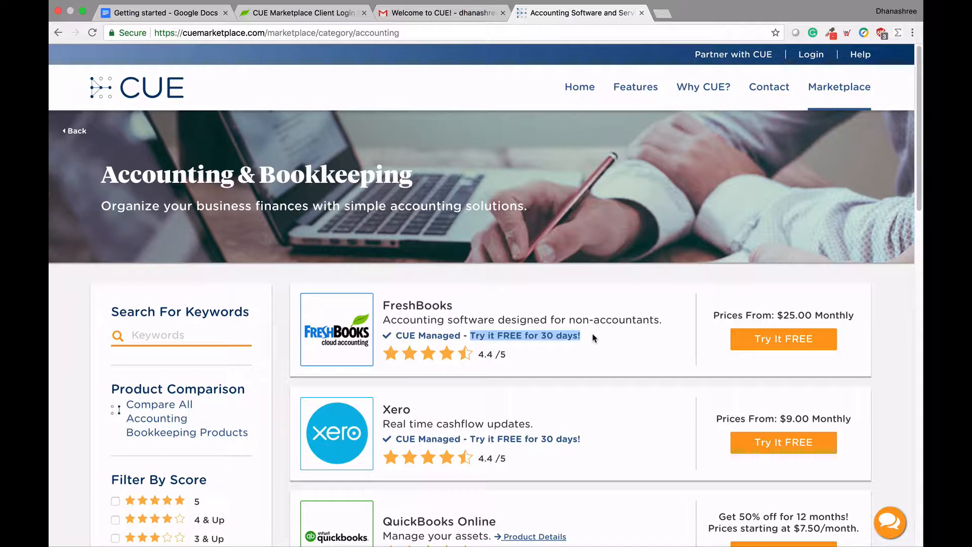
{"action": "left_click", "coordinate": [594, 337]}
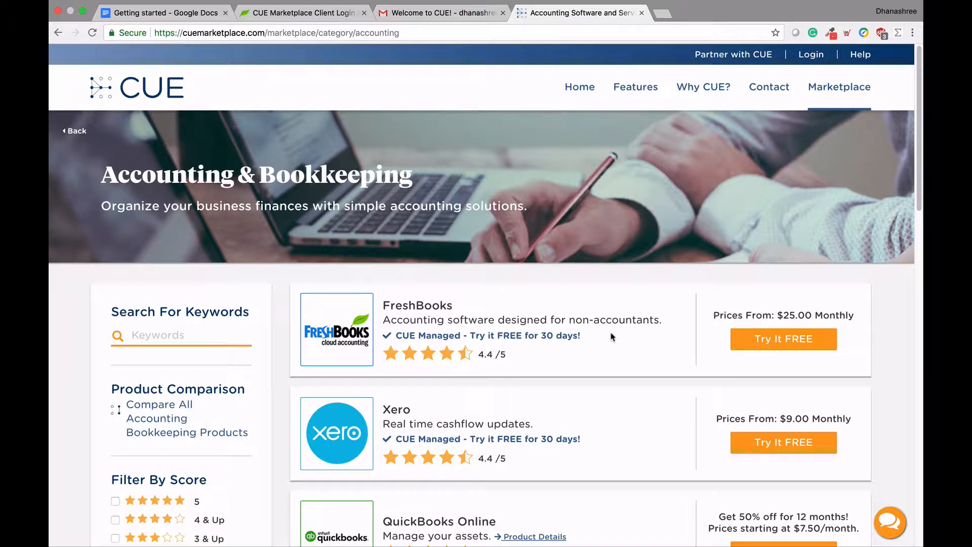
Step: Open FreshBooks' product page and review Plus ($25.00/mo) and Premium ($50.00/mo) pricing
{"action": "left_click", "coordinate": [765, 340]}
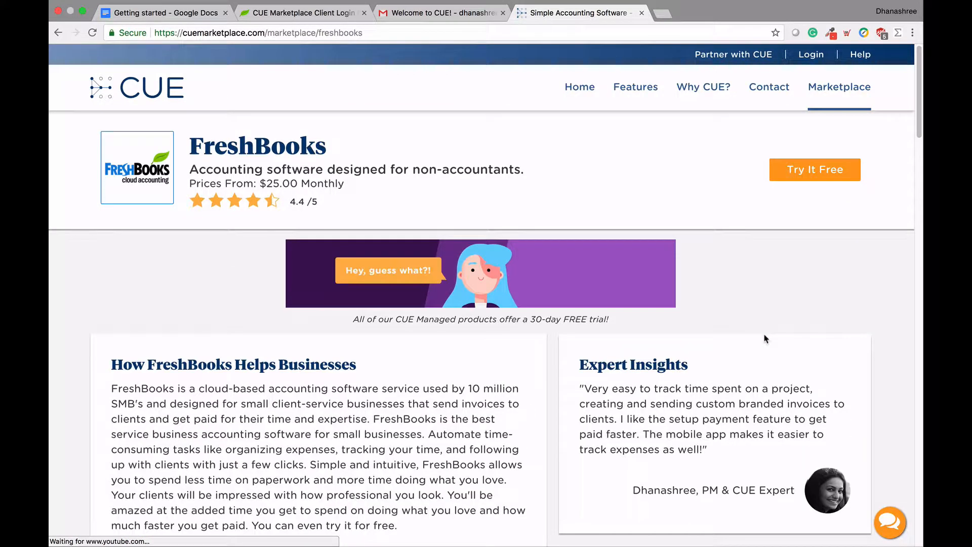
{"action": "scroll", "coordinate": [765, 340], "scroll_direction": "down", "scroll_amount": 1}
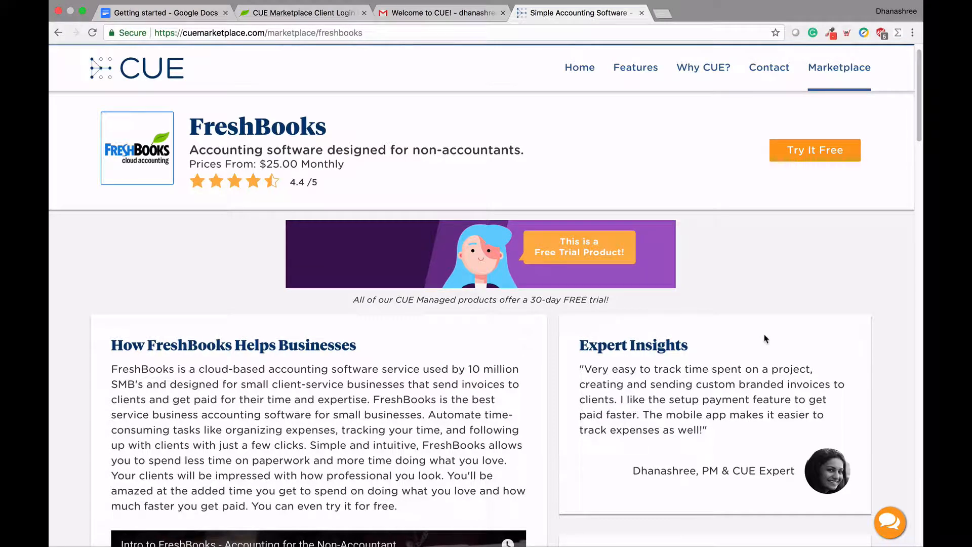
{"action": "scroll", "coordinate": [765, 339], "scroll_direction": "down", "scroll_amount": 2}
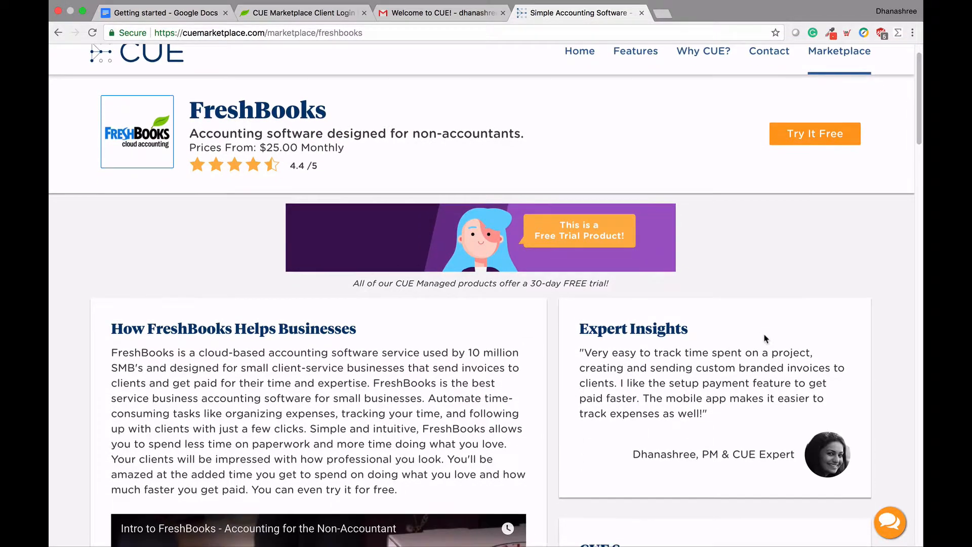
{"action": "scroll", "coordinate": [766, 338], "scroll_direction": "down", "scroll_amount": 5}
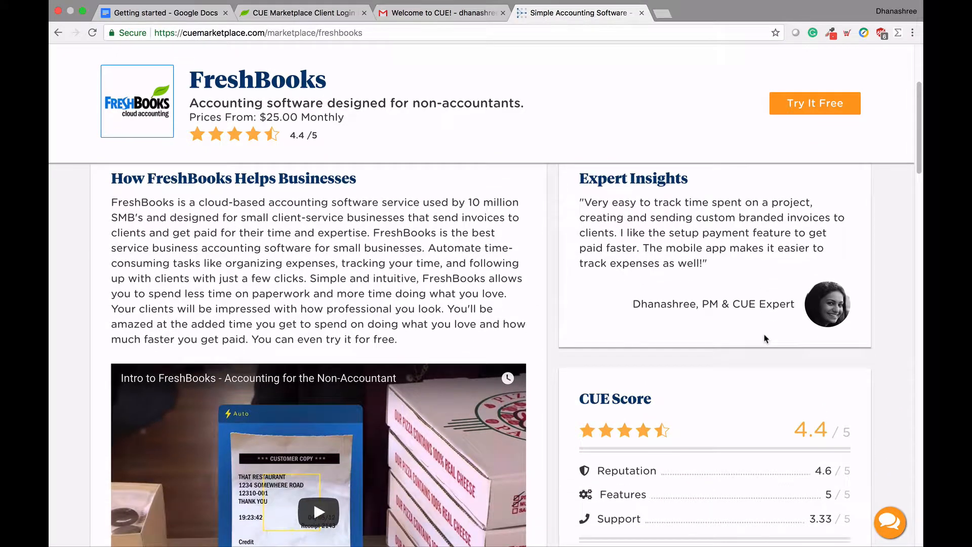
{"action": "scroll", "coordinate": [765, 338], "scroll_direction": "down", "scroll_amount": 4}
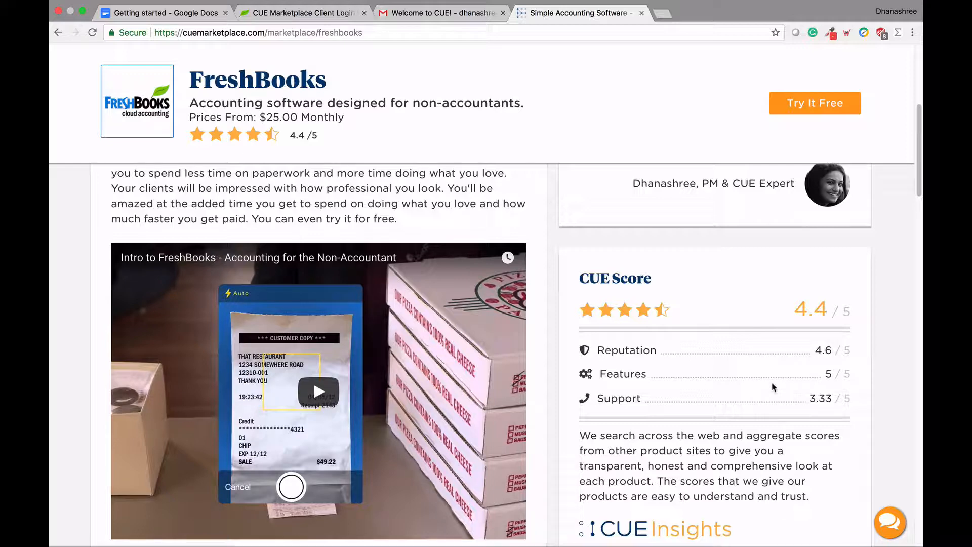
{"action": "scroll", "coordinate": [772, 387], "scroll_direction": "down", "scroll_amount": 7}
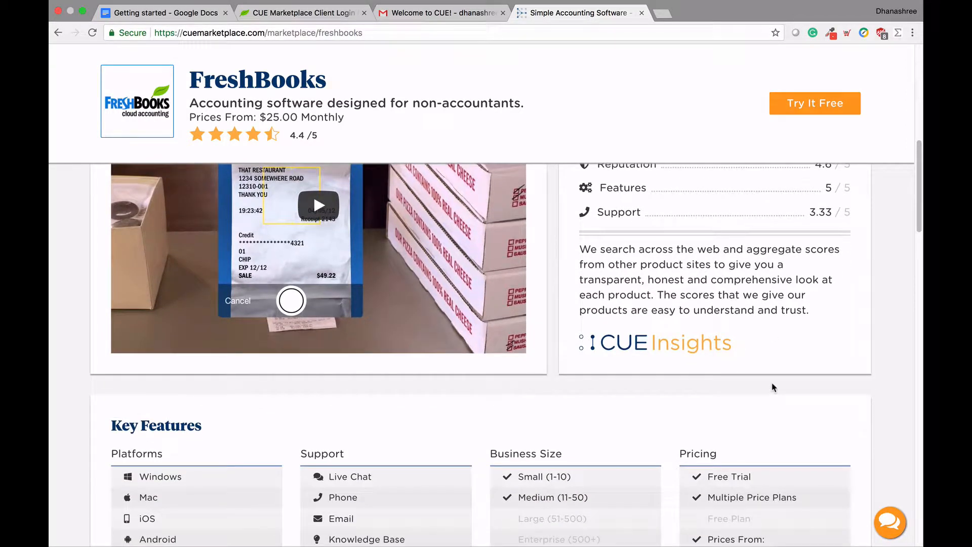
{"action": "scroll", "coordinate": [772, 387], "scroll_direction": "down", "scroll_amount": 1}
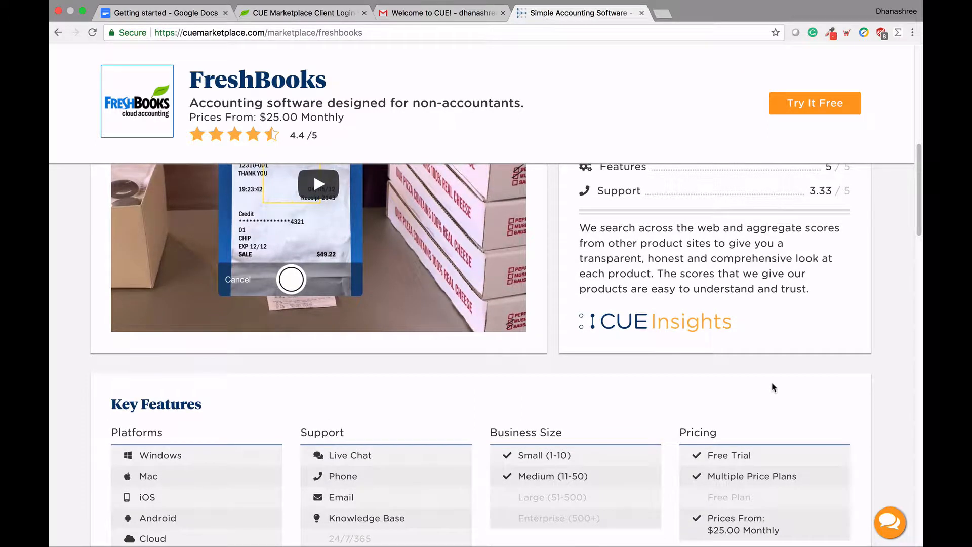
{"action": "scroll", "coordinate": [772, 387], "scroll_direction": "down", "scroll_amount": 8}
{"action": "scroll", "coordinate": [772, 388], "scroll_direction": "down", "scroll_amount": 1}
{"action": "scroll", "coordinate": [773, 387], "scroll_direction": "down", "scroll_amount": 4}
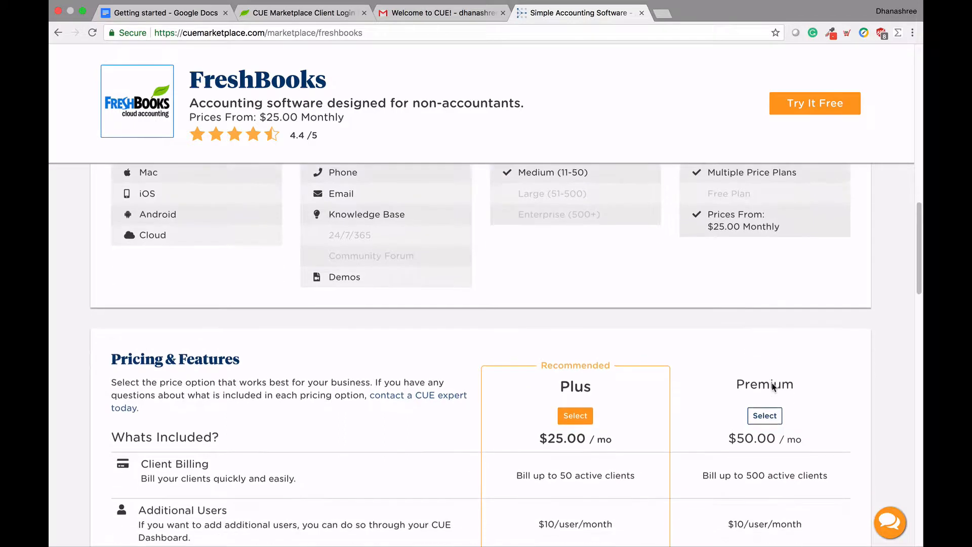
{"action": "scroll", "coordinate": [772, 383], "scroll_direction": "down", "scroll_amount": 7}
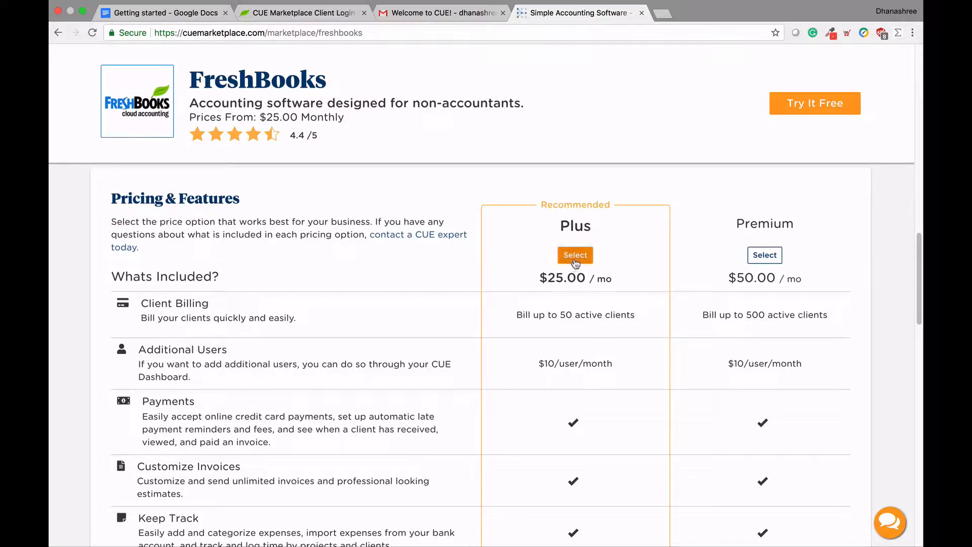
Step: Select the Plus trial plan and apply coupon FRB60 to the cart
{"action": "left_click", "coordinate": [575, 255]}
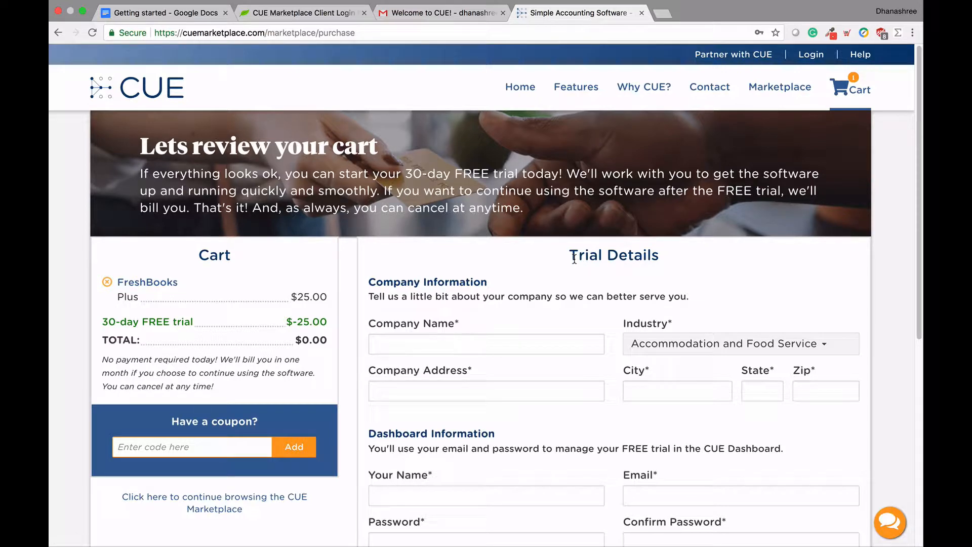
{"action": "scroll", "coordinate": [575, 258], "scroll_direction": "down", "scroll_amount": 1}
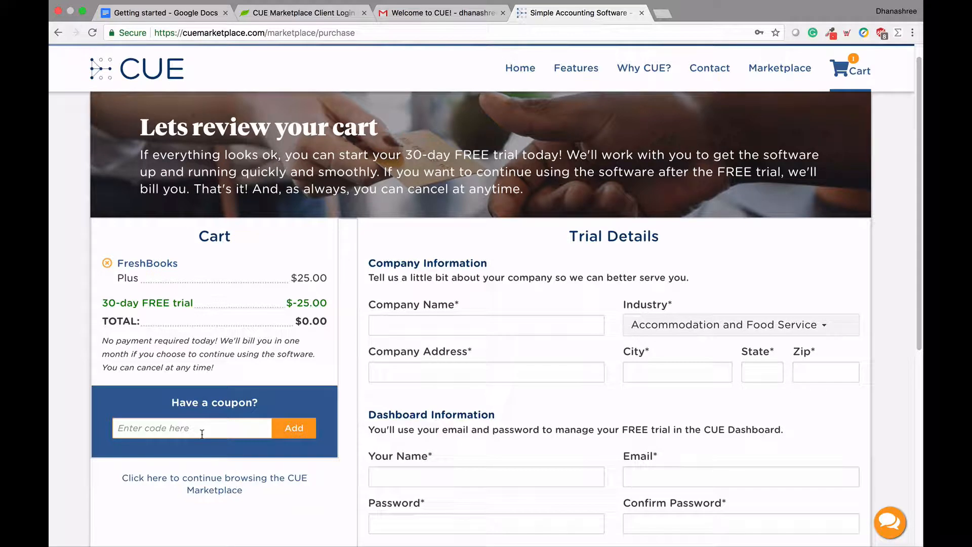
{"action": "type", "text": "FR"}
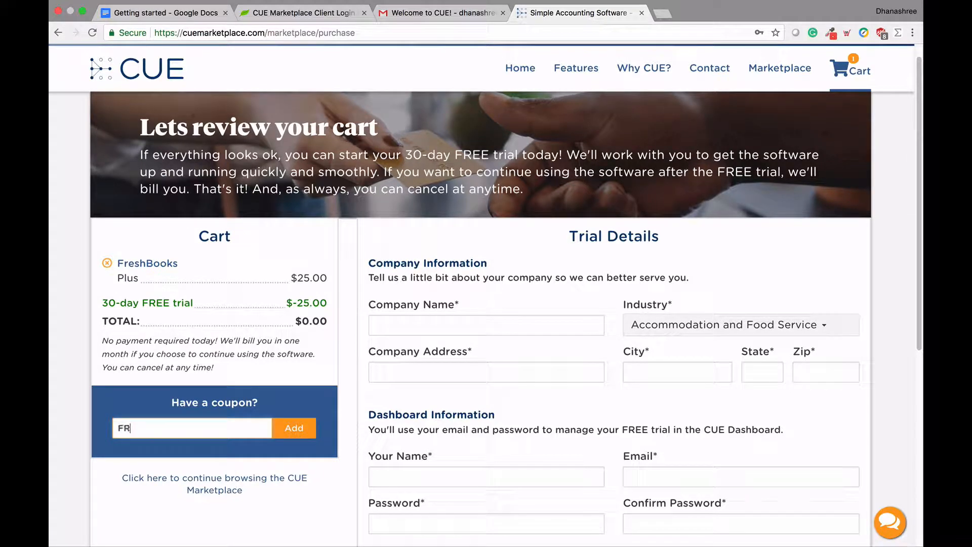
{"action": "type", "text": "E60"}
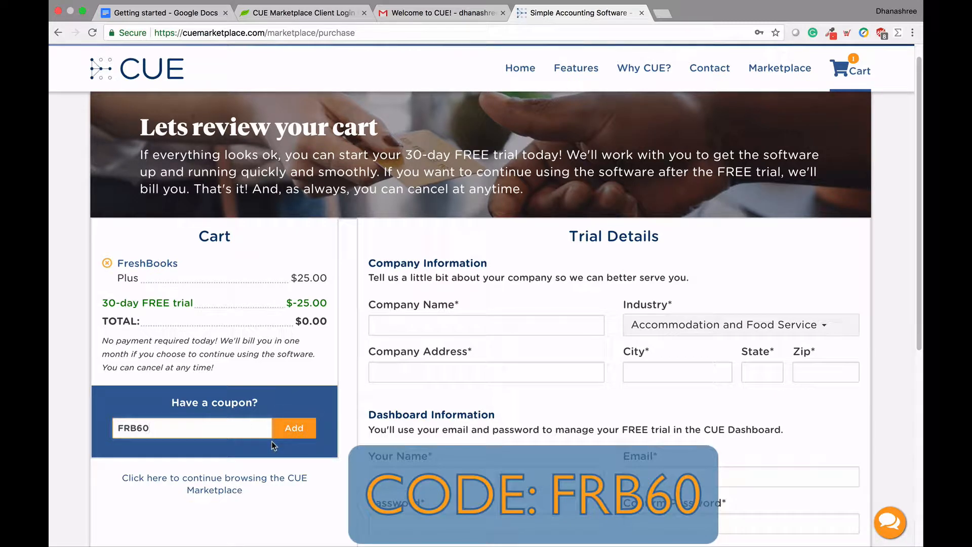
{"action": "left_click", "coordinate": [296, 431]}
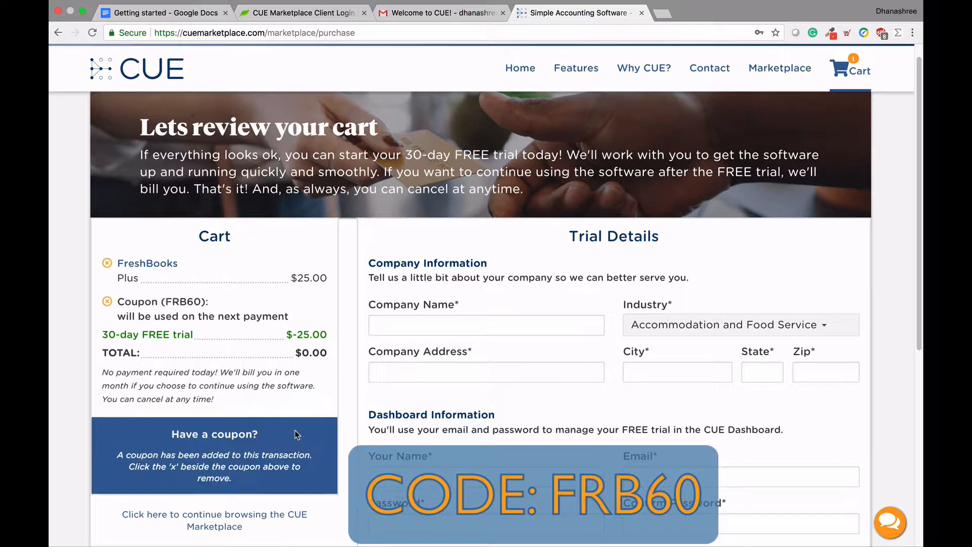
Step: Go to the account holder's name field, then switch to the Welcome to CUE! email
{"action": "scroll", "coordinate": [295, 430], "scroll_direction": "down", "scroll_amount": 2}
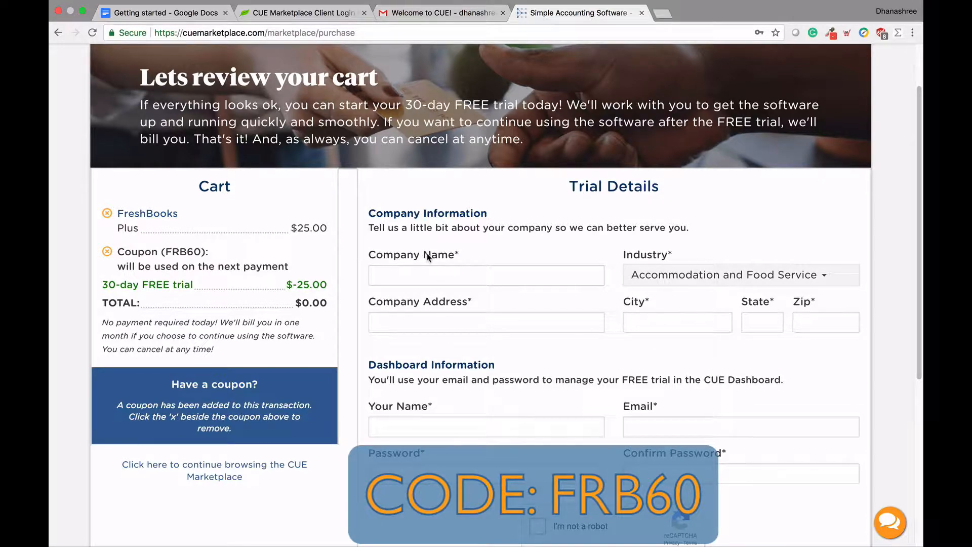
{"action": "scroll", "coordinate": [428, 257], "scroll_direction": "down", "scroll_amount": 1}
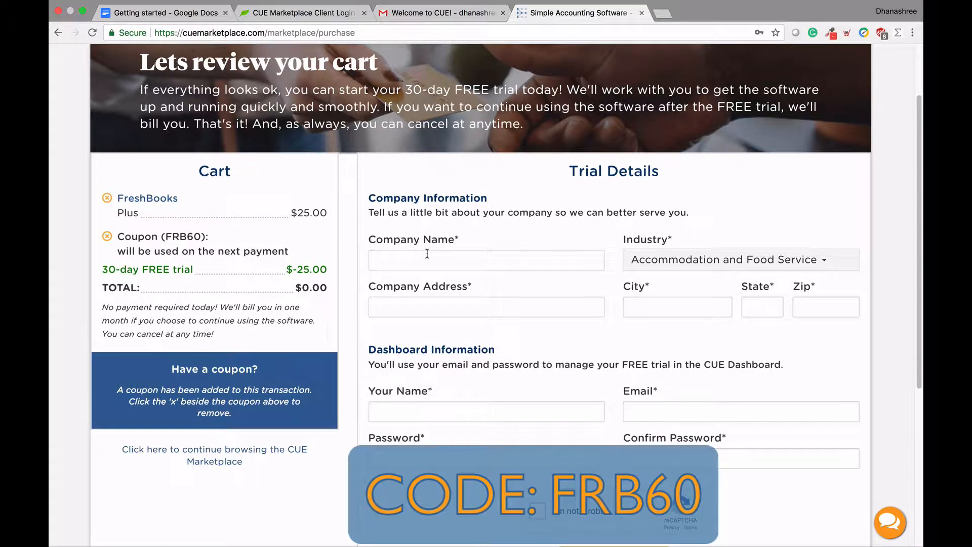
{"action": "scroll", "coordinate": [428, 253], "scroll_direction": "down", "scroll_amount": 3}
{"action": "scroll", "coordinate": [429, 257], "scroll_direction": "down", "scroll_amount": 3}
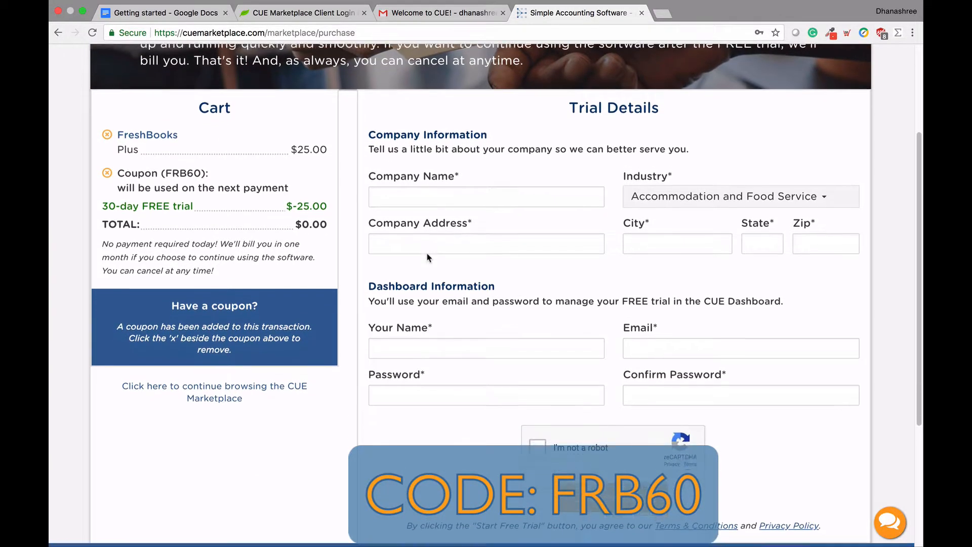
{"action": "left_click", "coordinate": [416, 335]}
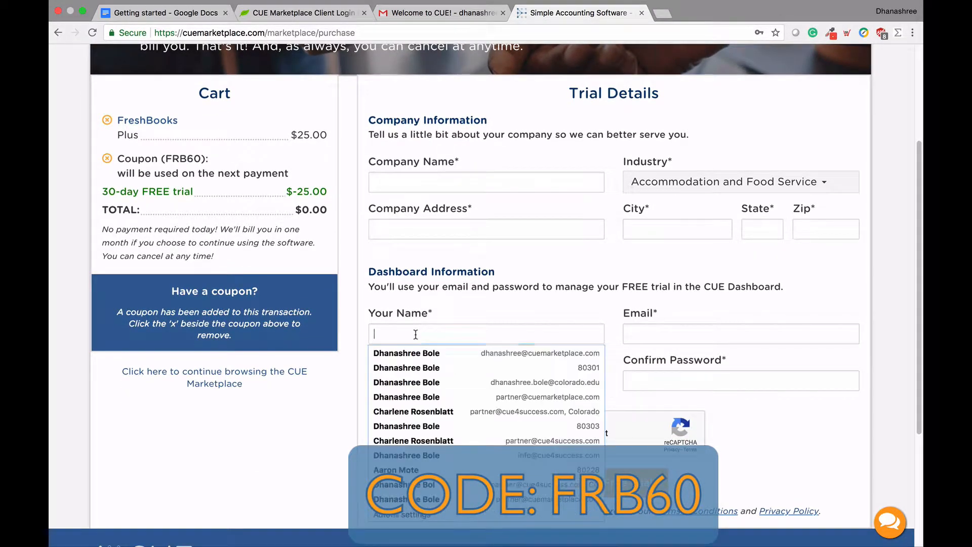
{"action": "left_click", "coordinate": [471, 310]}
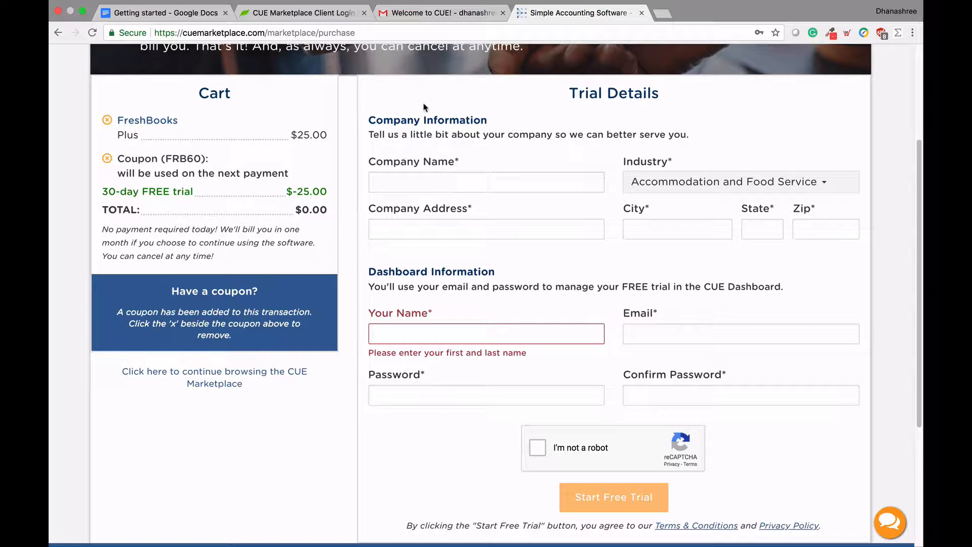
{"action": "left_click", "coordinate": [414, 19]}
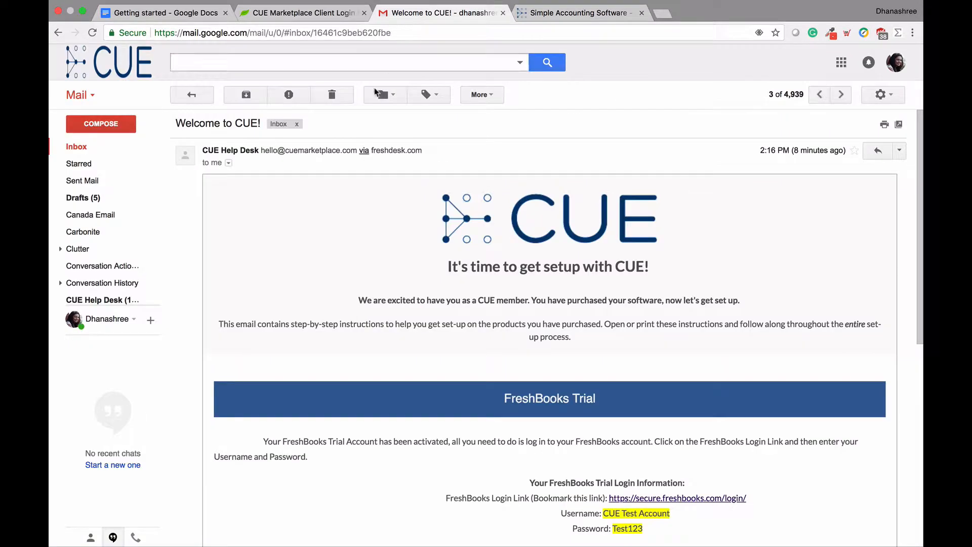
Step: Read the FreshBooks Trial login details in the welcome email, then return to the $0.00 cart
{"action": "scroll", "coordinate": [289, 290], "scroll_direction": "down", "scroll_amount": 3}
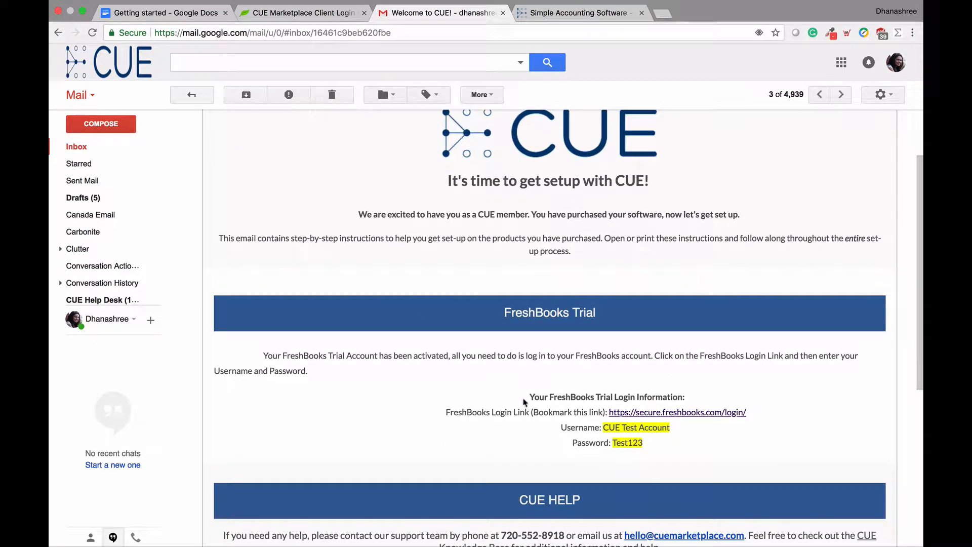
{"action": "scroll", "coordinate": [514, 411], "scroll_direction": "down", "scroll_amount": 5}
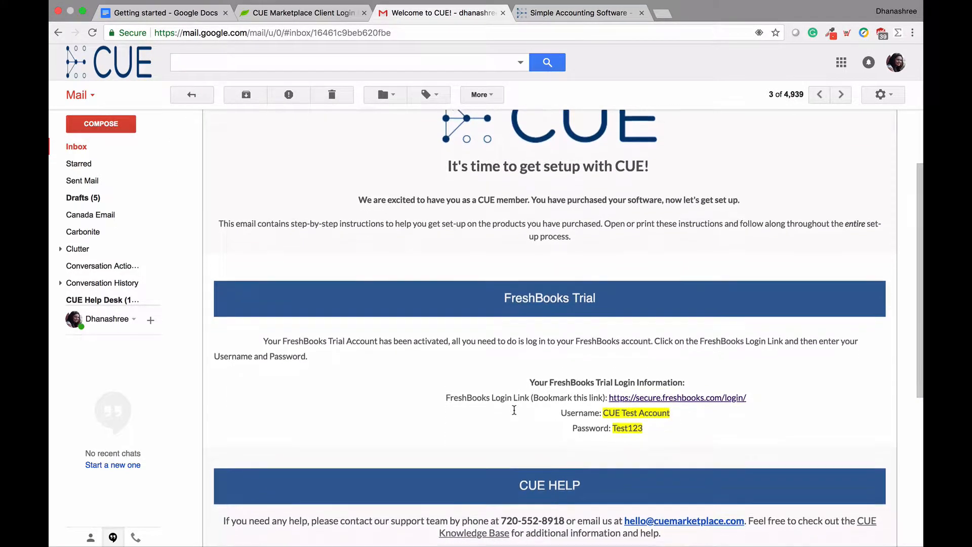
{"action": "scroll", "coordinate": [515, 410], "scroll_direction": "down", "scroll_amount": 2}
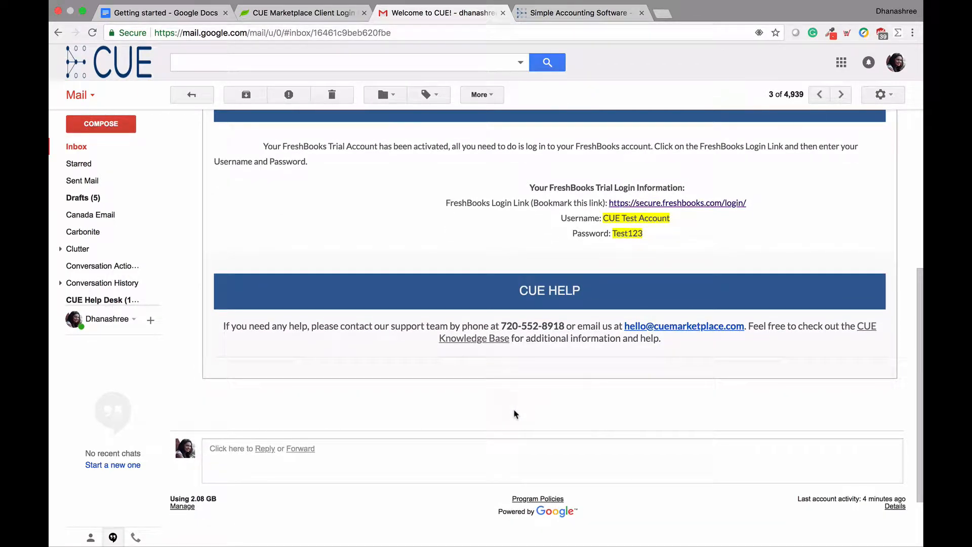
{"action": "scroll", "coordinate": [514, 414], "scroll_direction": "up", "scroll_amount": 1}
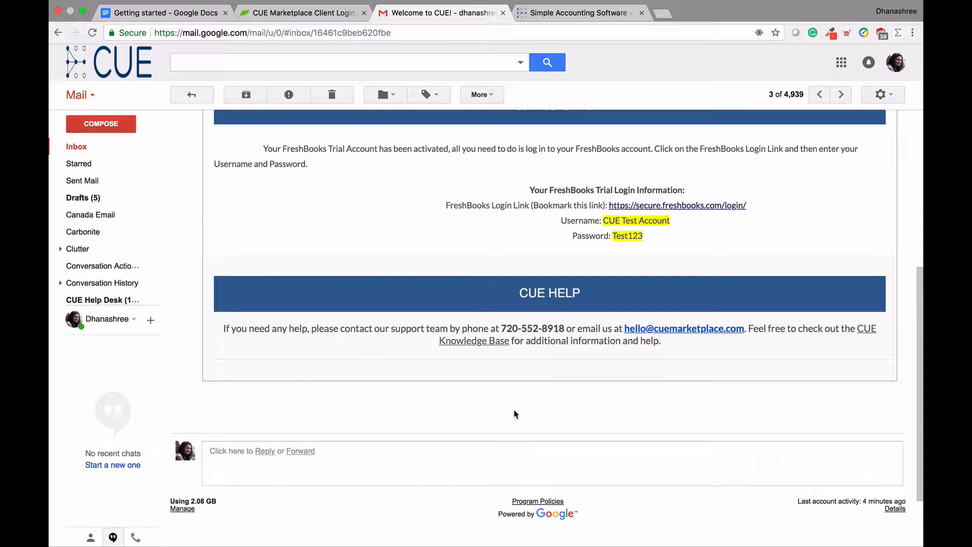
{"action": "scroll", "coordinate": [515, 411], "scroll_direction": "up", "scroll_amount": 2}
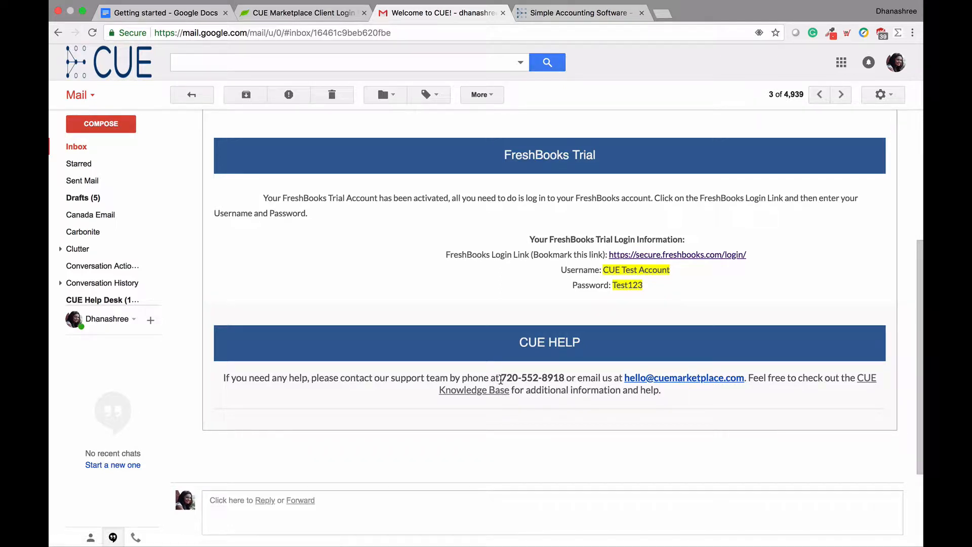
{"action": "scroll", "coordinate": [499, 379], "scroll_direction": "up", "scroll_amount": 7}
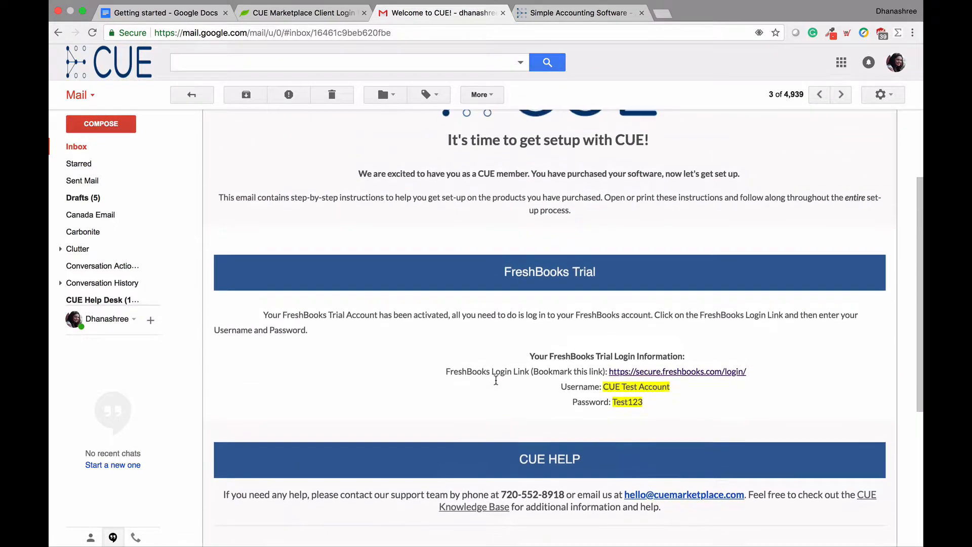
{"action": "scroll", "coordinate": [496, 383], "scroll_direction": "up", "scroll_amount": 2}
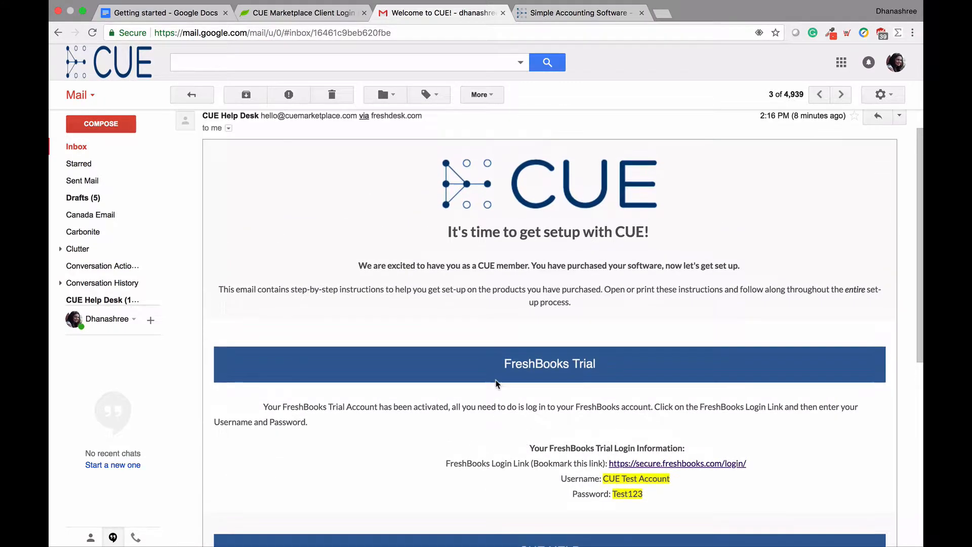
{"action": "scroll", "coordinate": [498, 385], "scroll_direction": "up", "scroll_amount": 1}
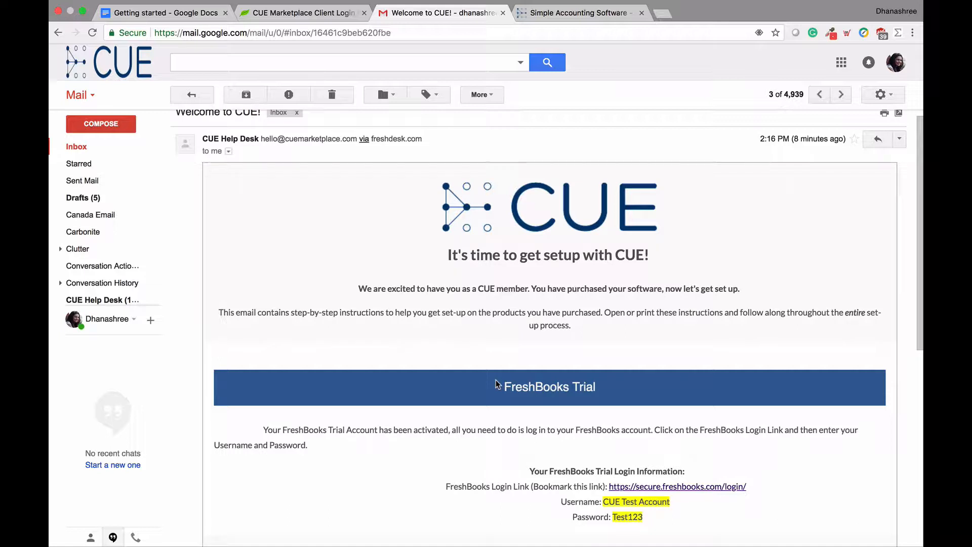
{"action": "scroll", "coordinate": [498, 385], "scroll_direction": "up", "scroll_amount": 1}
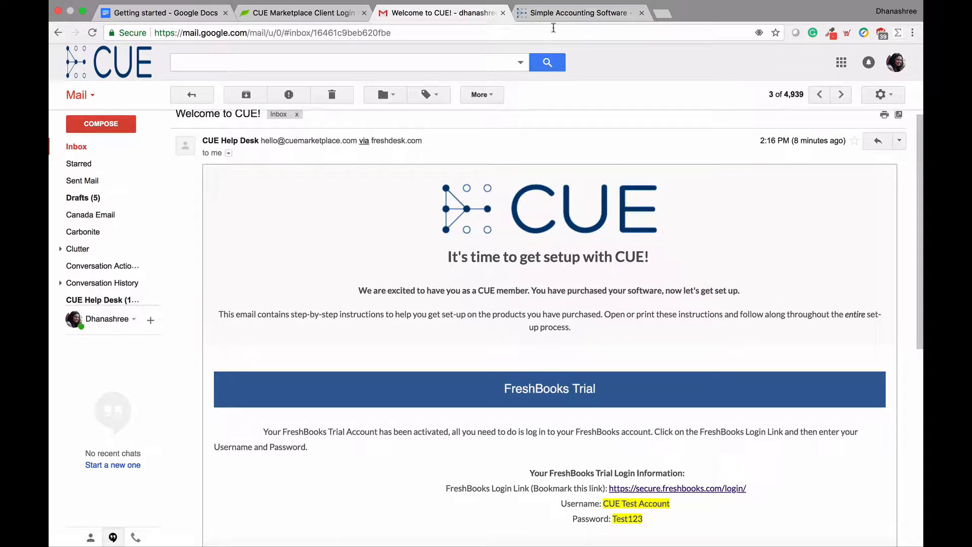
{"action": "left_click", "coordinate": [560, 13]}
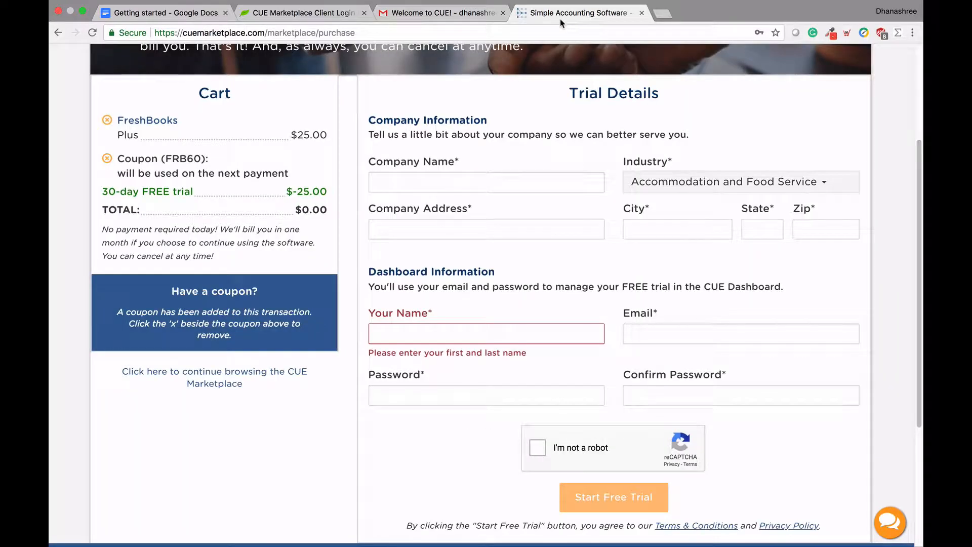
Step: Bring up the FreshBooks client login page with saved credentials autofilled
{"action": "scroll", "coordinate": [524, 113], "scroll_direction": "up", "scroll_amount": 1}
{"action": "scroll", "coordinate": [524, 109], "scroll_direction": "up", "scroll_amount": 1}
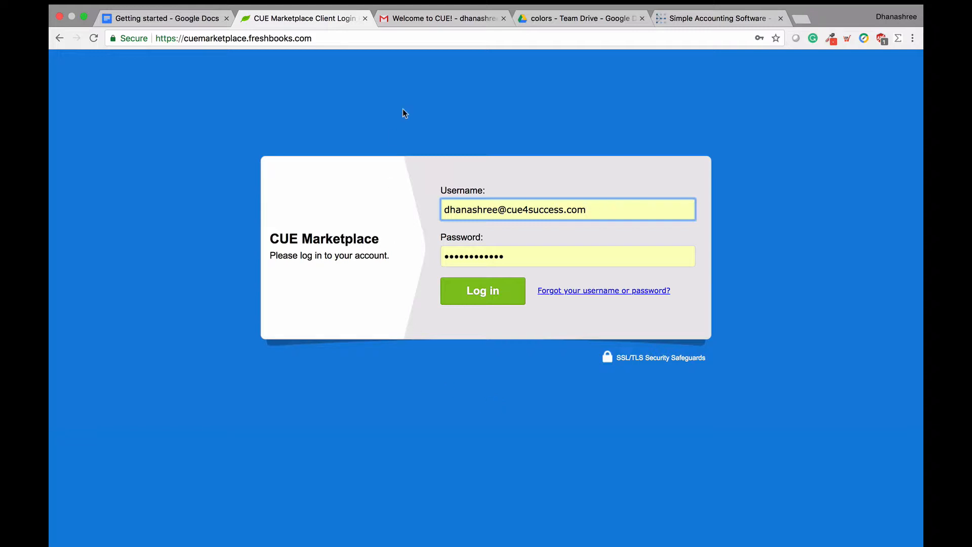
Step: Log in to FreshBooks with the autofilled credentials to reach the Overview dashboard
{"action": "left_click", "coordinate": [402, 40]}
{"action": "left_click", "coordinate": [403, 43]}
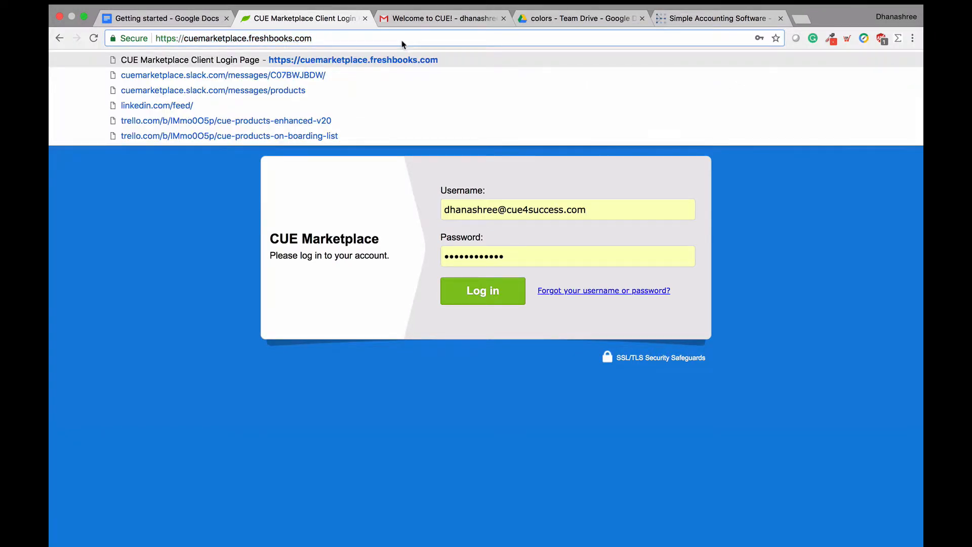
{"action": "left_click", "coordinate": [239, 194]}
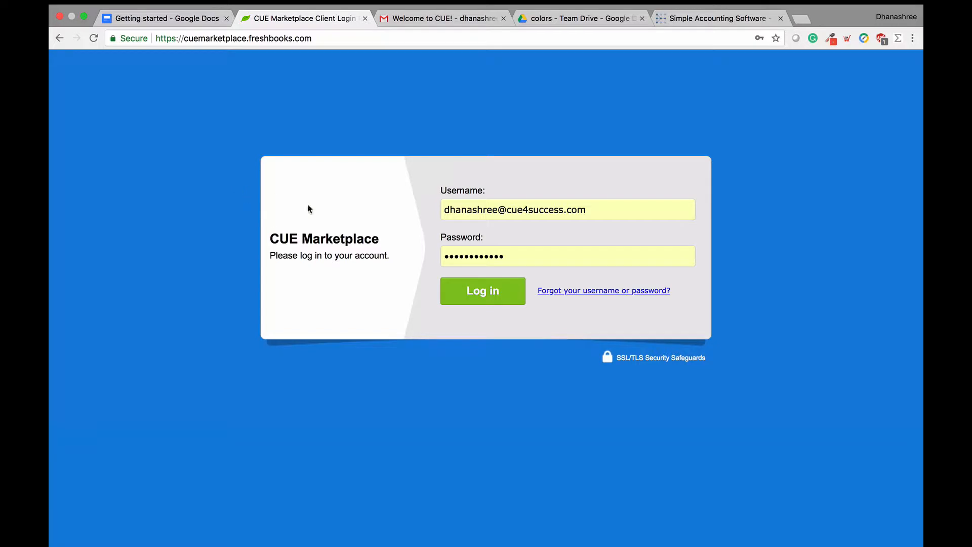
{"action": "left_click", "coordinate": [464, 297]}
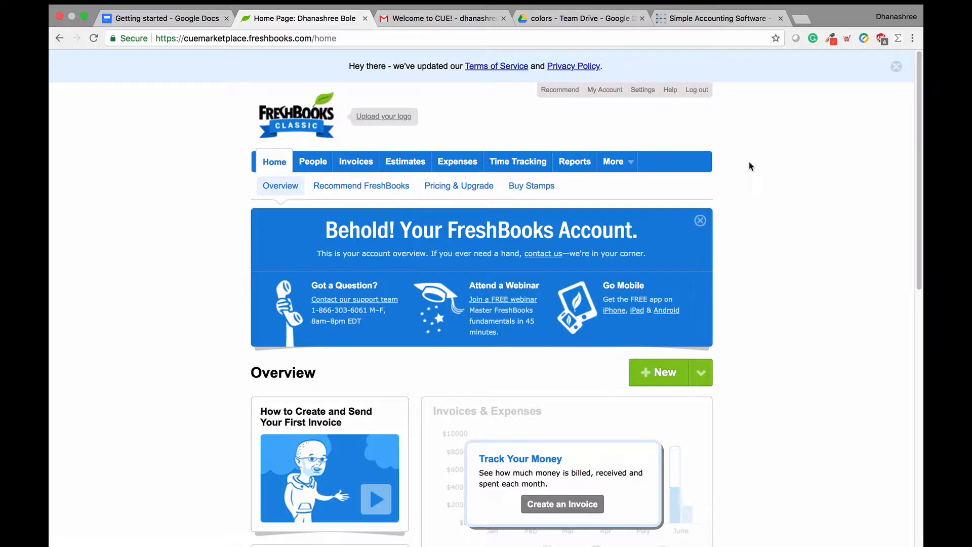
{"action": "scroll", "coordinate": [751, 166], "scroll_direction": "down", "scroll_amount": 5}
{"action": "scroll", "coordinate": [750, 166], "scroll_direction": "down", "scroll_amount": 1}
{"action": "scroll", "coordinate": [751, 166], "scroll_direction": "down", "scroll_amount": 1}
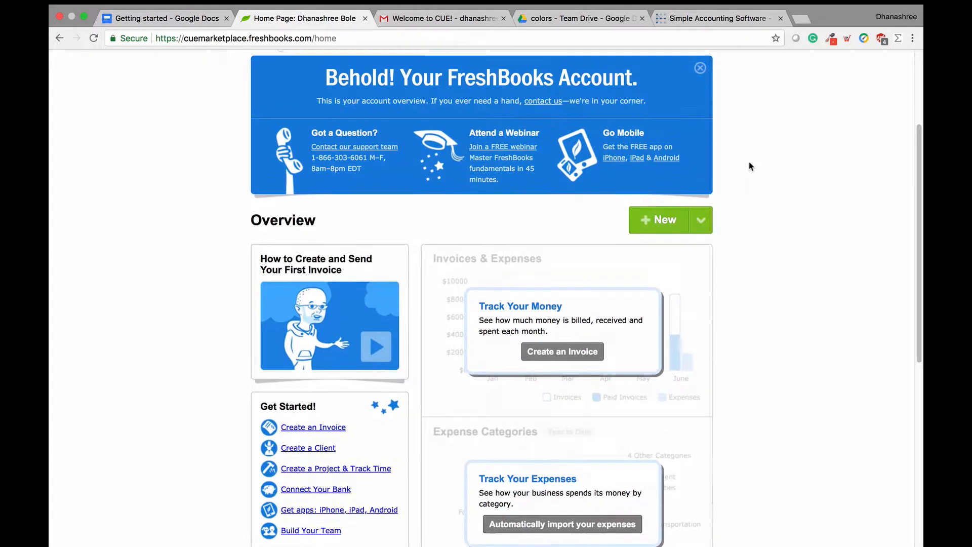
{"action": "scroll", "coordinate": [751, 166], "scroll_direction": "down", "scroll_amount": 4}
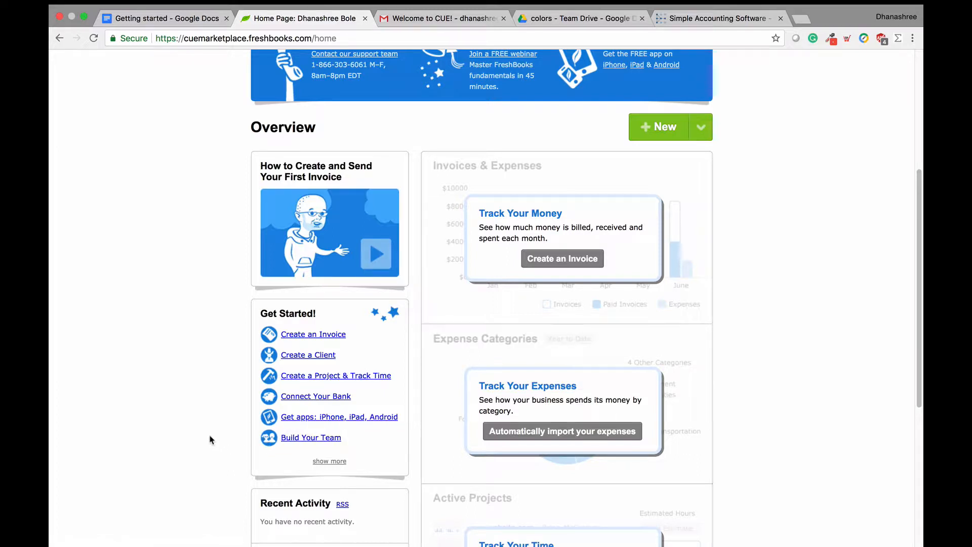
{"action": "scroll", "coordinate": [212, 439], "scroll_direction": "up", "scroll_amount": 3}
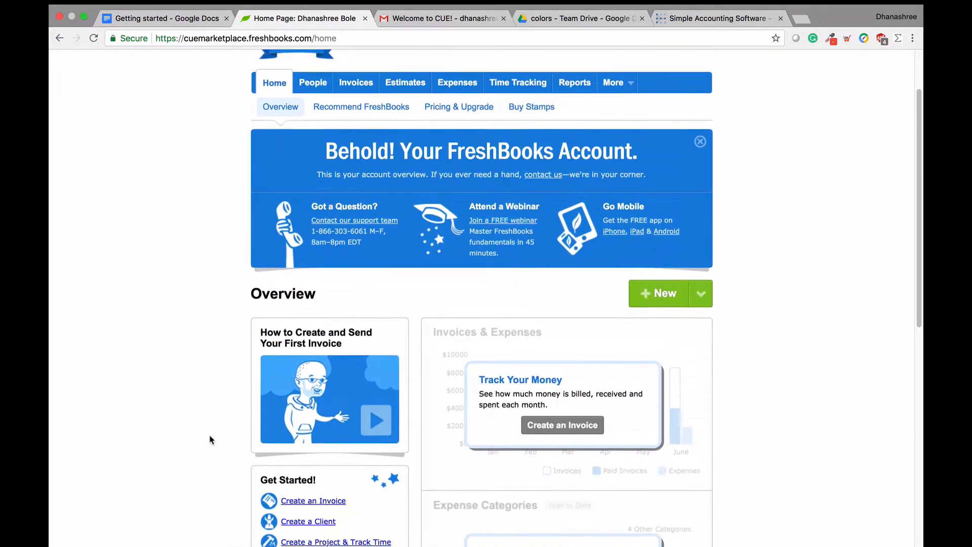
{"action": "scroll", "coordinate": [212, 439], "scroll_direction": "up", "scroll_amount": 1}
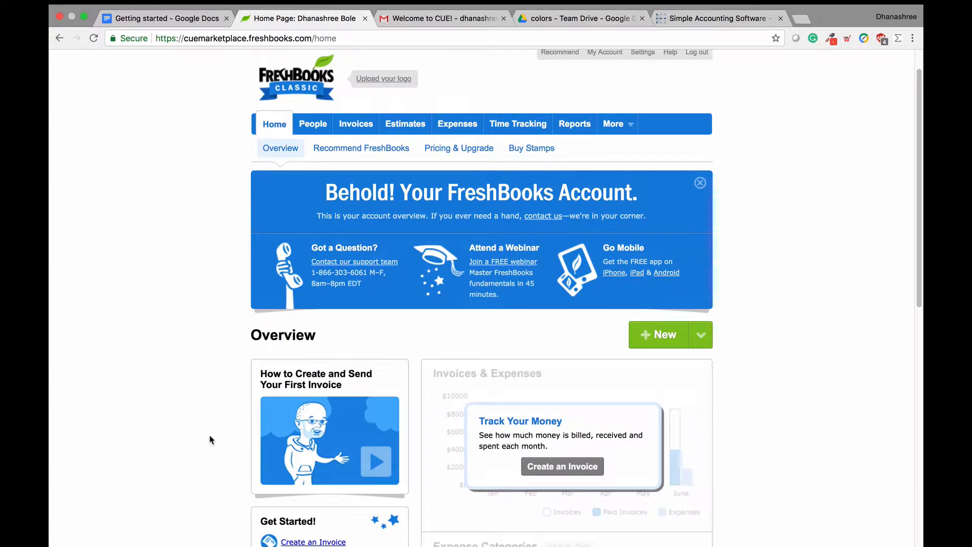
{"action": "scroll", "coordinate": [211, 439], "scroll_direction": "up", "scroll_amount": 1}
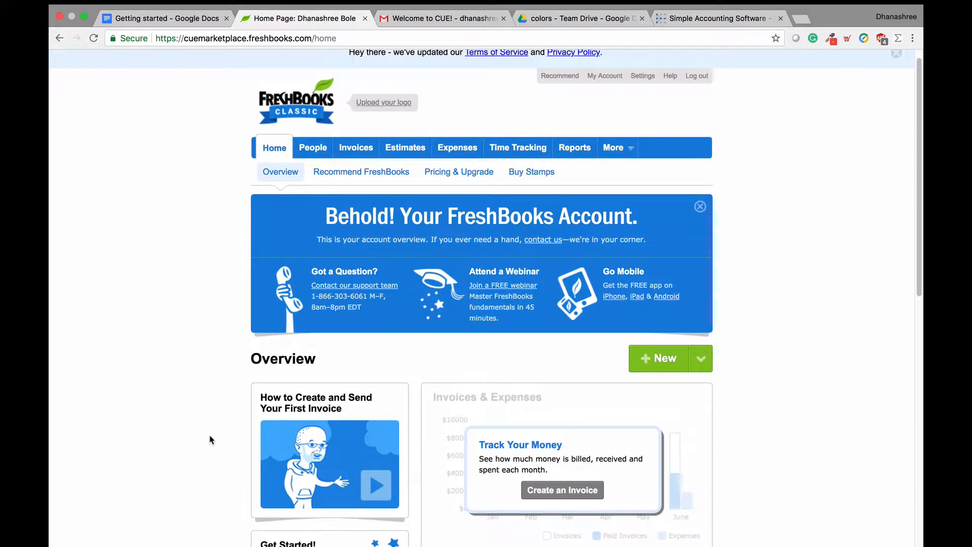
{"action": "scroll", "coordinate": [211, 439], "scroll_direction": "up", "scroll_amount": 1}
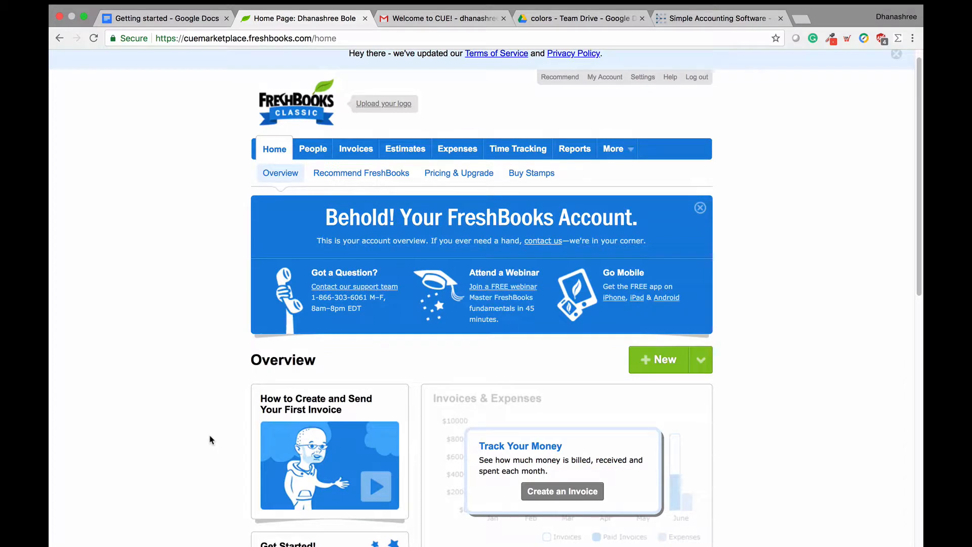
{"action": "scroll", "coordinate": [212, 440], "scroll_direction": "up", "scroll_amount": 1}
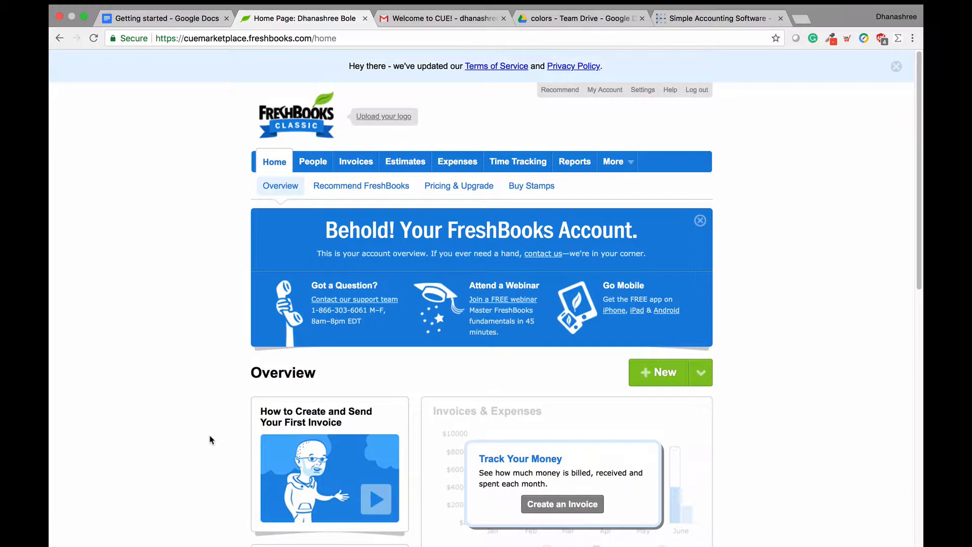
{"action": "scroll", "coordinate": [212, 440], "scroll_direction": "down", "scroll_amount": 1}
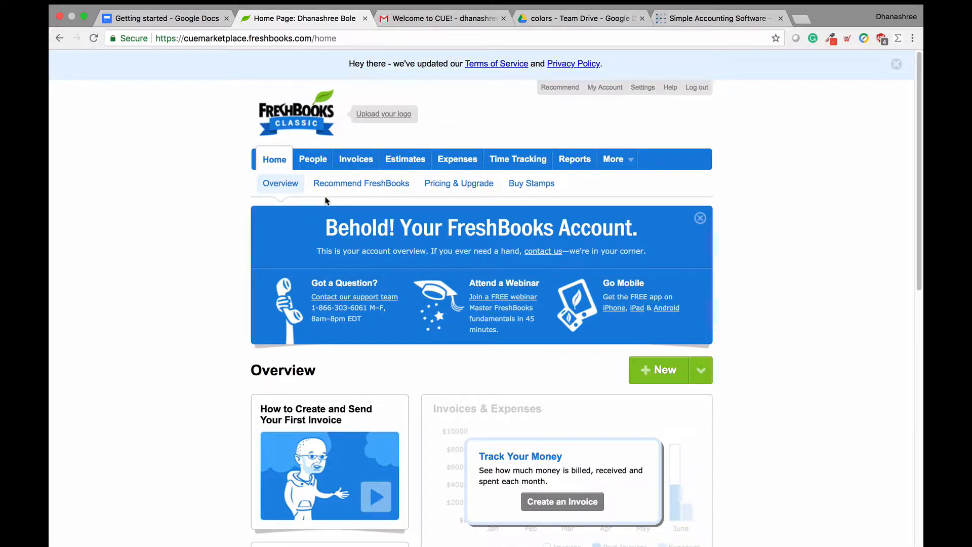
Step: Upload the CUE logo PNG from Documents > CUE Logo as the account logo
{"action": "left_click", "coordinate": [367, 122]}
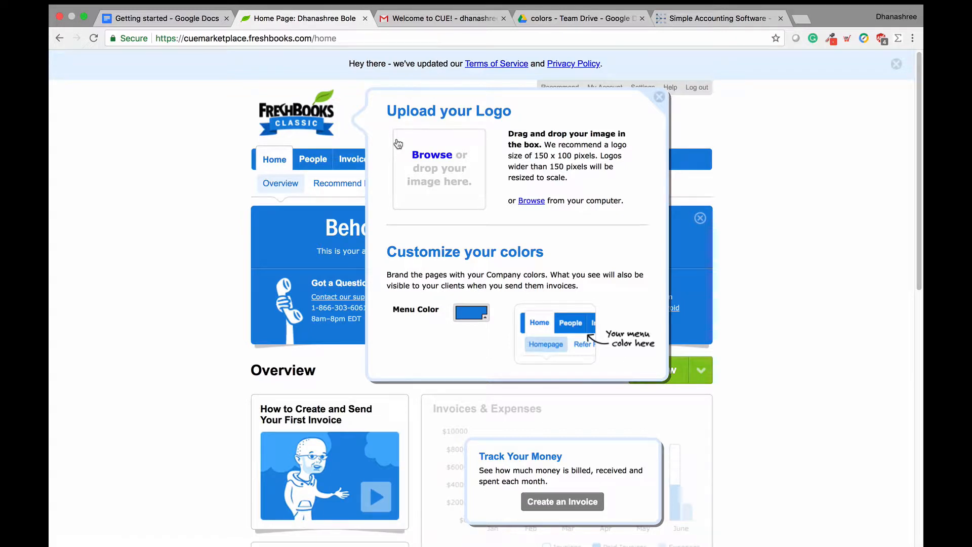
{"action": "left_click", "coordinate": [527, 201]}
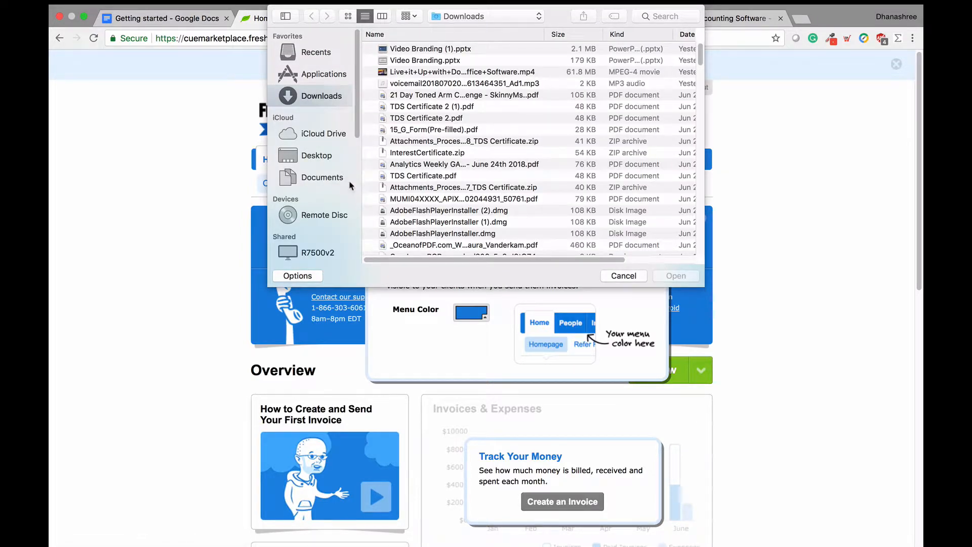
{"action": "left_click", "coordinate": [334, 163]}
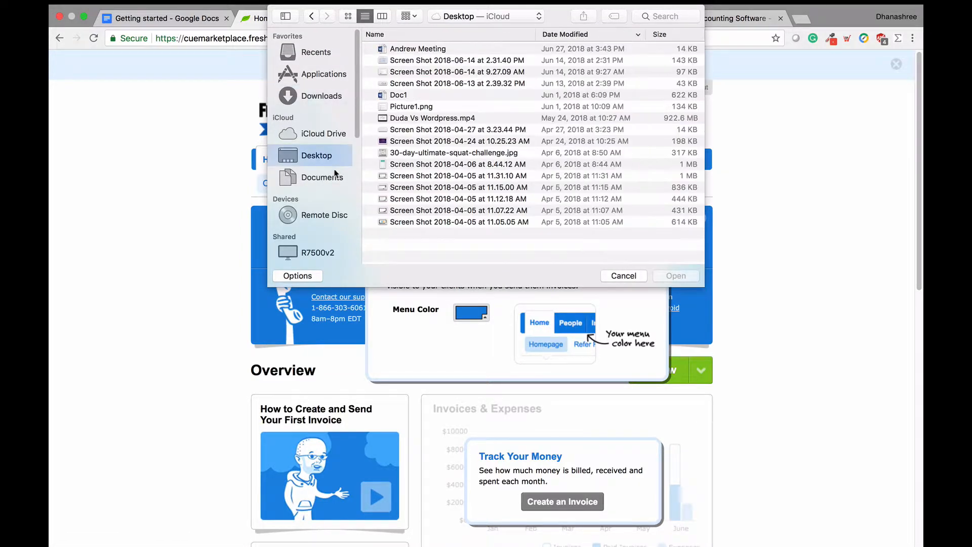
{"action": "left_click", "coordinate": [333, 178]}
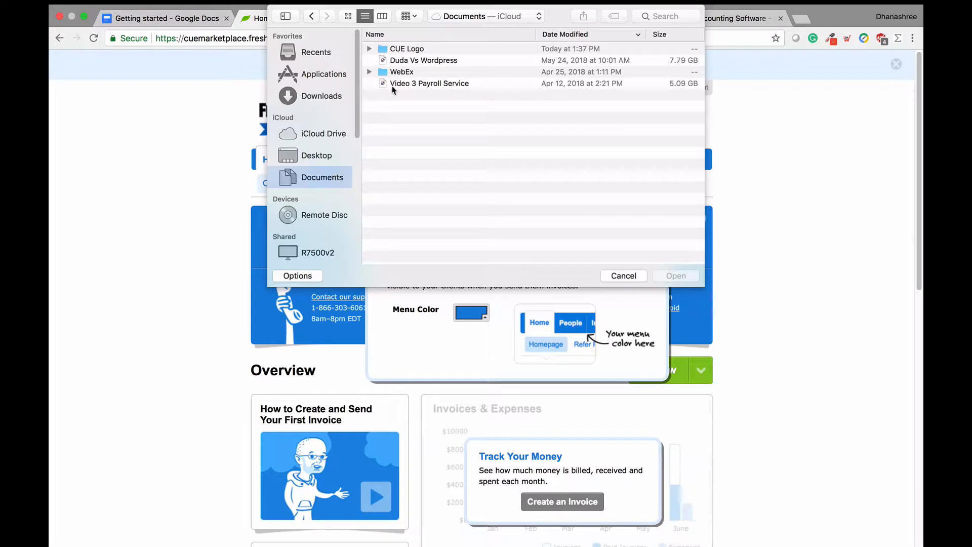
{"action": "double_click", "coordinate": [421, 51]}
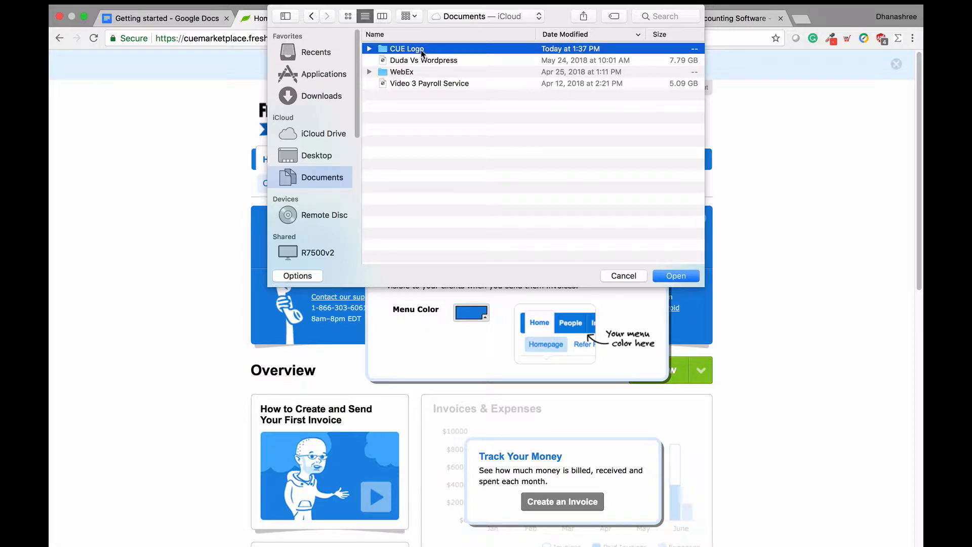
{"action": "left_click", "coordinate": [422, 51]}
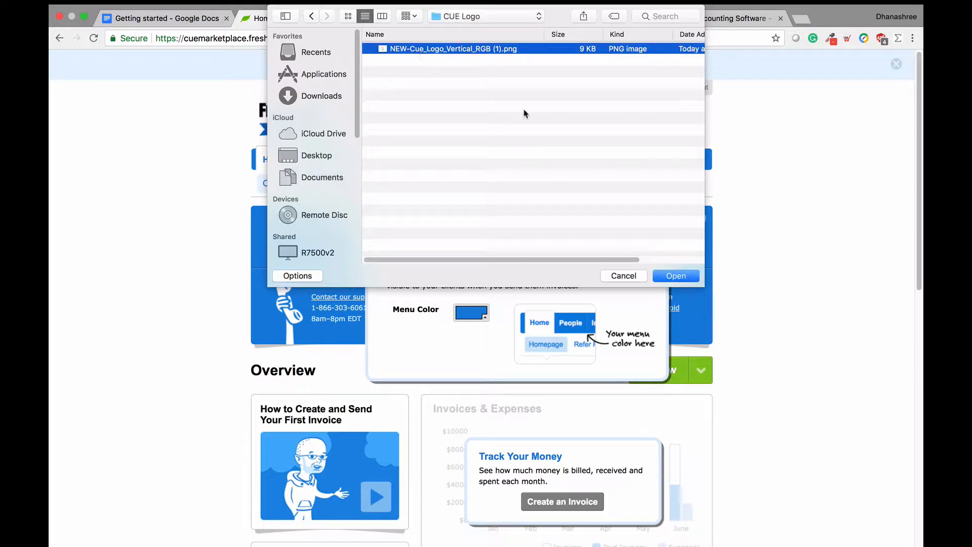
{"action": "left_click", "coordinate": [675, 276]}
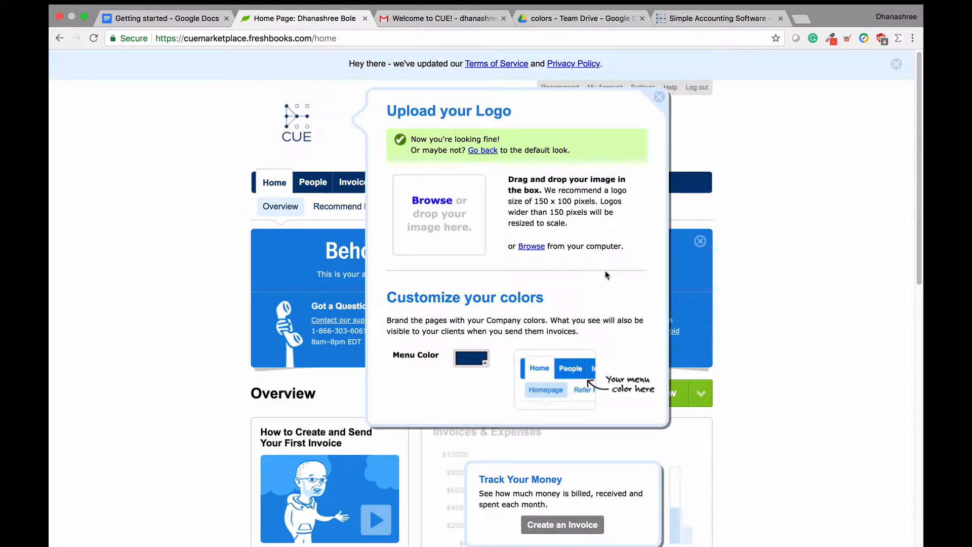
{"action": "scroll", "coordinate": [607, 275], "scroll_direction": "down", "scroll_amount": 1}
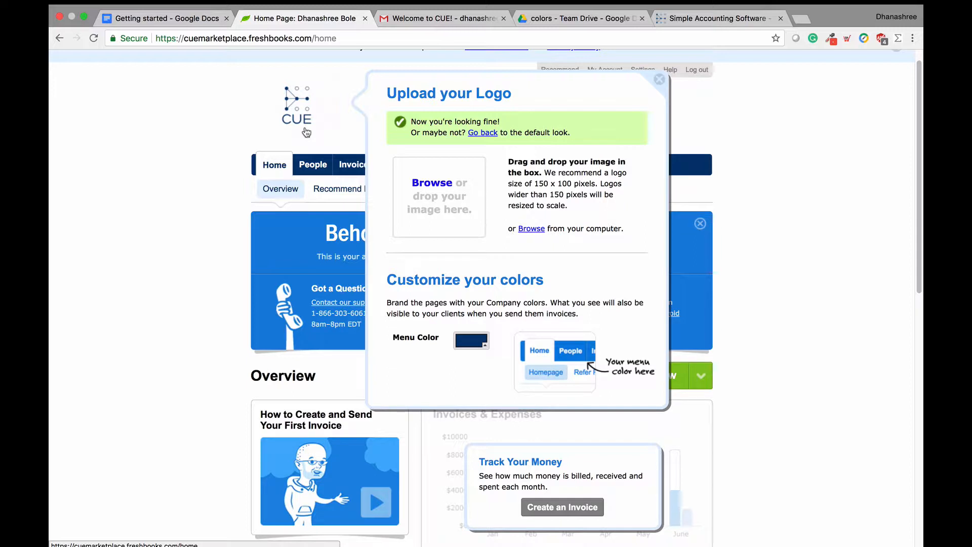
{"action": "left_click", "coordinate": [459, 350]}
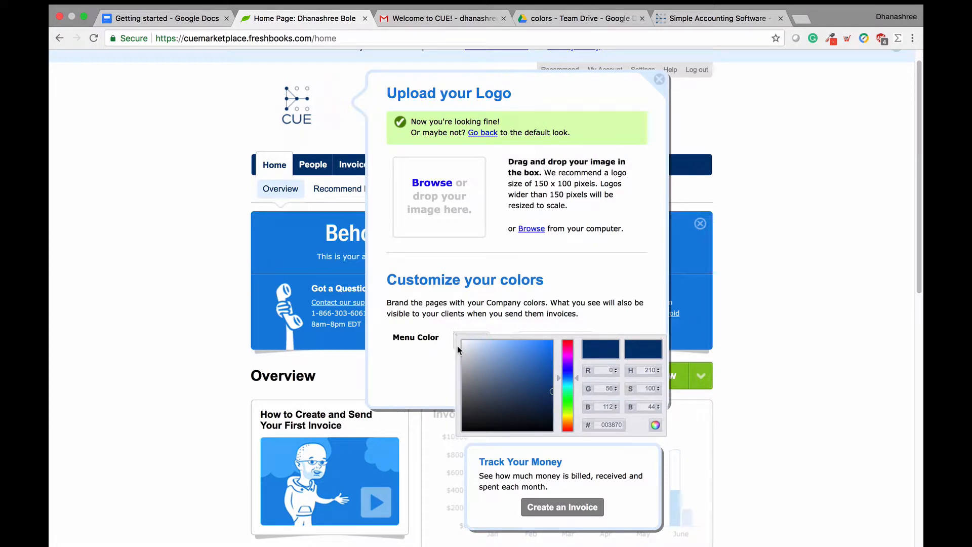
{"action": "left_click", "coordinate": [419, 369]}
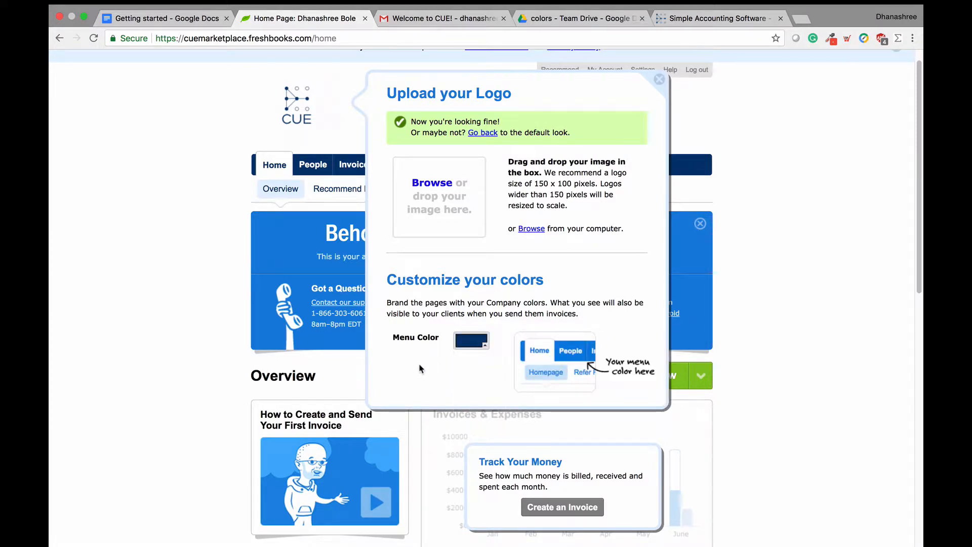
{"action": "left_click", "coordinate": [658, 81]}
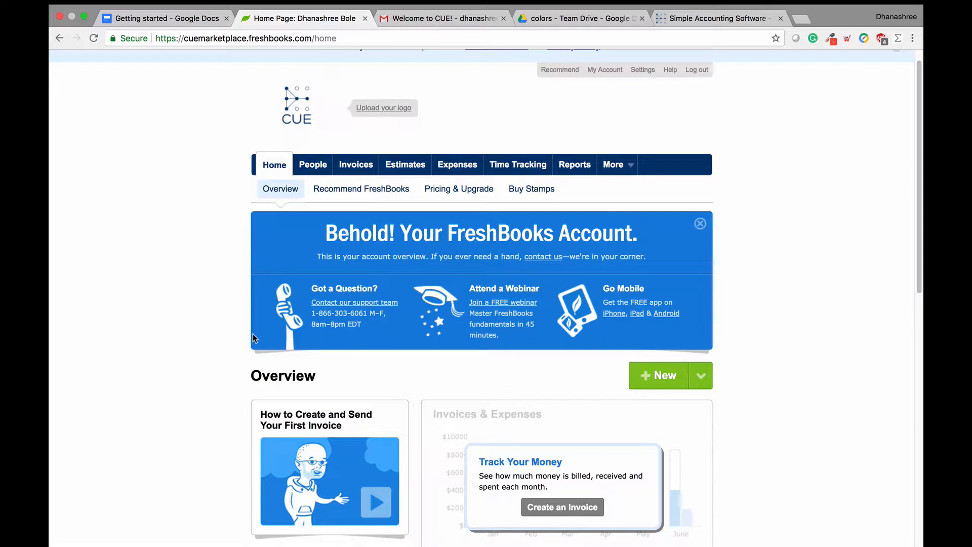
{"action": "left_click", "coordinate": [418, 169]}
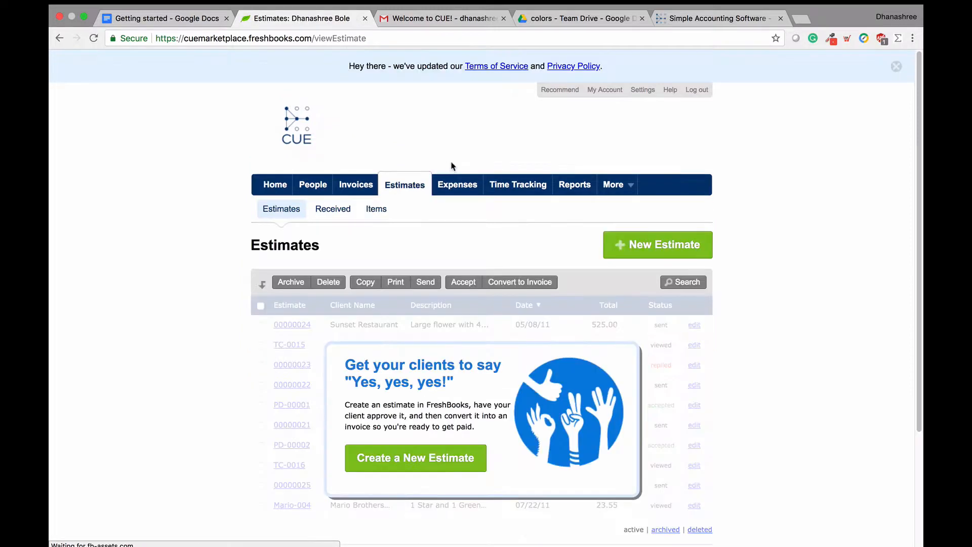
{"action": "left_click", "coordinate": [458, 186]}
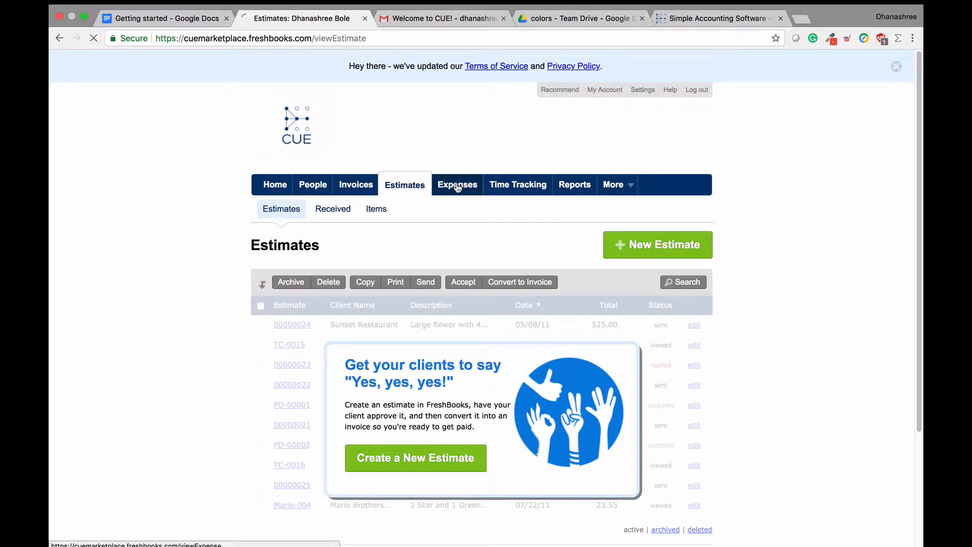
{"action": "left_click", "coordinate": [575, 186]}
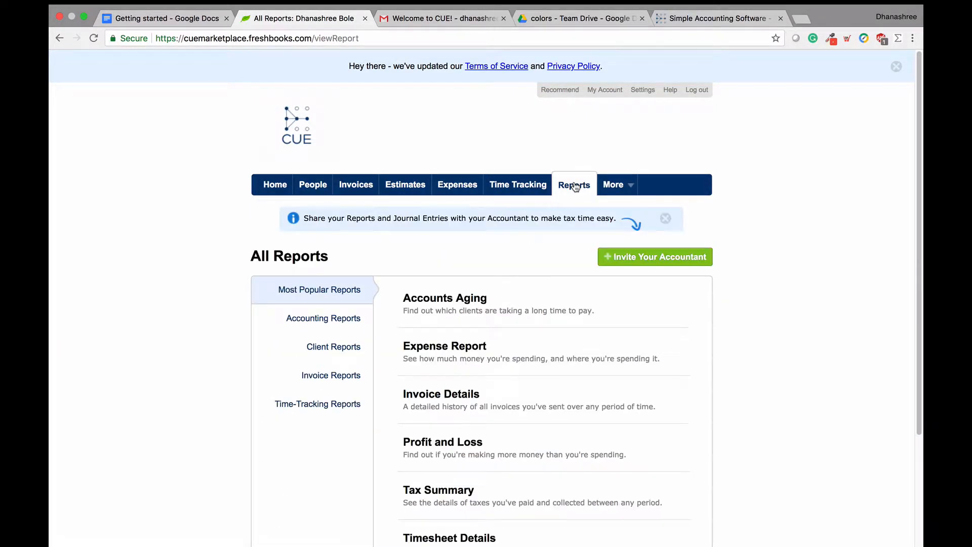
{"action": "left_click", "coordinate": [535, 188]}
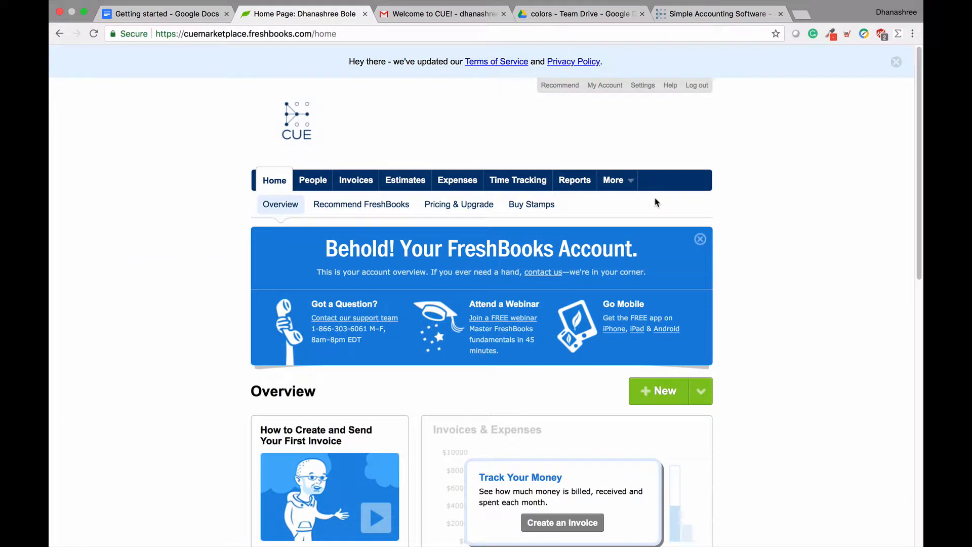
{"action": "scroll", "coordinate": [656, 202], "scroll_direction": "down", "scroll_amount": 1}
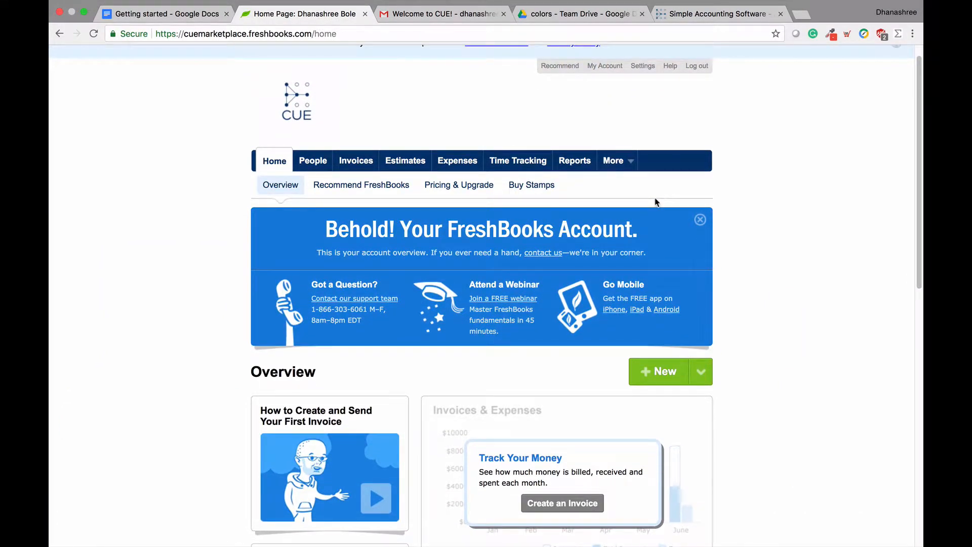
{"action": "scroll", "coordinate": [656, 203], "scroll_direction": "down", "scroll_amount": 10}
{"action": "scroll", "coordinate": [655, 202], "scroll_direction": "down", "scroll_amount": 1}
{"action": "triple_click", "coordinate": [373, 354]}
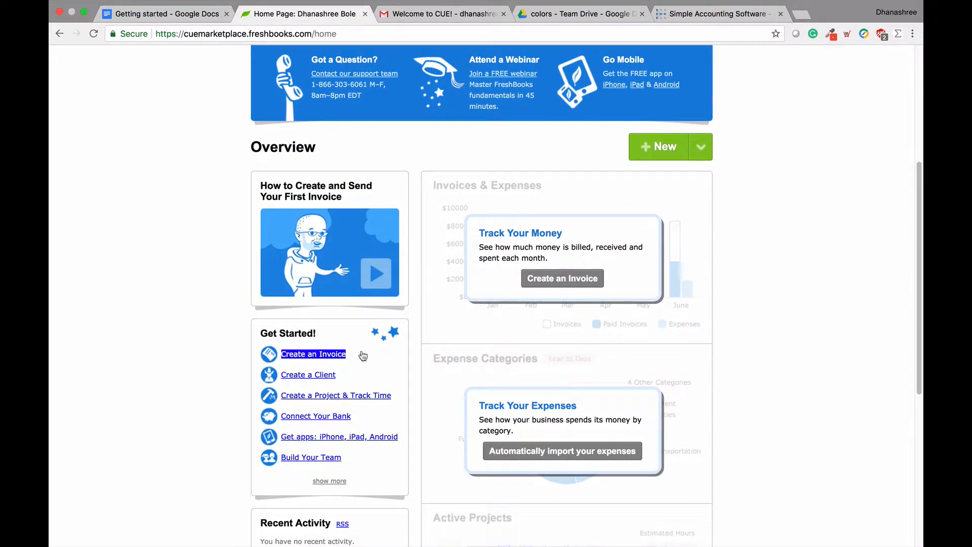
{"action": "triple_click", "coordinate": [305, 377]}
Step: Start a new client and enter the contact's e-mail address
{"action": "left_click", "coordinate": [306, 379]}
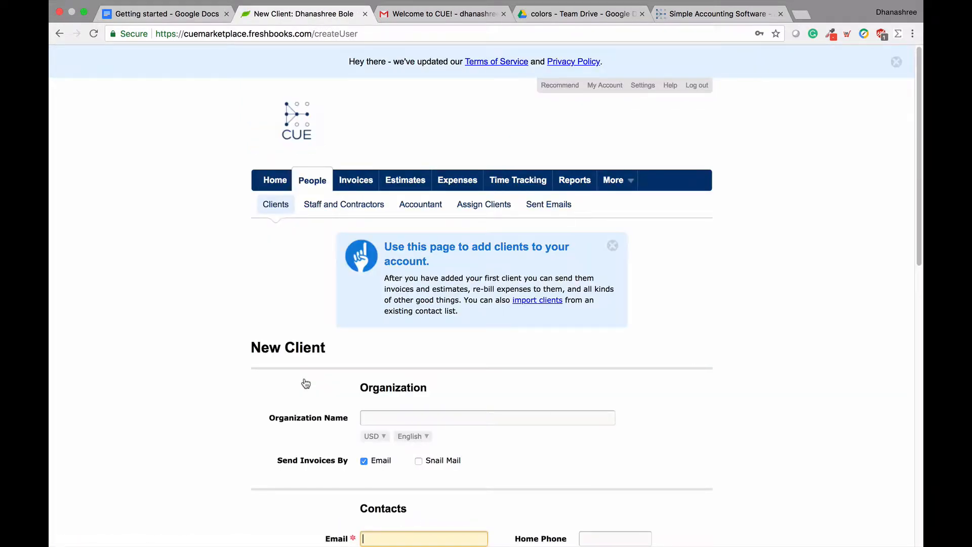
{"action": "scroll", "coordinate": [306, 383], "scroll_direction": "down", "scroll_amount": 3}
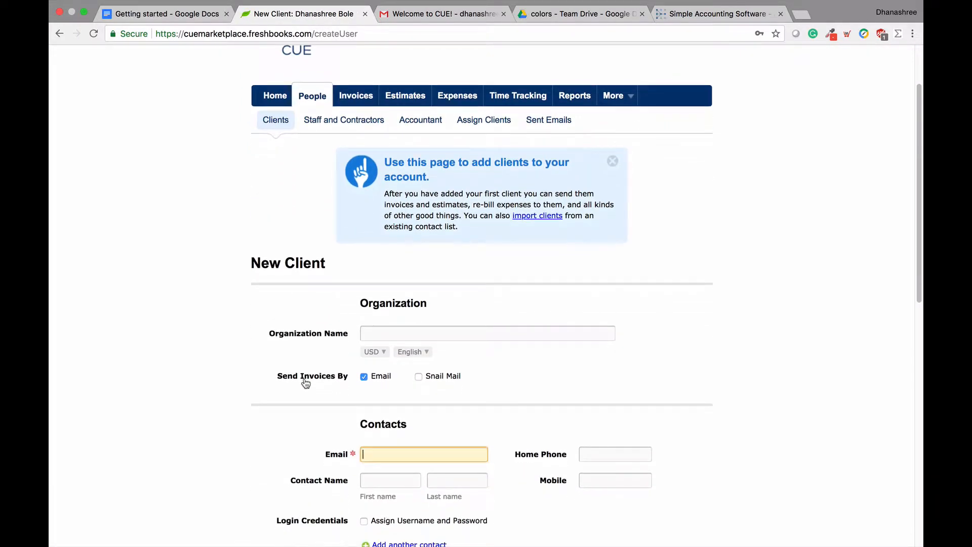
{"action": "scroll", "coordinate": [306, 383], "scroll_direction": "down", "scroll_amount": 1}
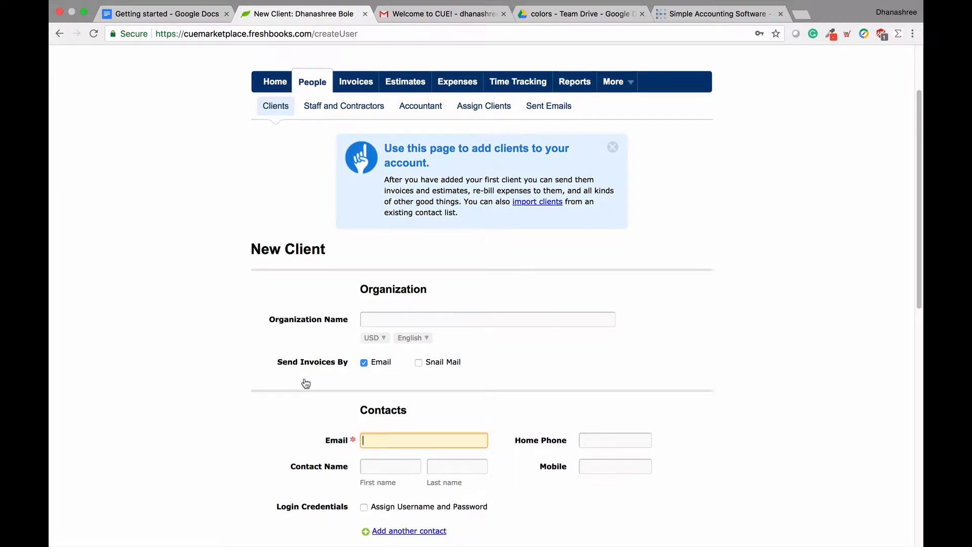
{"action": "scroll", "coordinate": [306, 384], "scroll_direction": "down", "scroll_amount": 1}
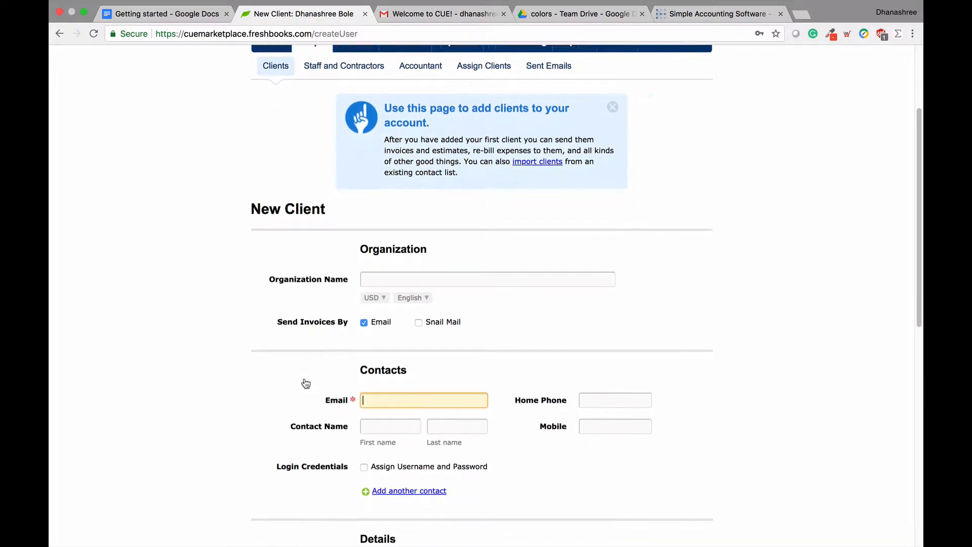
{"action": "scroll", "coordinate": [306, 384], "scroll_direction": "down", "scroll_amount": 1}
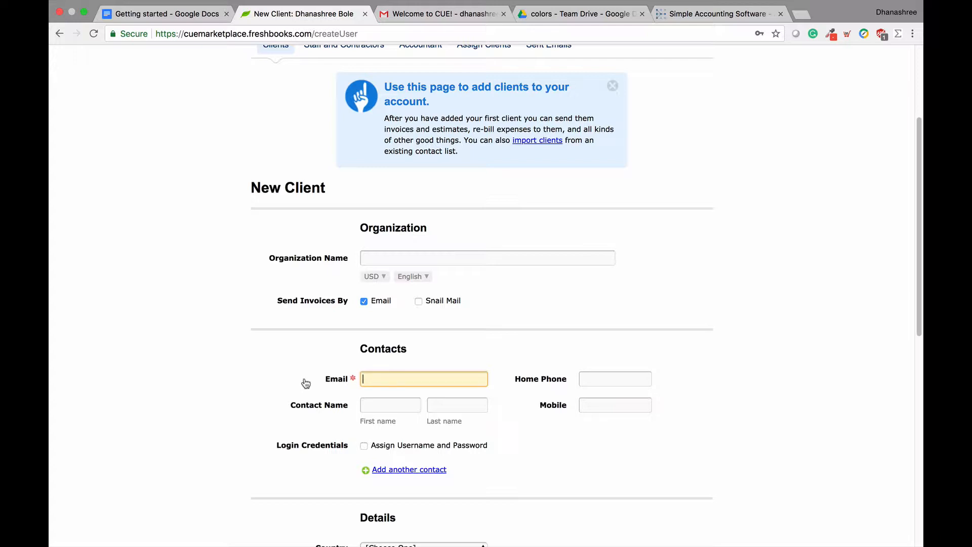
Step: Fill in the contact's first and last name
{"action": "left_click", "coordinate": [384, 404]}
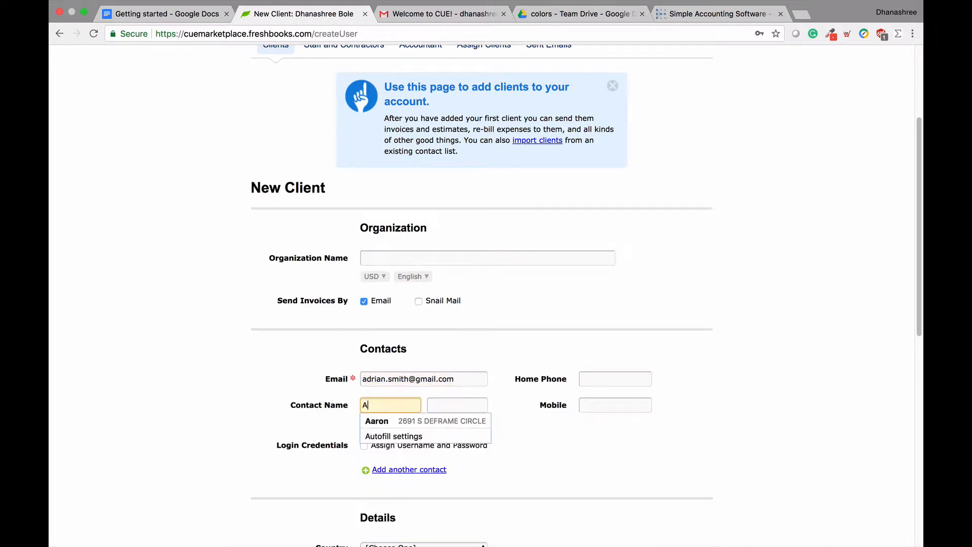
{"action": "key", "text": "Tab"}
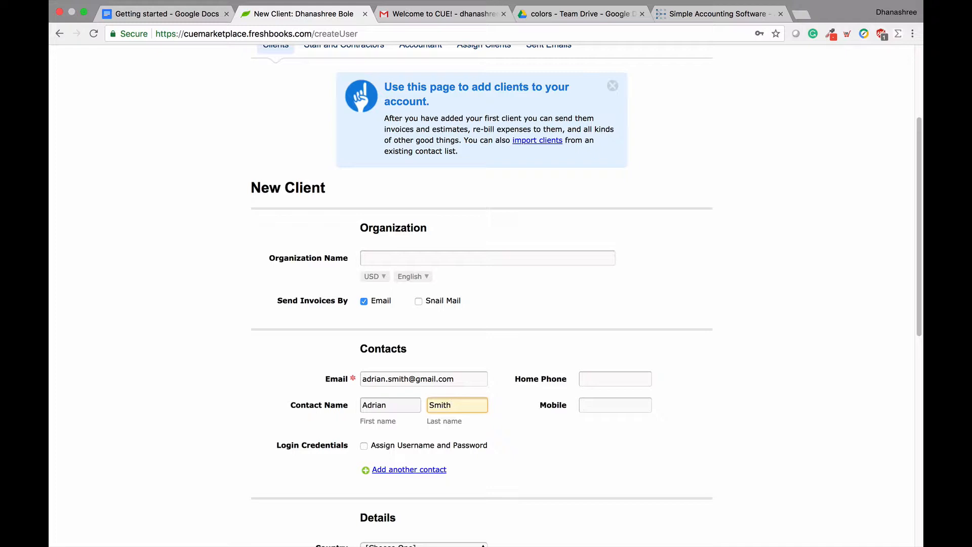
Step: Save the new client record with USD, English and email invoicing defaults
{"action": "left_click", "coordinate": [282, 455]}
{"action": "scroll", "coordinate": [284, 456], "scroll_direction": "down", "scroll_amount": 1}
{"action": "scroll", "coordinate": [283, 456], "scroll_direction": "down", "scroll_amount": 5}
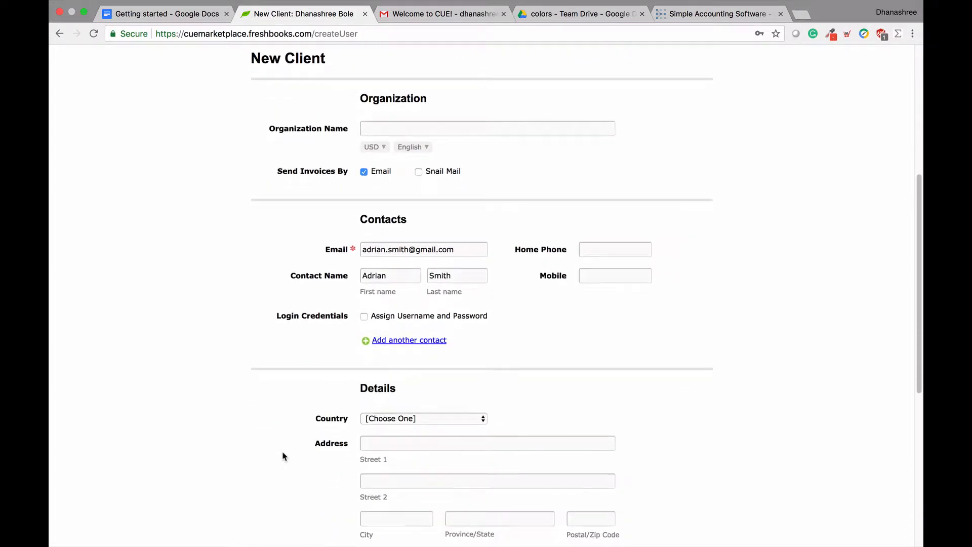
{"action": "scroll", "coordinate": [284, 456], "scroll_direction": "down", "scroll_amount": 5}
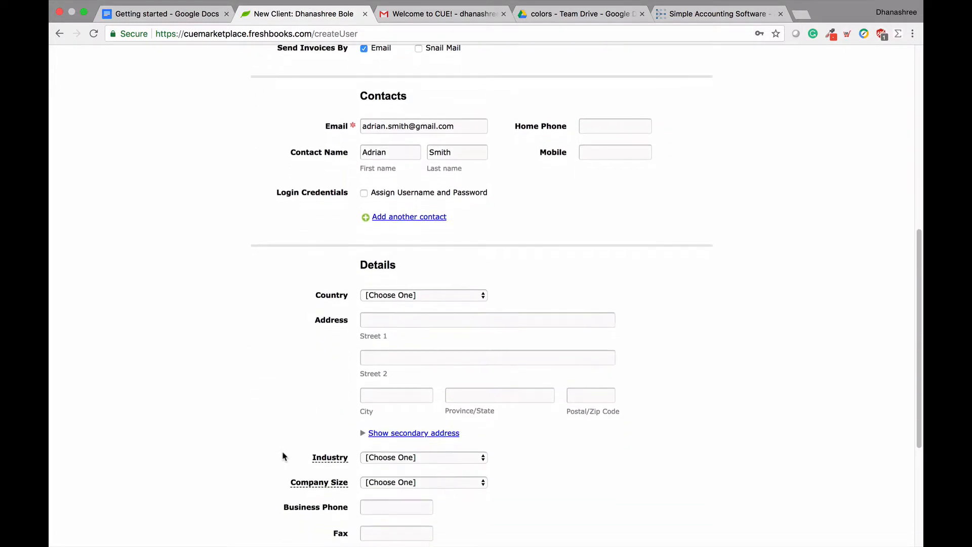
{"action": "scroll", "coordinate": [284, 457], "scroll_direction": "up", "scroll_amount": 1}
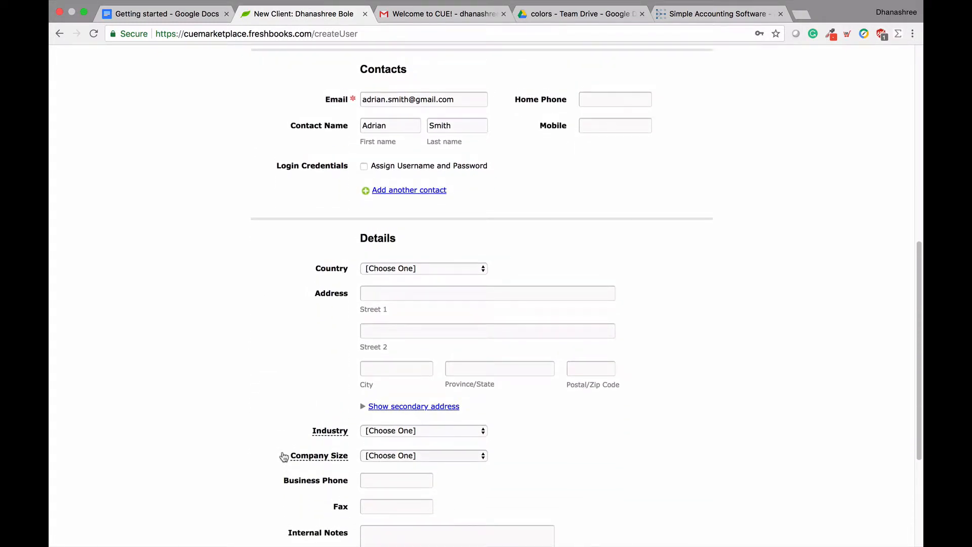
{"action": "scroll", "coordinate": [284, 457], "scroll_direction": "down", "scroll_amount": 5}
{"action": "scroll", "coordinate": [284, 456], "scroll_direction": "up", "scroll_amount": 1}
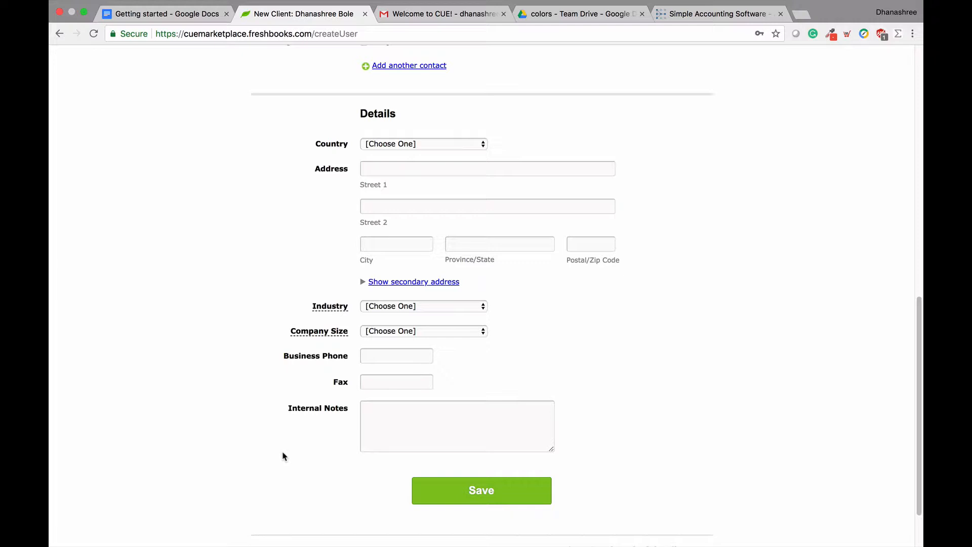
{"action": "left_click", "coordinate": [456, 491]}
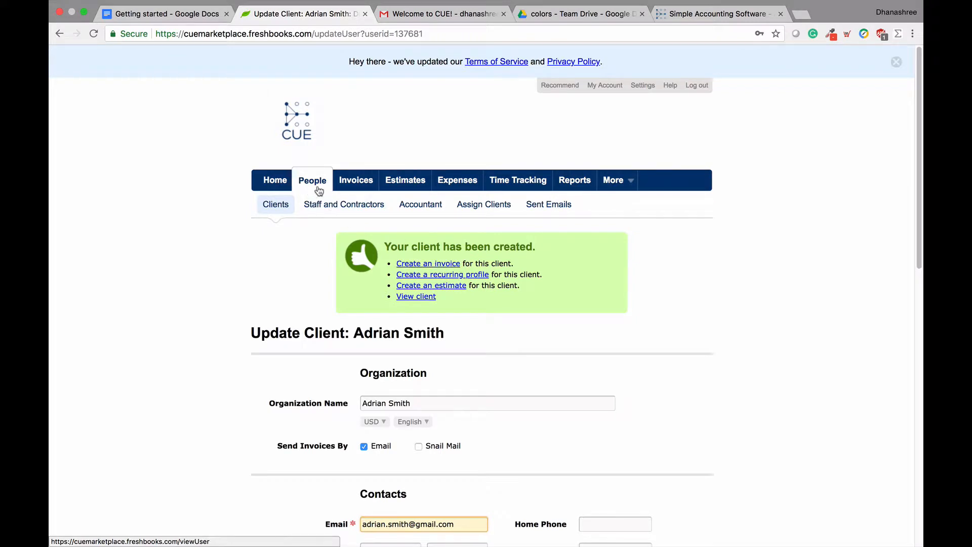
Step: Start invoice 0000001 from Create an Invoice on the home page
{"action": "left_click", "coordinate": [348, 181]}
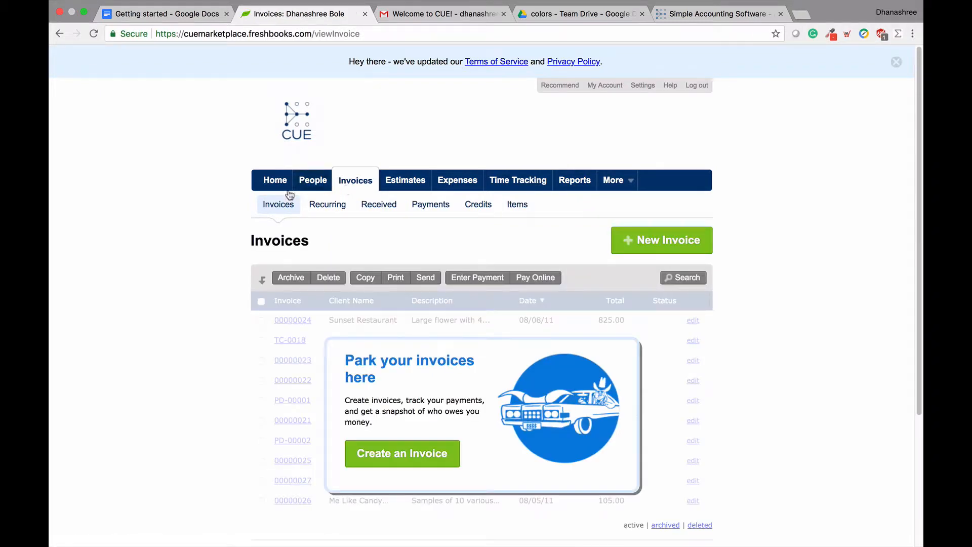
{"action": "left_click", "coordinate": [274, 182]}
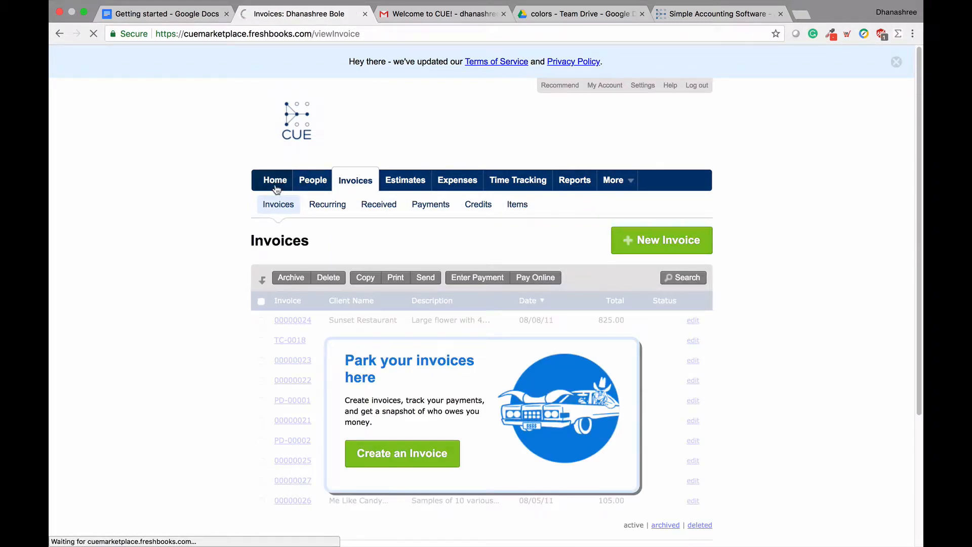
{"action": "scroll", "coordinate": [218, 382], "scroll_direction": "down", "scroll_amount": 10}
{"action": "scroll", "coordinate": [220, 382], "scroll_direction": "down", "scroll_amount": 3}
{"action": "scroll", "coordinate": [220, 383], "scroll_direction": "up", "scroll_amount": 1}
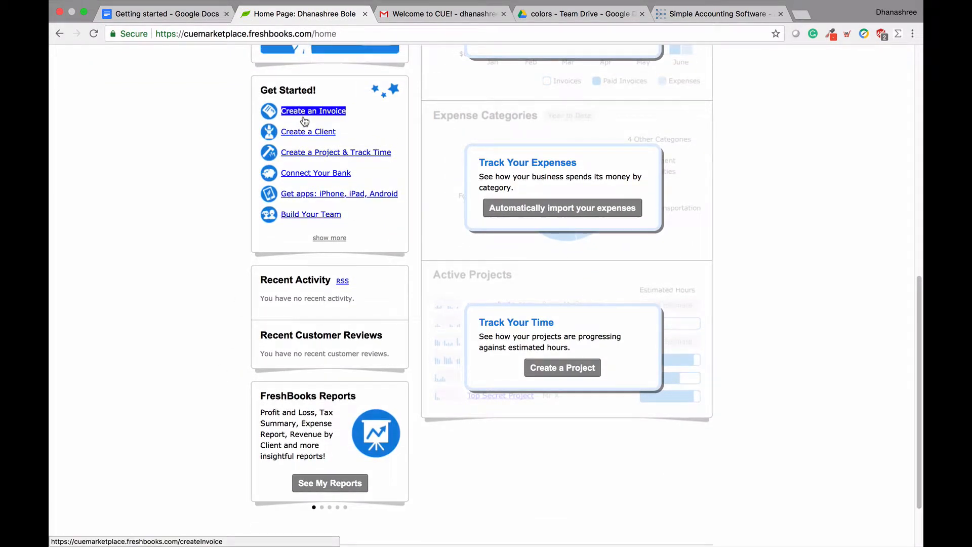
{"action": "scroll", "coordinate": [304, 120], "scroll_direction": "up", "scroll_amount": 5}
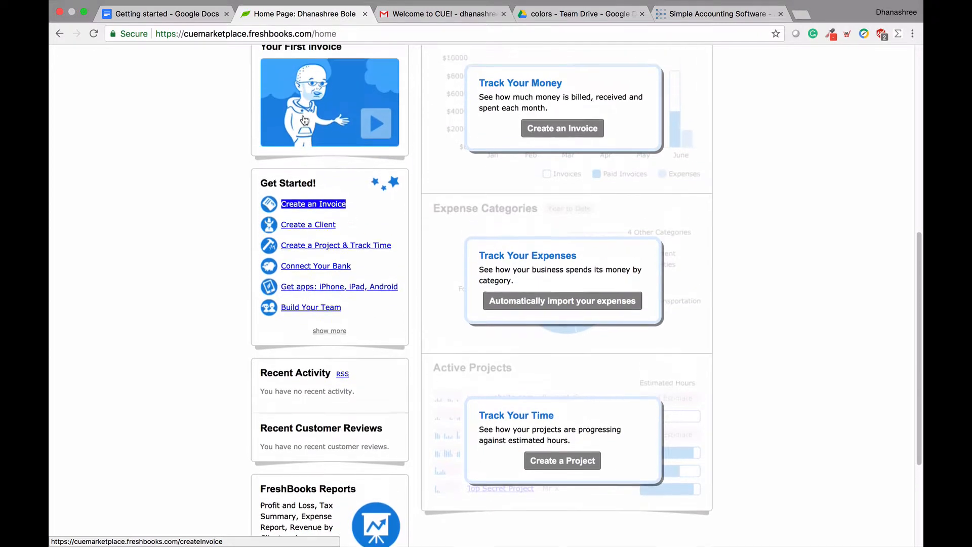
{"action": "scroll", "coordinate": [304, 119], "scroll_direction": "up", "scroll_amount": 2}
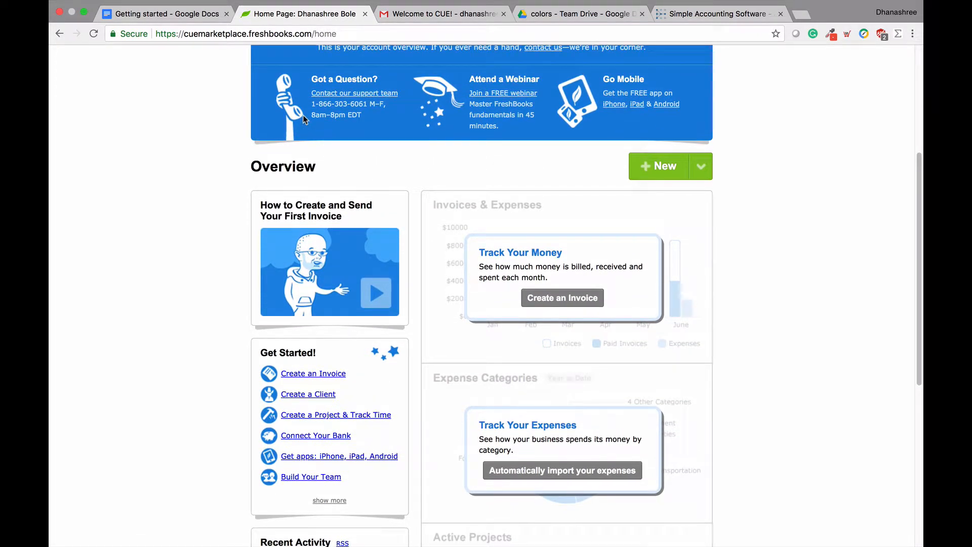
{"action": "scroll", "coordinate": [304, 120], "scroll_direction": "down", "scroll_amount": 1}
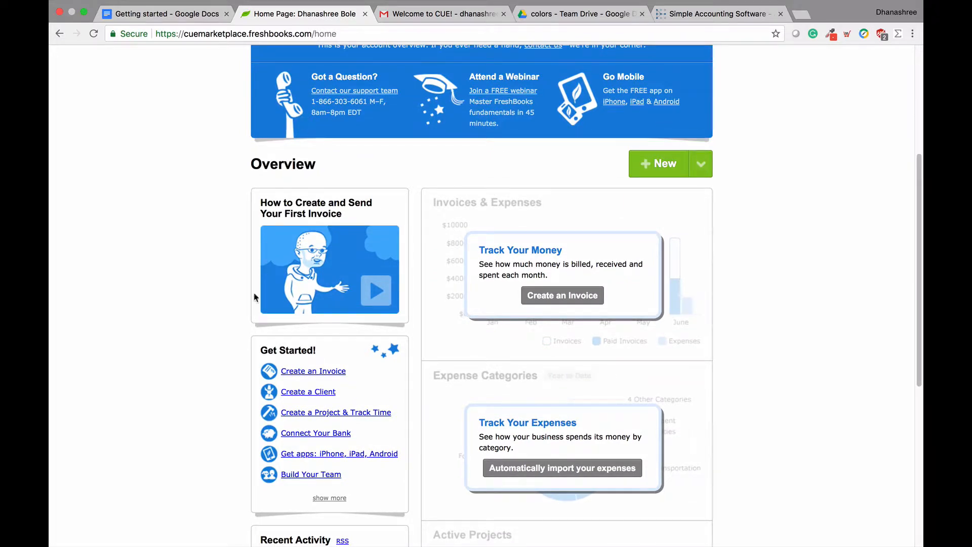
{"action": "left_click", "coordinate": [302, 374]}
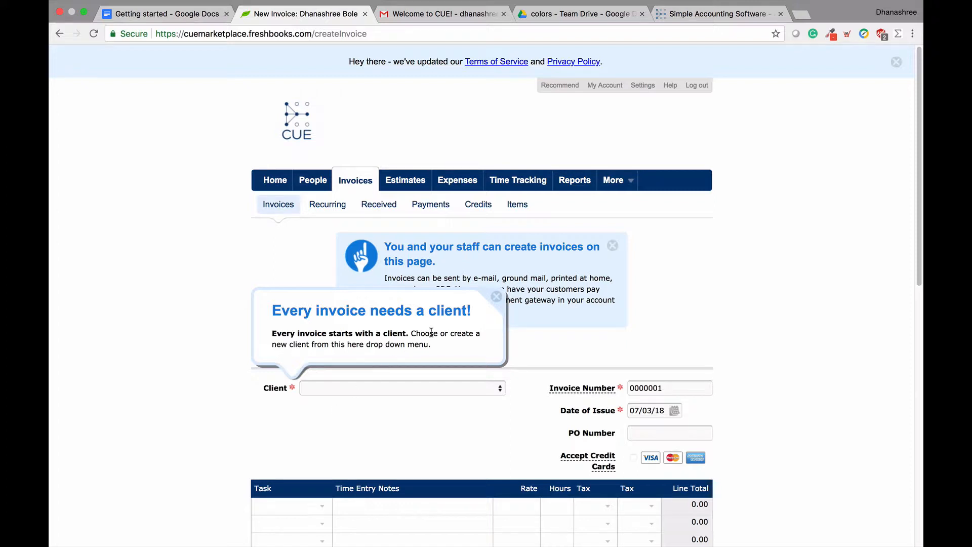
Step: Choose the existing client as the invoice's Client from the dropdown, dismissing both tips
{"action": "left_click", "coordinate": [496, 297]}
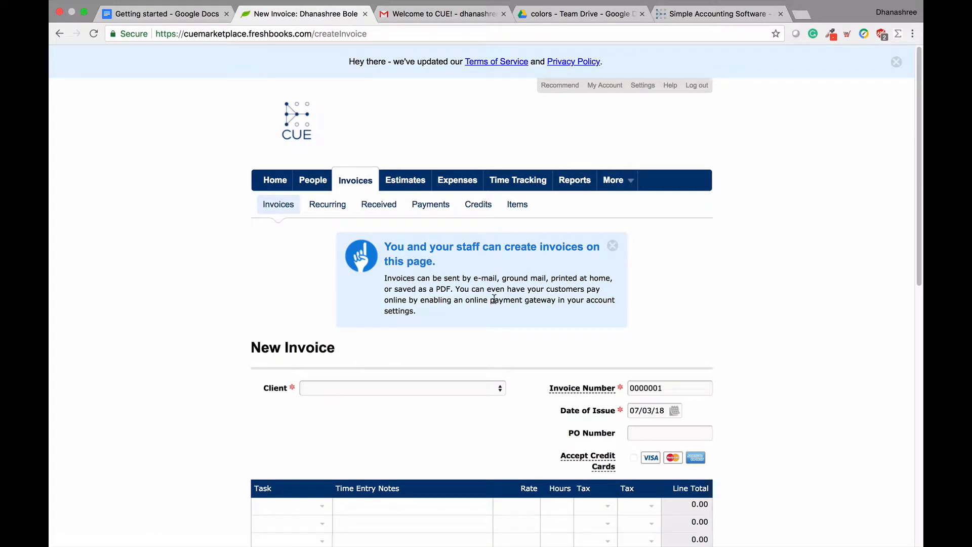
{"action": "scroll", "coordinate": [495, 301], "scroll_direction": "down", "scroll_amount": 1}
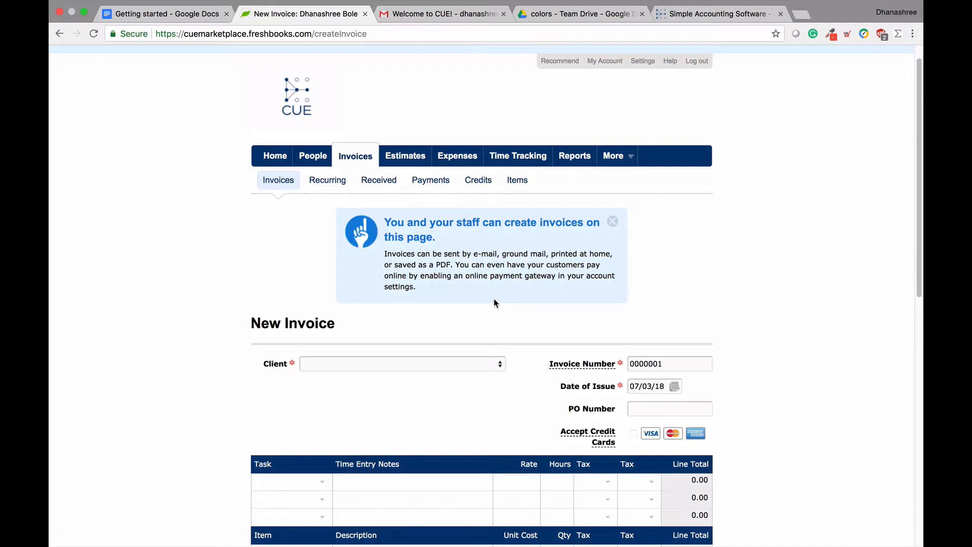
{"action": "scroll", "coordinate": [495, 301], "scroll_direction": "down", "scroll_amount": 3}
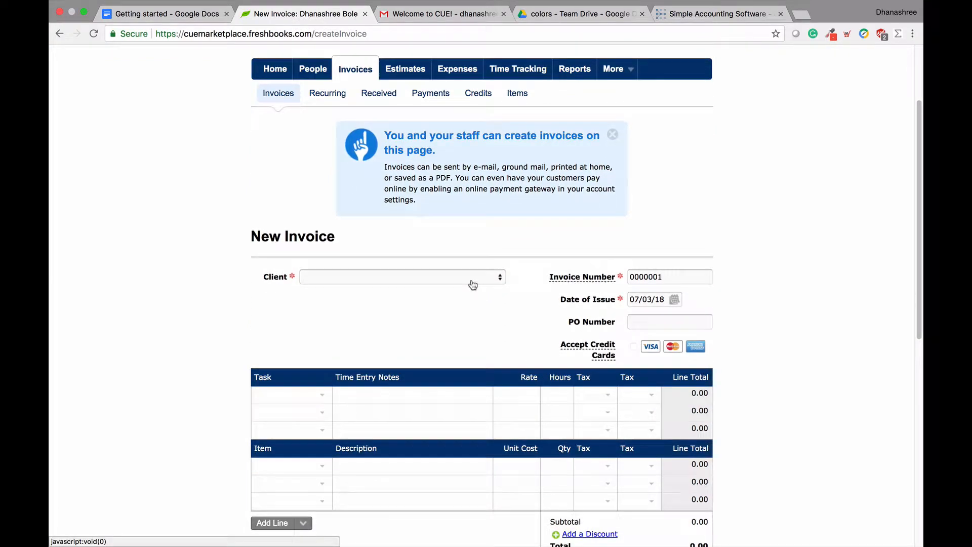
{"action": "left_click", "coordinate": [472, 284]}
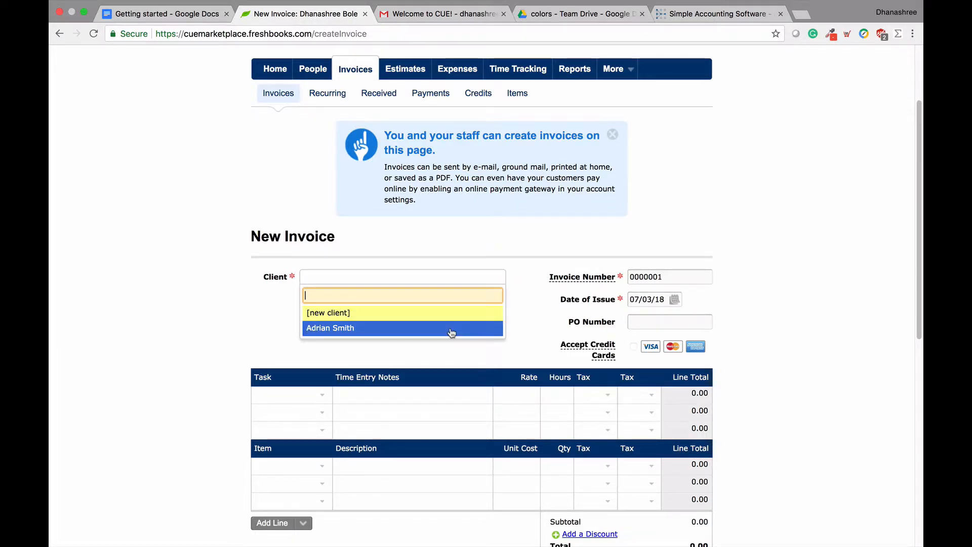
{"action": "left_click", "coordinate": [452, 332]}
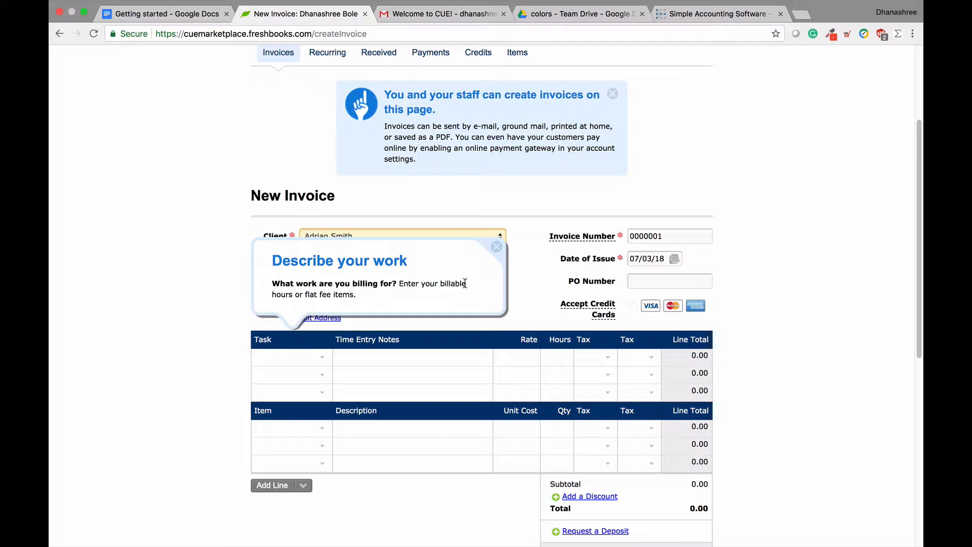
{"action": "left_click", "coordinate": [495, 248]}
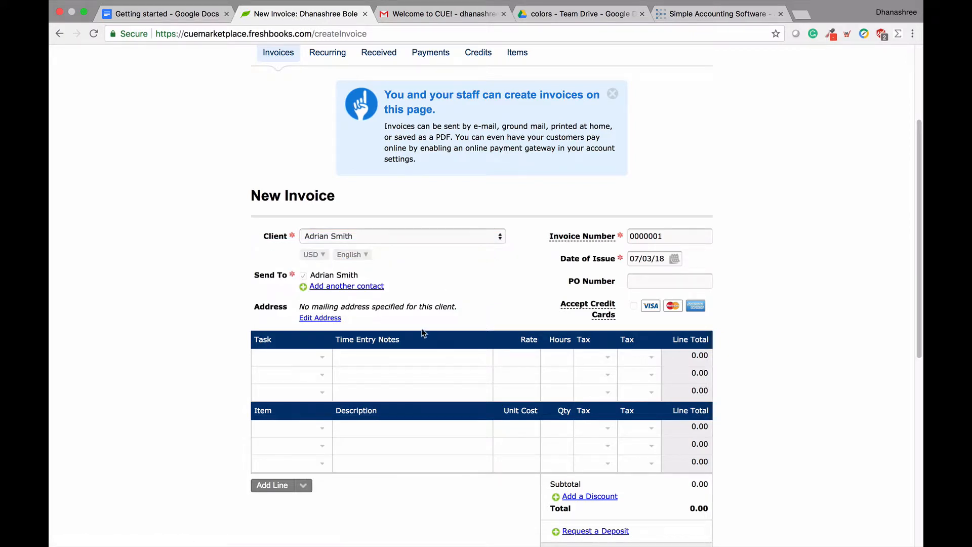
{"action": "scroll", "coordinate": [420, 333], "scroll_direction": "down", "scroll_amount": 1}
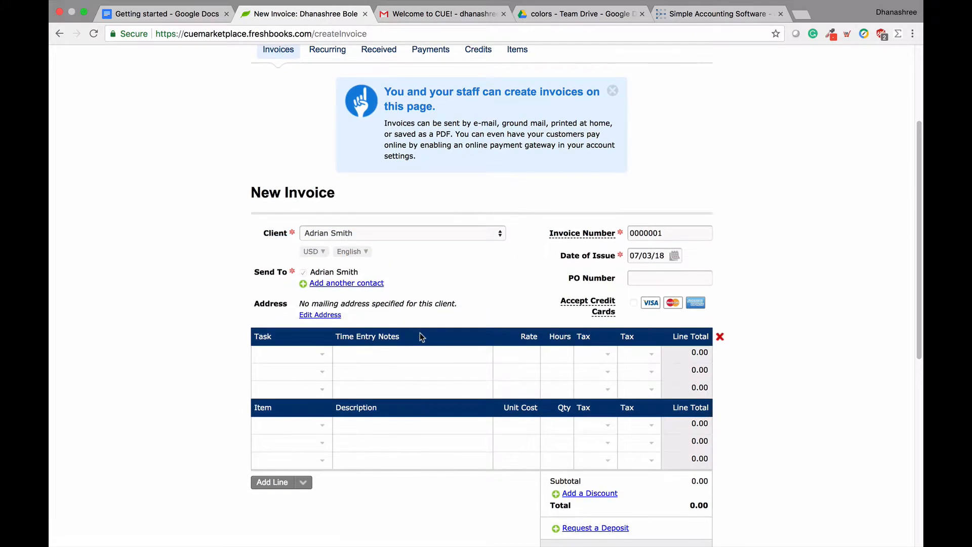
{"action": "scroll", "coordinate": [420, 333], "scroll_direction": "down", "scroll_amount": 3}
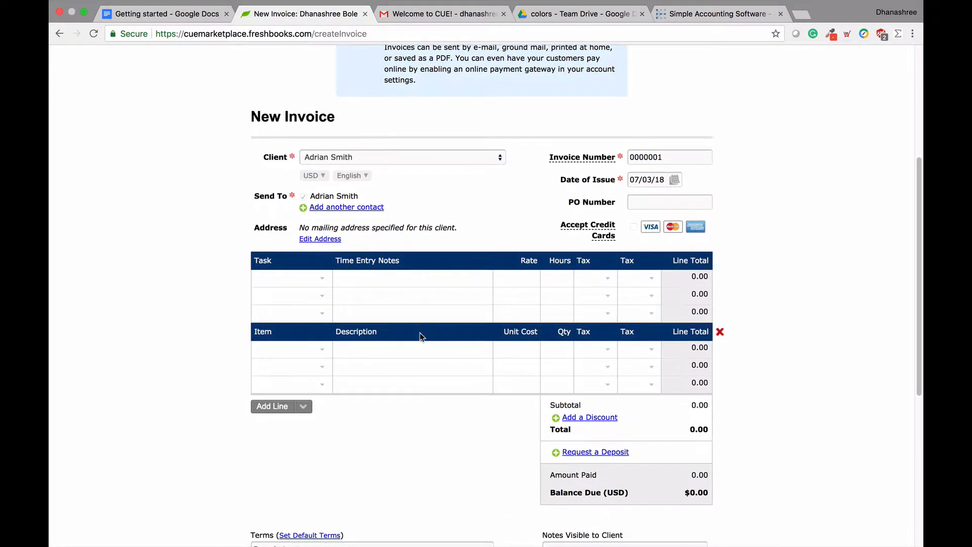
Step: Bill the first line as Meetings at a rate of 60 for 1.5 hours
{"action": "left_click", "coordinate": [325, 283]}
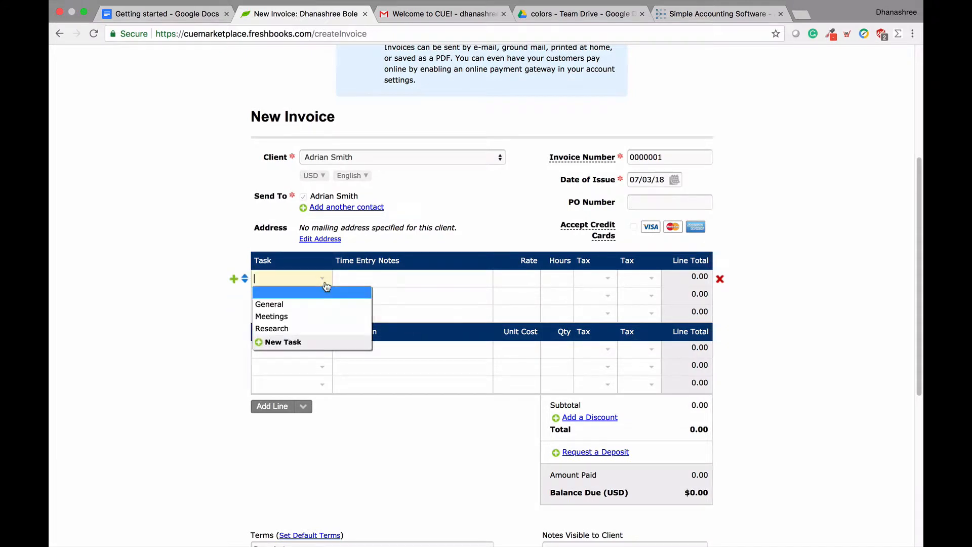
{"action": "left_click", "coordinate": [304, 316]}
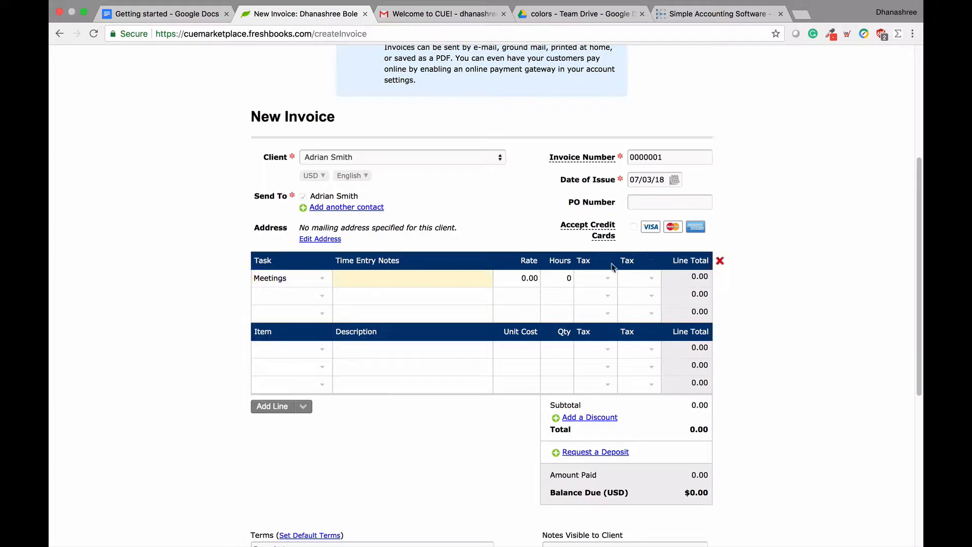
{"action": "left_click", "coordinate": [525, 277]}
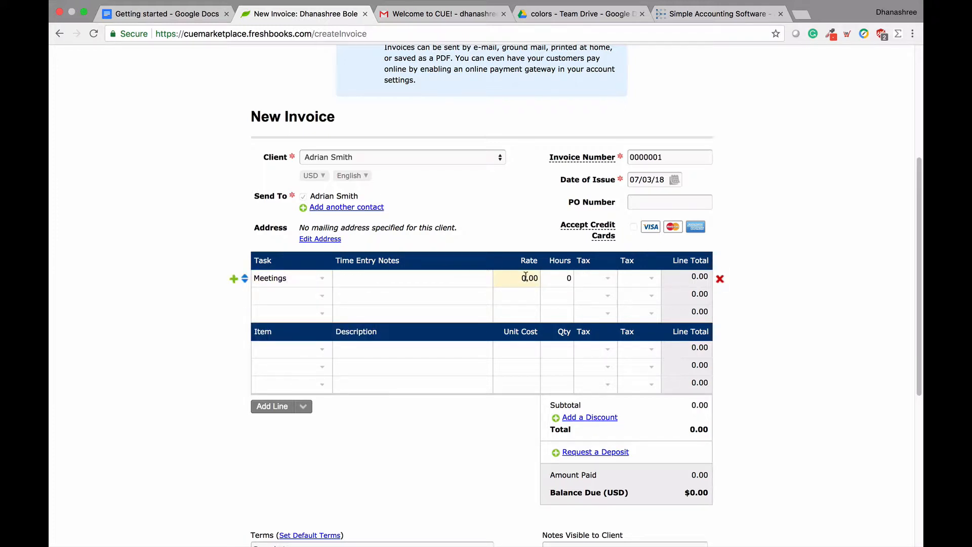
{"action": "key", "text": "BackSpace"}
{"action": "type", "text": "60"}
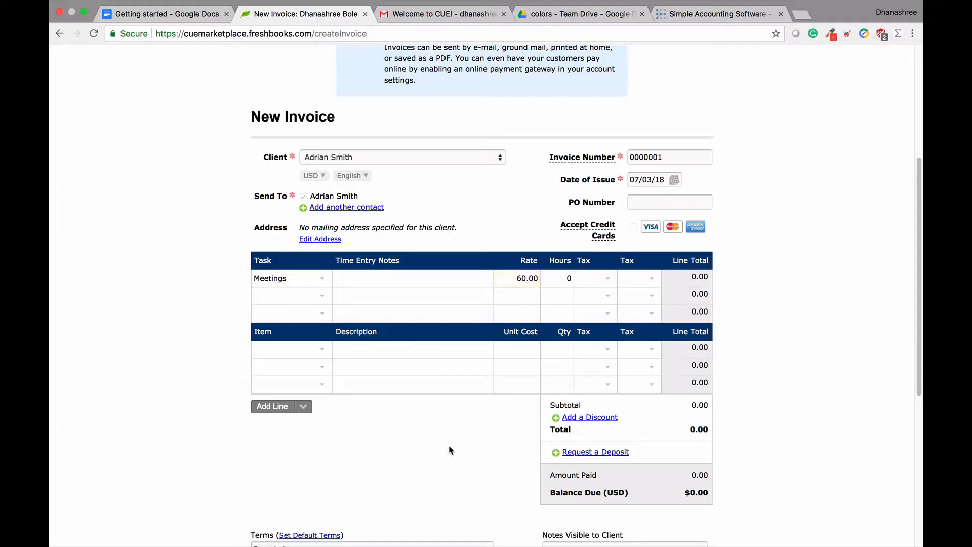
{"action": "scroll", "coordinate": [451, 450], "scroll_direction": "down", "scroll_amount": 2}
{"action": "left_click", "coordinate": [564, 390]}
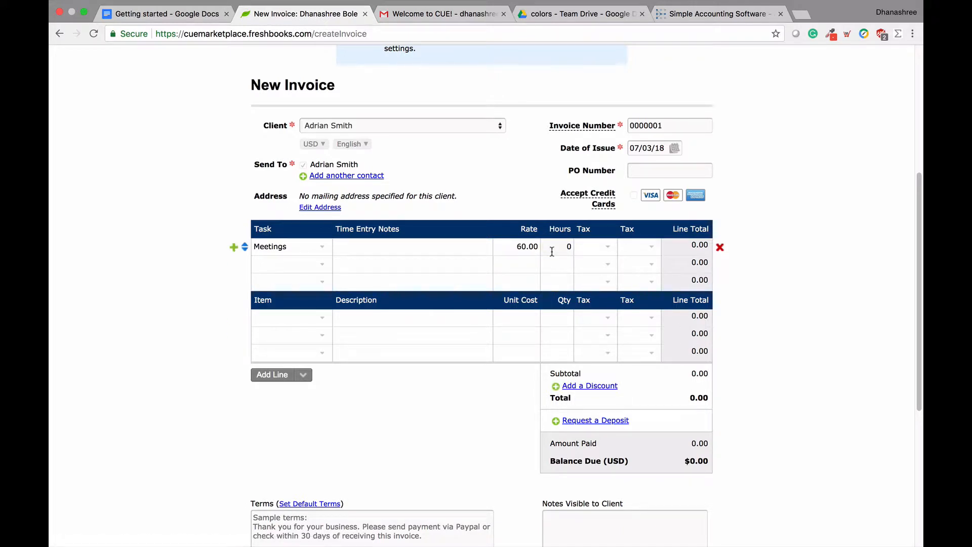
{"action": "key", "text": "BackSpace"}
{"action": "type", "text": "1.5"}
{"action": "left_click", "coordinate": [506, 411]}
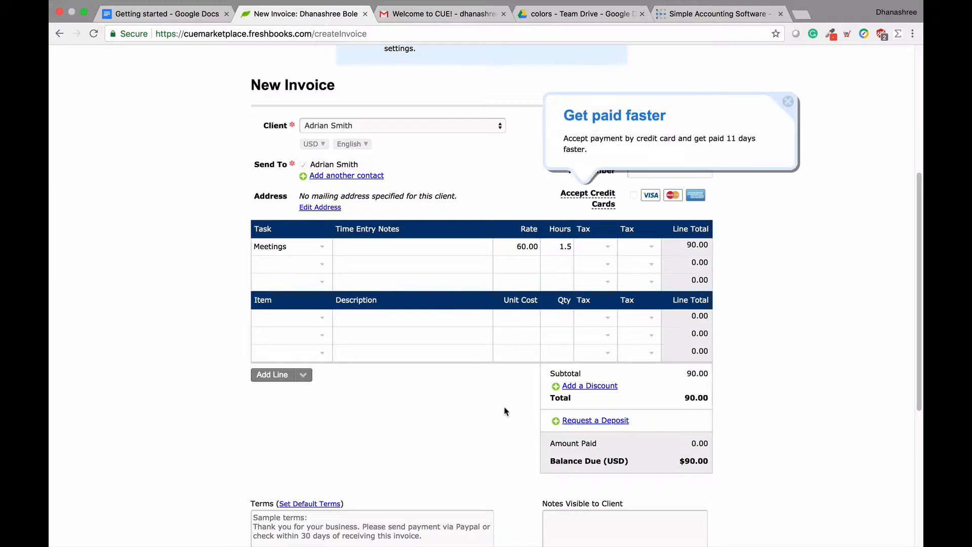
Step: Add a 20% discount to the invoice, bringing the total to $72.00
{"action": "left_click", "coordinate": [568, 387]}
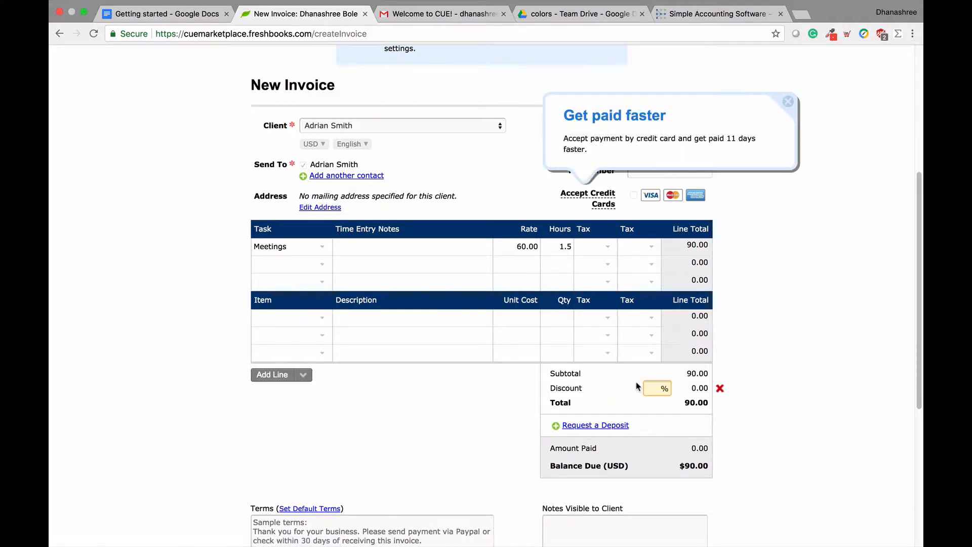
{"action": "type", "text": "20"}
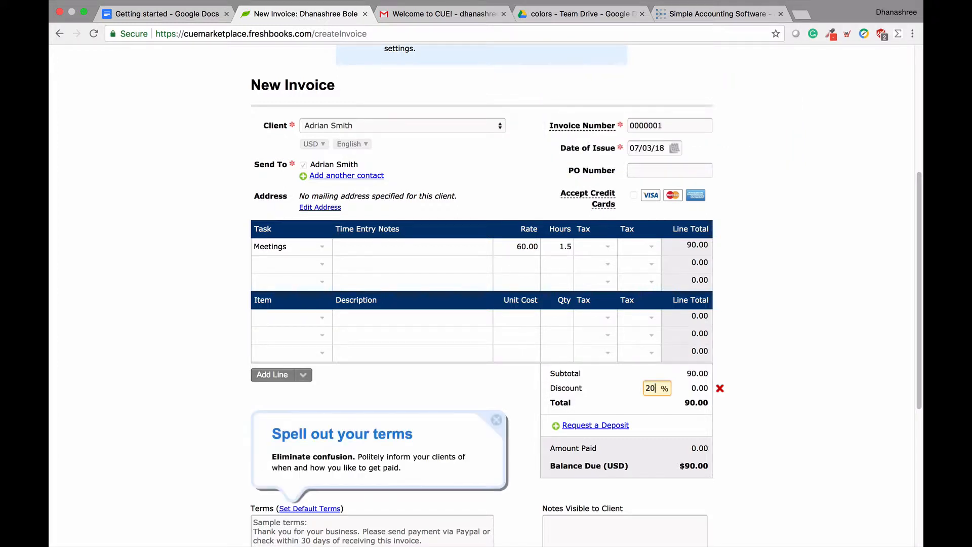
{"action": "left_click", "coordinate": [526, 401]}
{"action": "scroll", "coordinate": [526, 401], "scroll_direction": "down", "scroll_amount": 5}
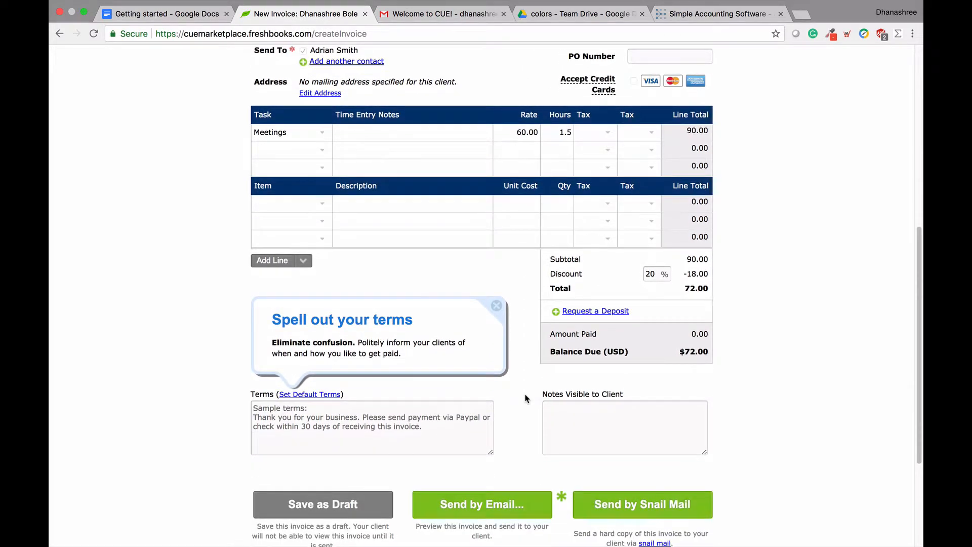
{"action": "scroll", "coordinate": [525, 398], "scroll_direction": "down", "scroll_amount": 1}
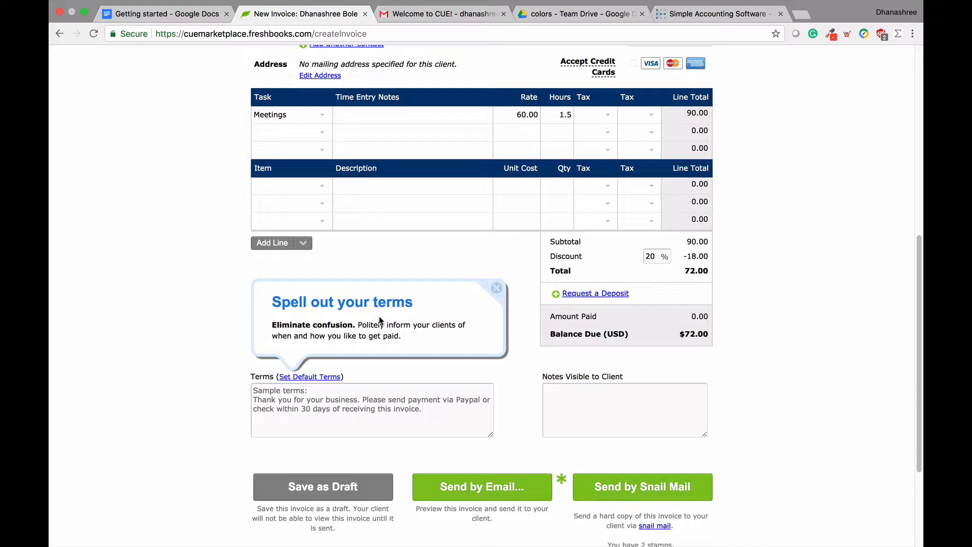
Step: Review the Set Default Terms and late payment fee options, then cancel without saving
{"action": "left_click", "coordinate": [314, 377]}
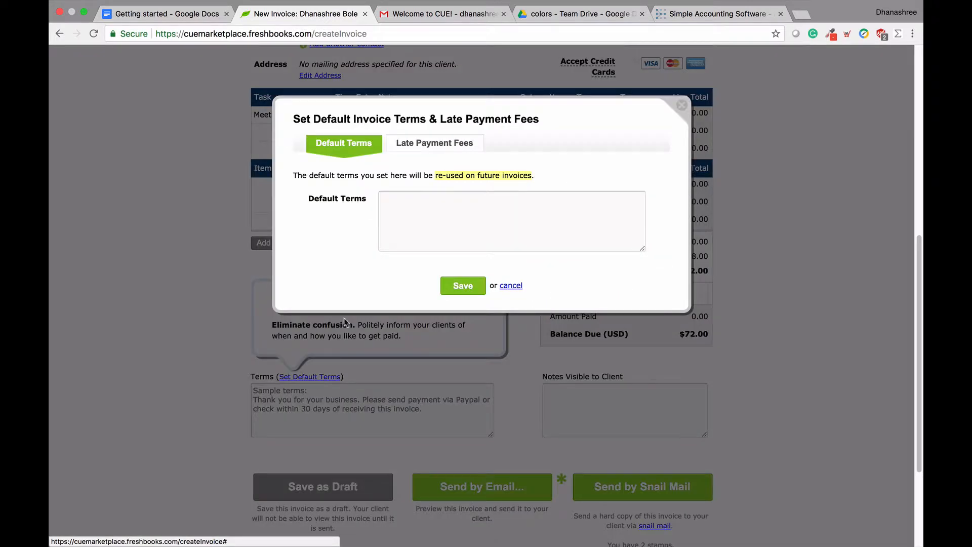
{"action": "left_click", "coordinate": [455, 152]}
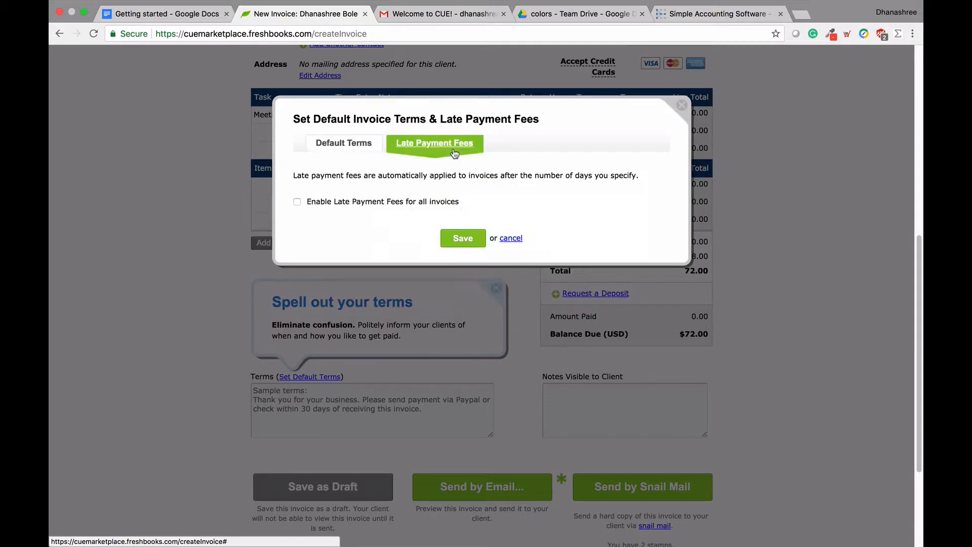
{"action": "left_click", "coordinate": [373, 144]}
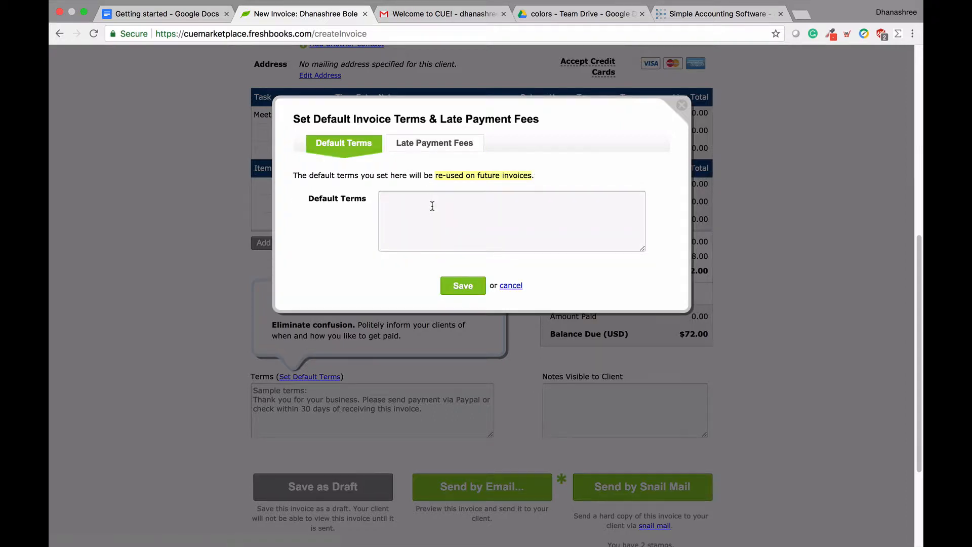
{"action": "double_click", "coordinate": [503, 286]}
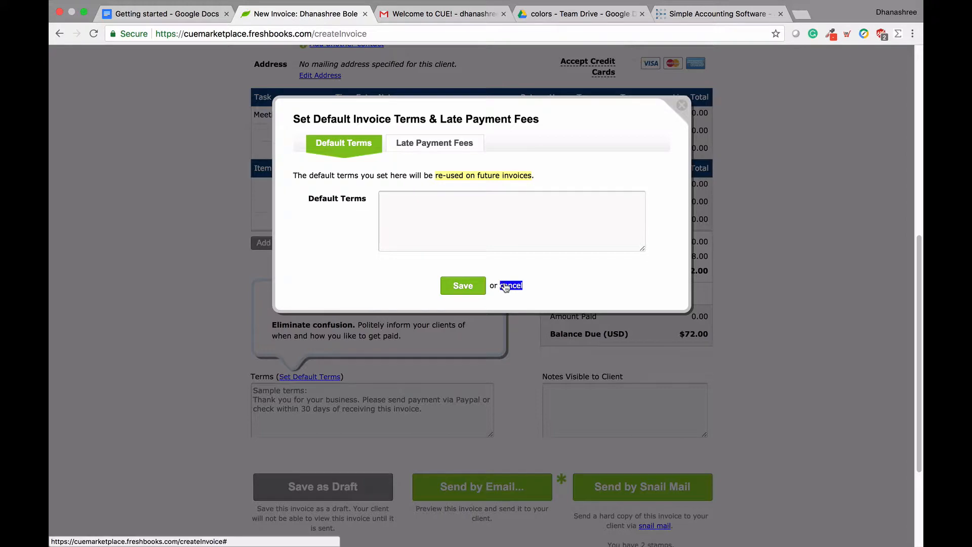
{"action": "left_click", "coordinate": [505, 287]}
Step: Enter the invoice terms 'Thank you for your business. Please make the payment within 30 days of invoice date.'
{"action": "left_click", "coordinate": [339, 405]}
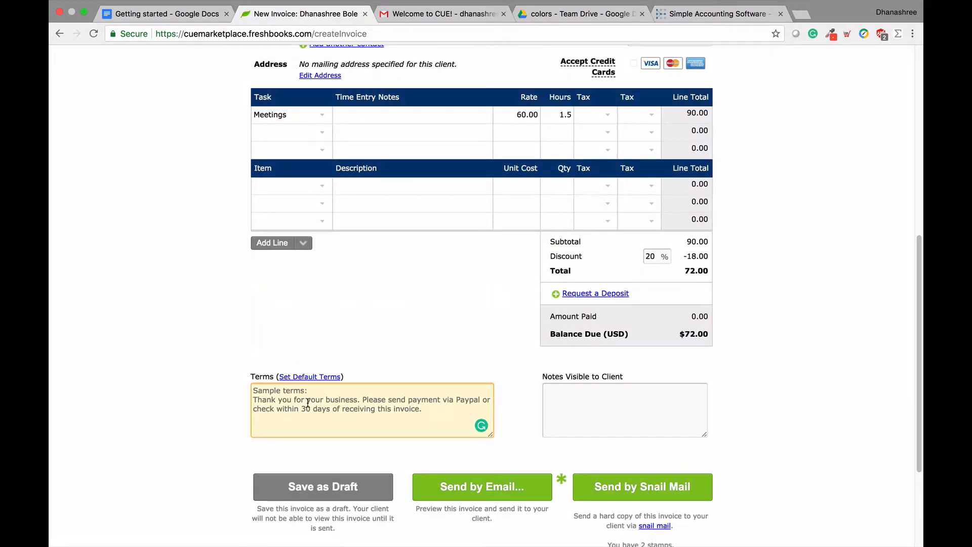
{"action": "type", "text": "Th"}
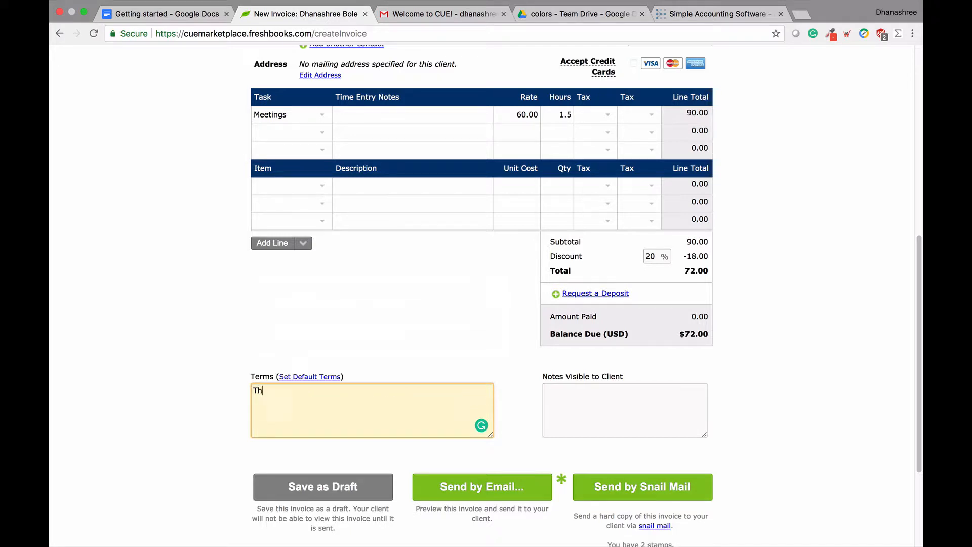
{"action": "type", "text": "ank you fror your business. Please "}
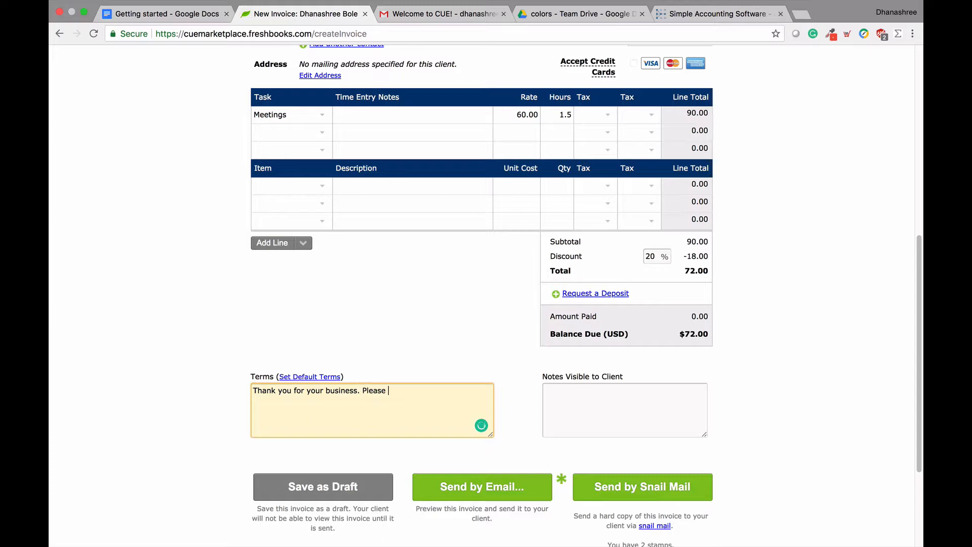
{"action": "type", "text": "make the payment within 30 day"}
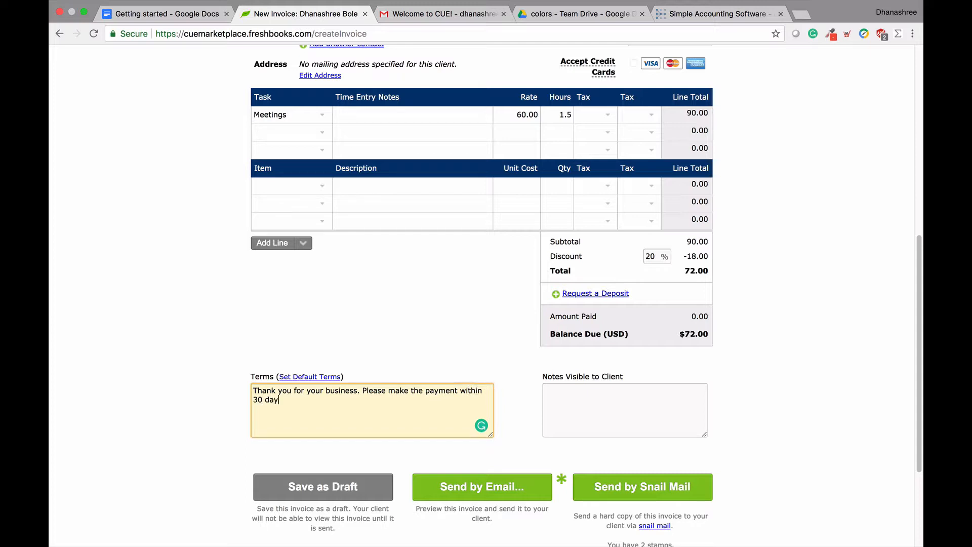
{"action": "type", "text": "s of invoice date."}
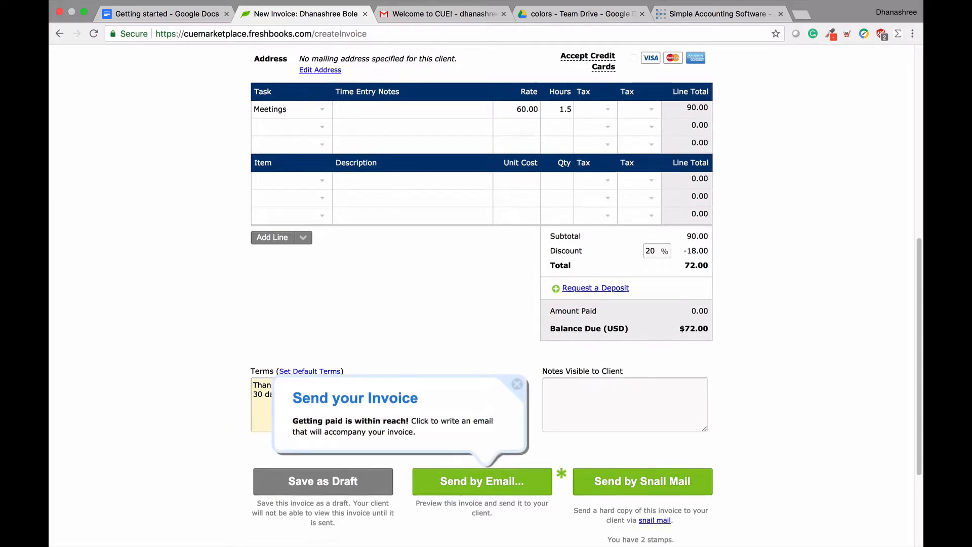
{"action": "scroll", "coordinate": [485, 289], "scroll_direction": "down", "scroll_amount": 2}
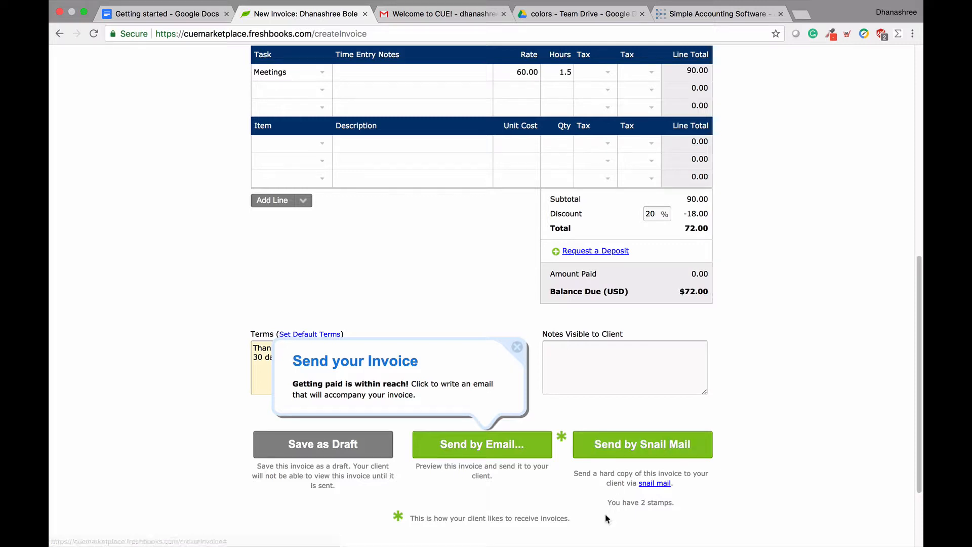
Step: Preview invoice 0000001's email enlarged, scroll through it, then shrink back to the Email Message form
{"action": "left_click", "coordinate": [518, 348]}
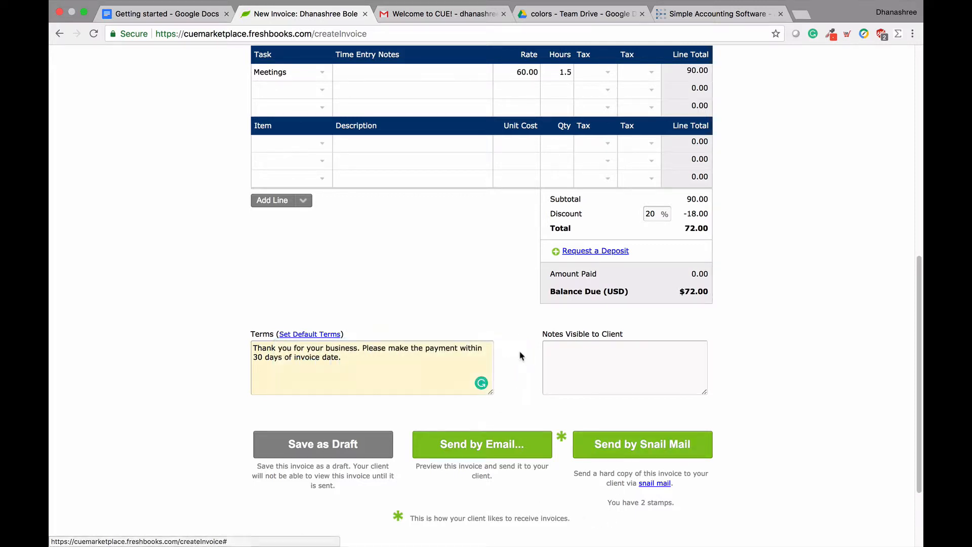
{"action": "left_click", "coordinate": [478, 452]}
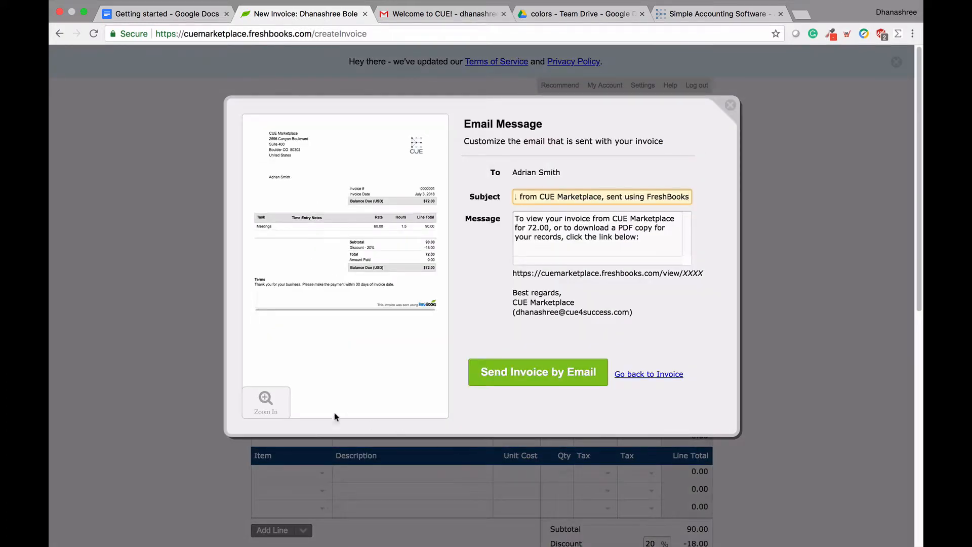
{"action": "left_click", "coordinate": [288, 408]}
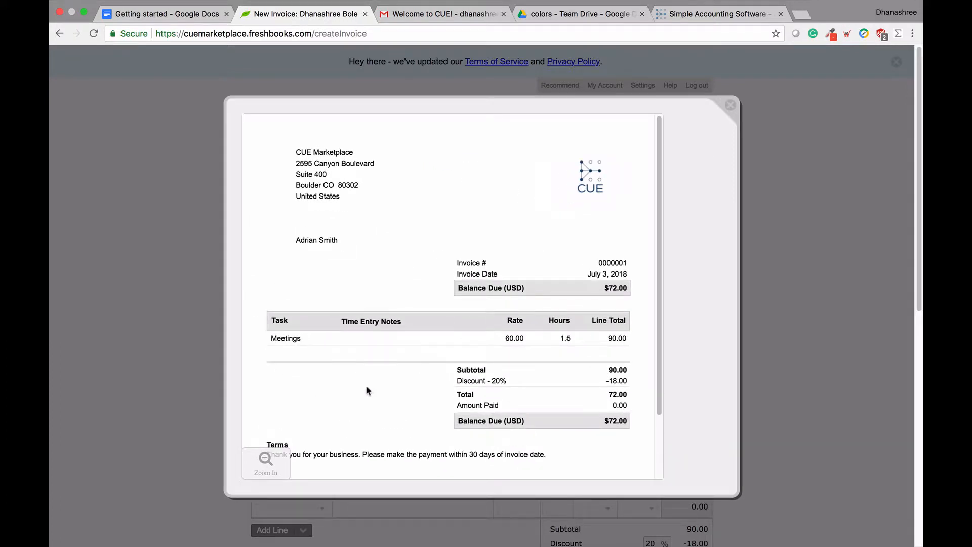
{"action": "scroll", "coordinate": [368, 391], "scroll_direction": "down", "scroll_amount": 3}
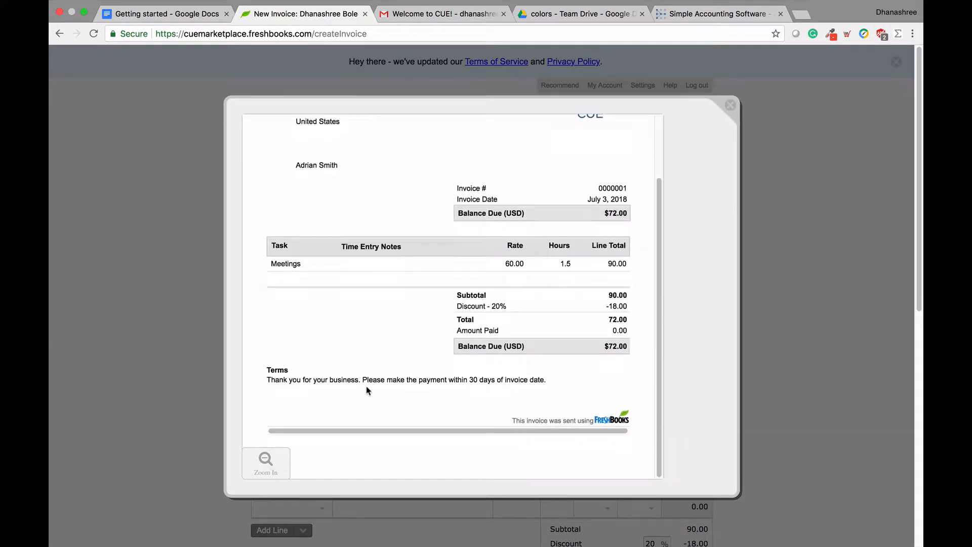
{"action": "scroll", "coordinate": [368, 391], "scroll_direction": "up", "scroll_amount": 3}
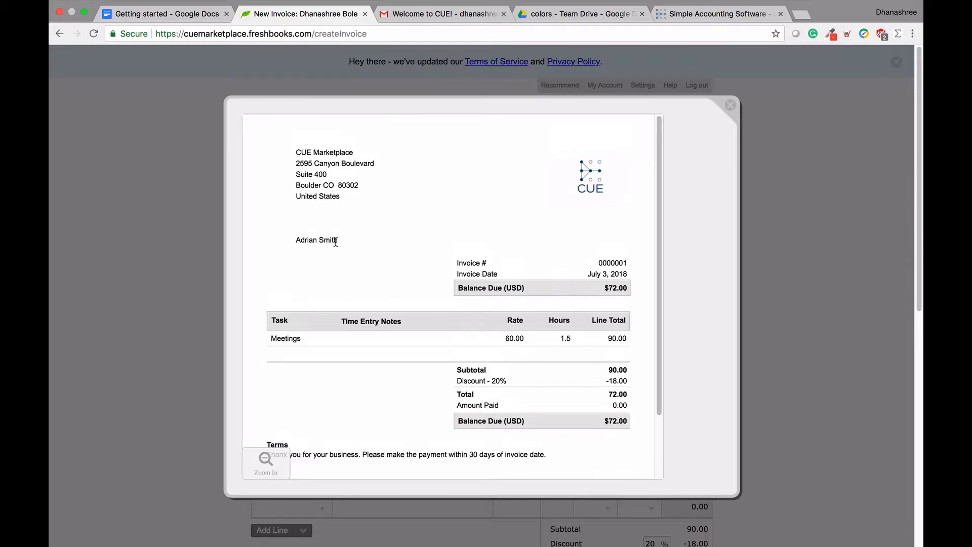
{"action": "scroll", "coordinate": [336, 242], "scroll_direction": "down", "scroll_amount": 2}
{"action": "scroll", "coordinate": [335, 241], "scroll_direction": "down", "scroll_amount": 2}
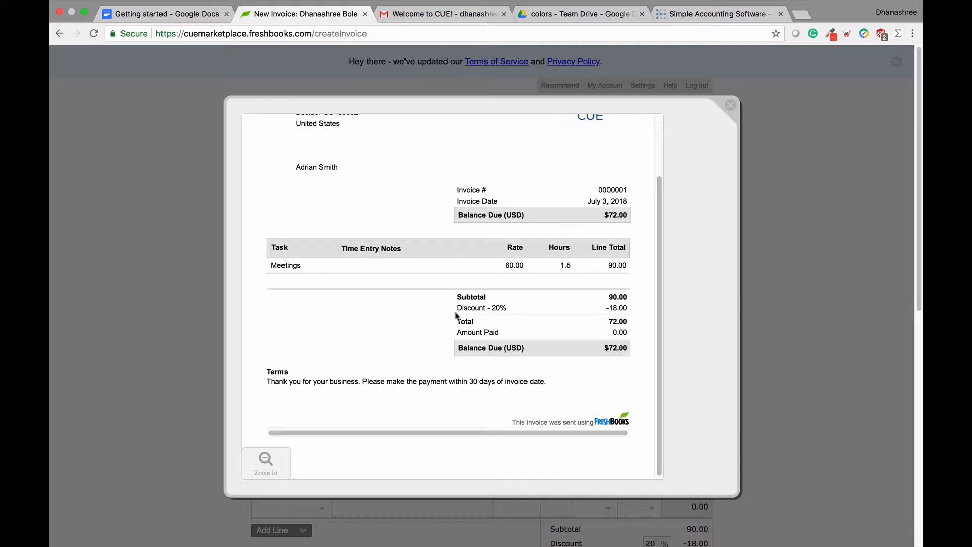
{"action": "left_click", "coordinate": [277, 463]}
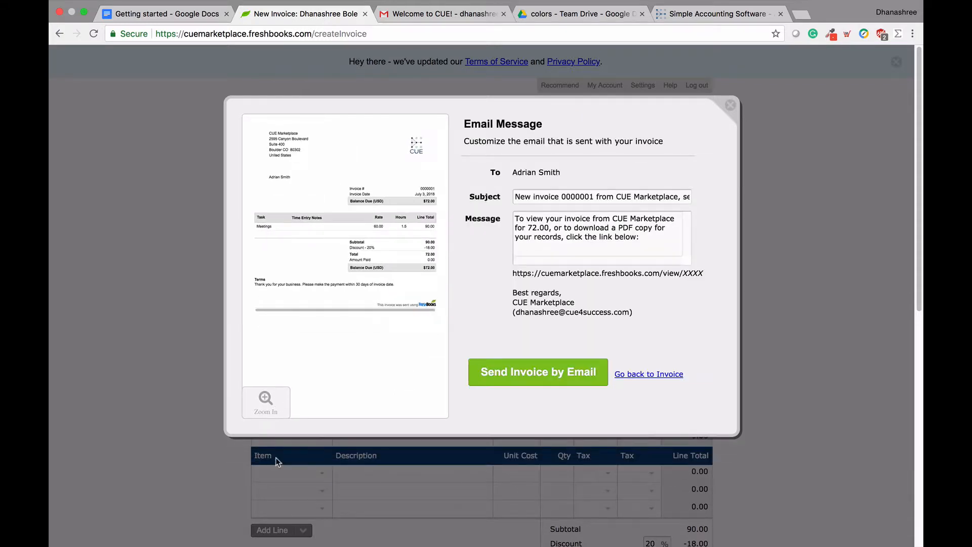
Step: Remove ', sent using FreshBooks' so the subject reads 'New invoice 0000001 from CUE Marketplace'
{"action": "left_click", "coordinate": [557, 237]}
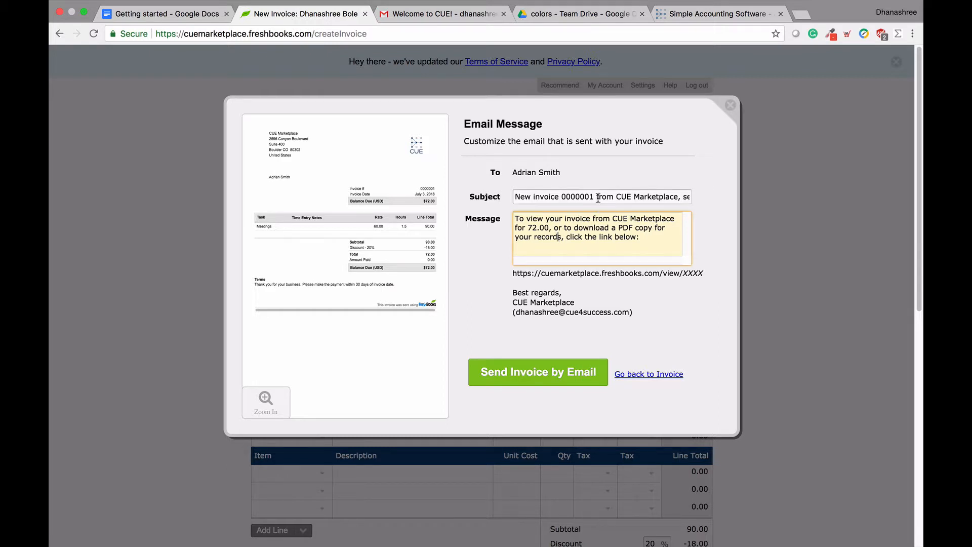
{"action": "left_click_drag", "start_coordinate": [596, 196], "coordinate": [507, 198]}
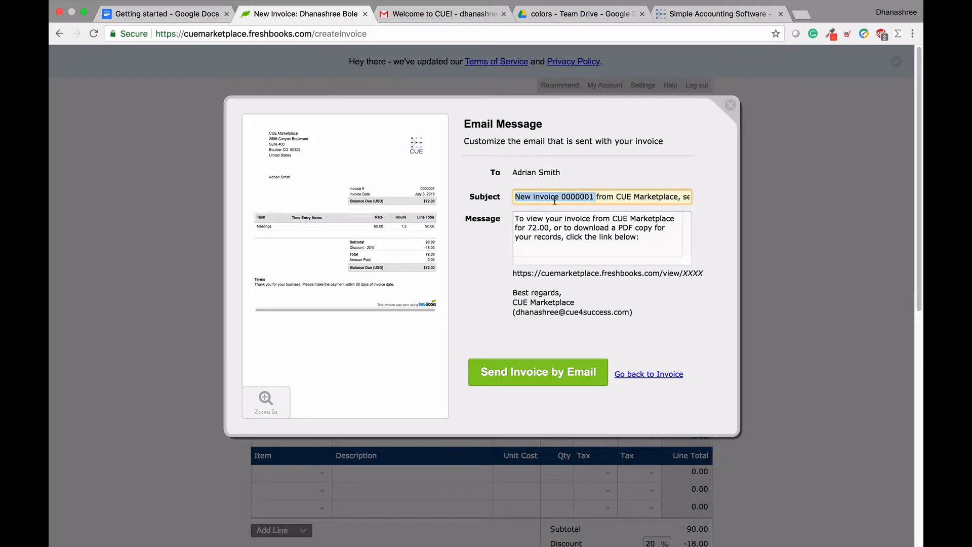
{"action": "left_click", "coordinate": [601, 197]}
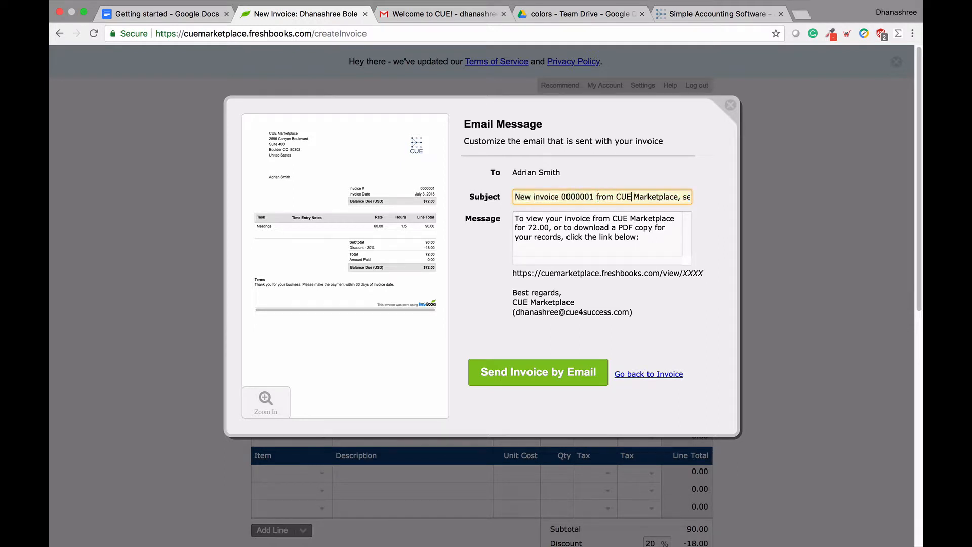
{"action": "key", "text": "Right"}
{"action": "key", "text": "Right"}
{"action": "key", "text": "Right"}
{"action": "key", "text": "Right"}
{"action": "key", "text": "Right"}
{"action": "key", "text": "Right"}
{"action": "key", "text": "Right"}
{"action": "key", "text": "Right"}
{"action": "key", "text": "Right"}
{"action": "key", "text": "Right"}
{"action": "key", "text": "Right"}
{"action": "key", "text": "Right"}
{"action": "key", "text": "Left"}
{"action": "key", "text": "Left"}
{"action": "key", "text": "Left"}
{"action": "key", "text": "Left"}
{"action": "key", "text": "Left"}
{"action": "key", "text": "Left"}
{"action": "key", "text": "Left"}
{"action": "key", "text": "Left"}
{"action": "key", "text": "Left"}
{"action": "key", "text": "Left"}
{"action": "key", "text": "Left"}
{"action": "key", "text": "Left"}
{"action": "key", "text": "Left"}
{"action": "key", "text": "Left"}
{"action": "key", "text": "Left"}
{"action": "key", "text": "Left"}
{"action": "key", "text": "Left"}
{"action": "key", "text": "Left"}
{"action": "key", "text": "Left"}
{"action": "key", "text": "Left"}
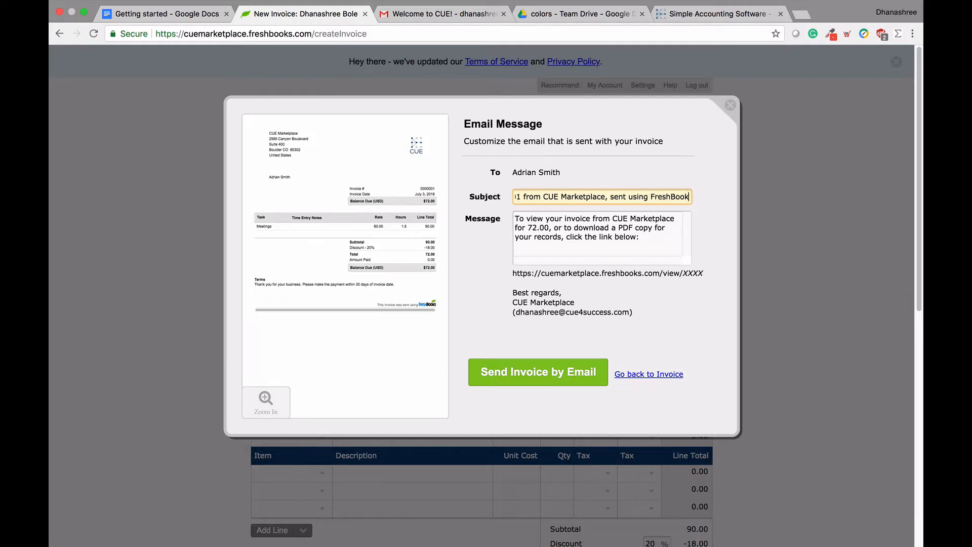
{"action": "key", "text": "Left"}
{"action": "key", "text": "Left"}
{"action": "key", "text": "Left"}
{"action": "key", "text": "Left"}
{"action": "key", "text": "Left"}
{"action": "key", "text": "Left"}
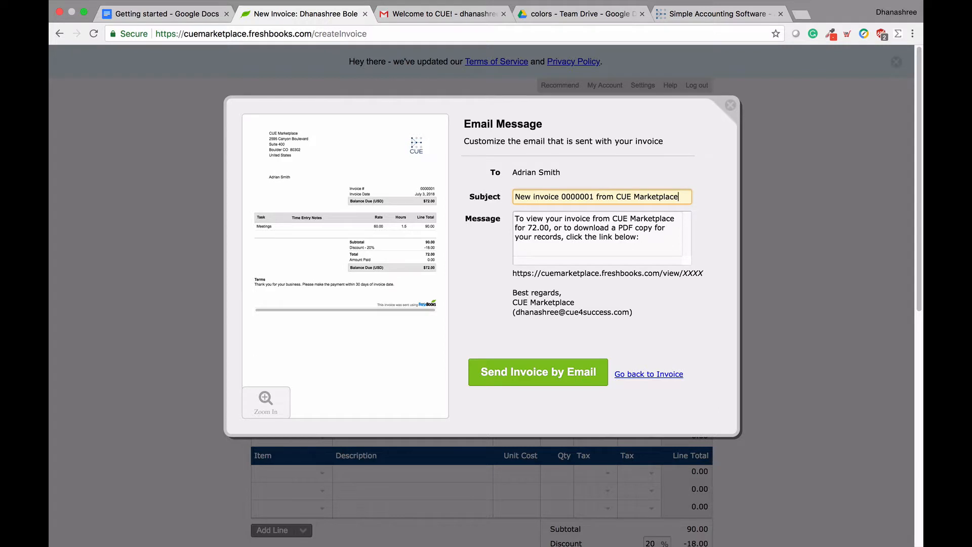
{"action": "left_click", "coordinate": [652, 405]}
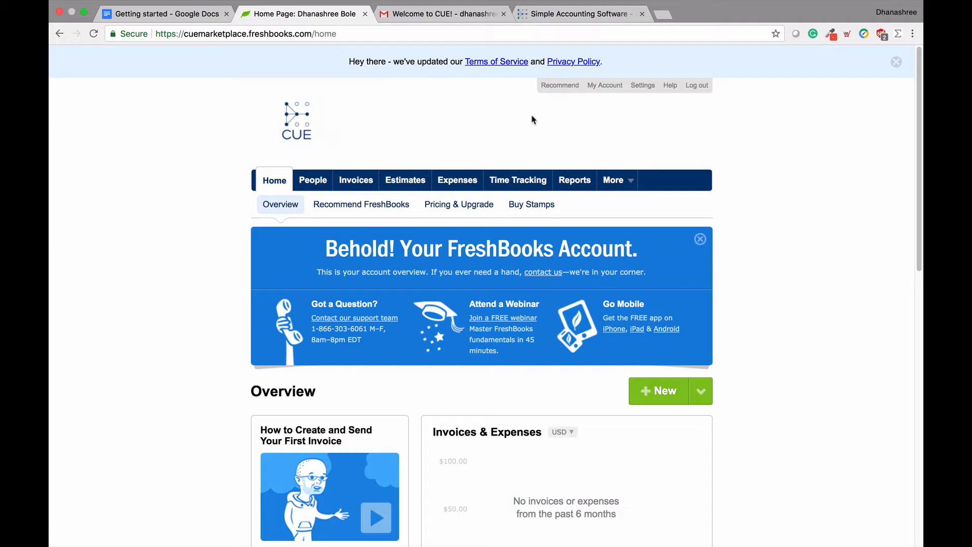
Step: Go to Settings and open the Accept Credit Cards page
{"action": "left_click", "coordinate": [644, 83]}
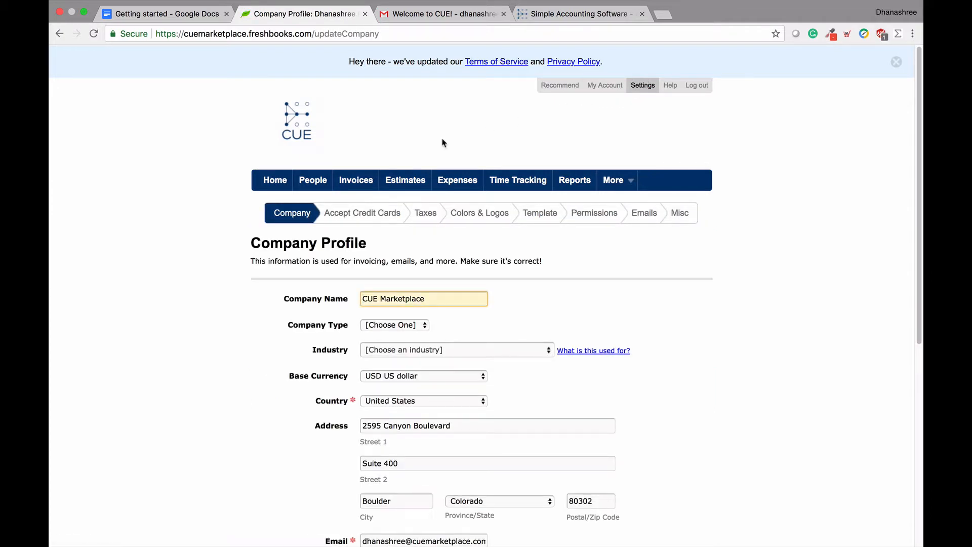
{"action": "left_click", "coordinate": [361, 215]}
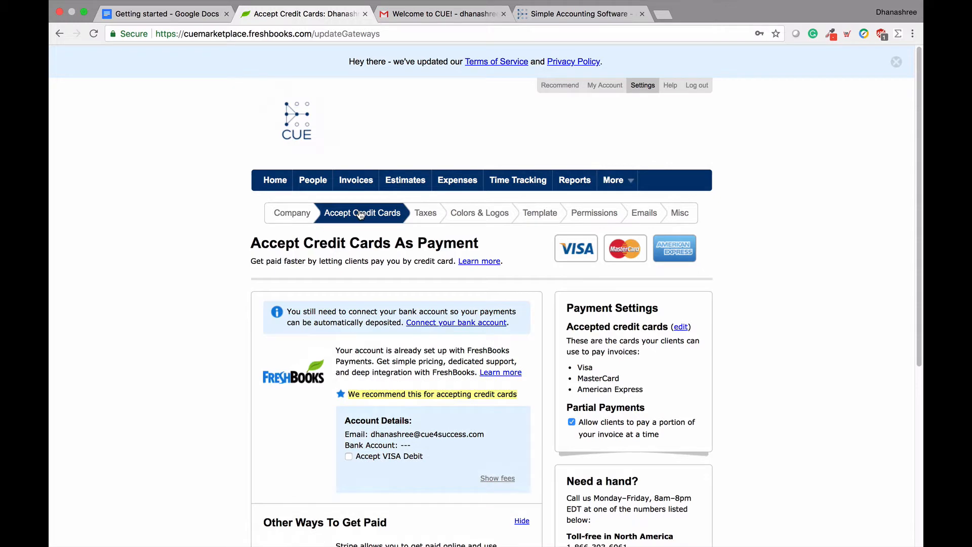
{"action": "scroll", "coordinate": [361, 215], "scroll_direction": "down", "scroll_amount": 4}
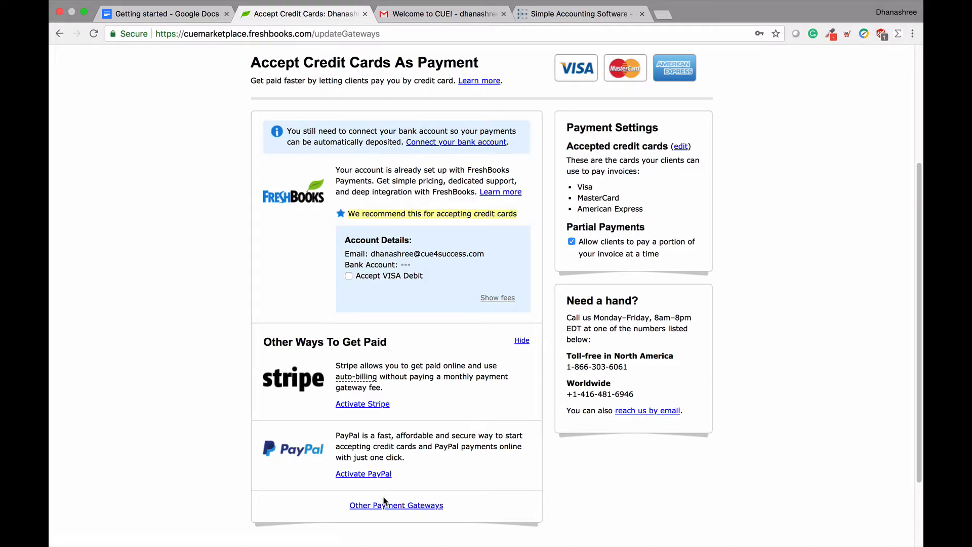
{"action": "scroll", "coordinate": [384, 502], "scroll_direction": "up", "scroll_amount": 2}
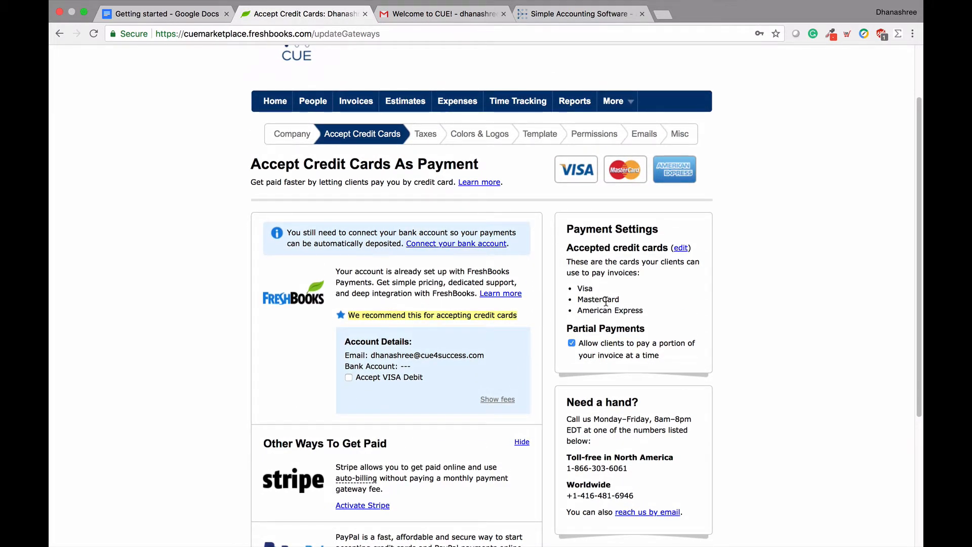
Step: Add Discover to the accepted credit cards and save
{"action": "left_click", "coordinate": [680, 249]}
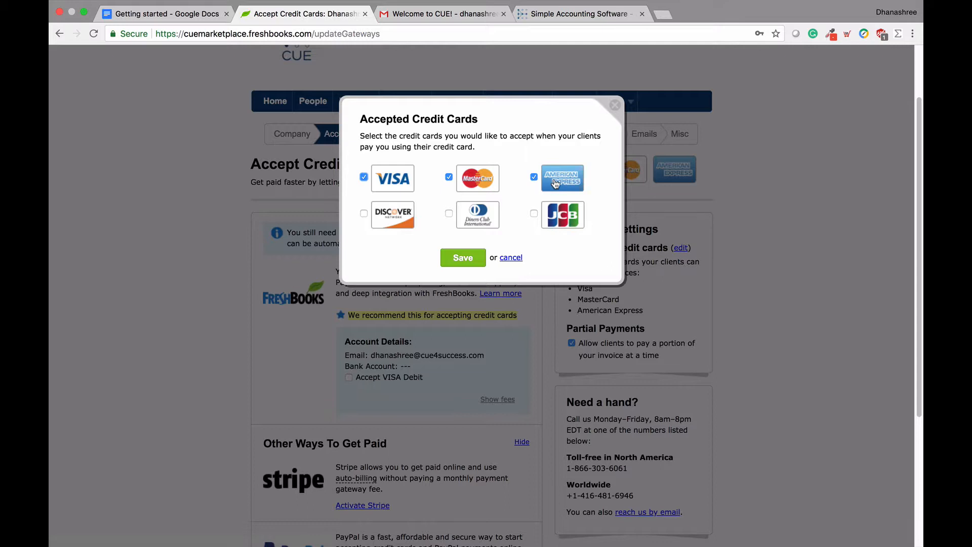
{"action": "left_click", "coordinate": [365, 214]}
{"action": "left_click", "coordinate": [454, 260]}
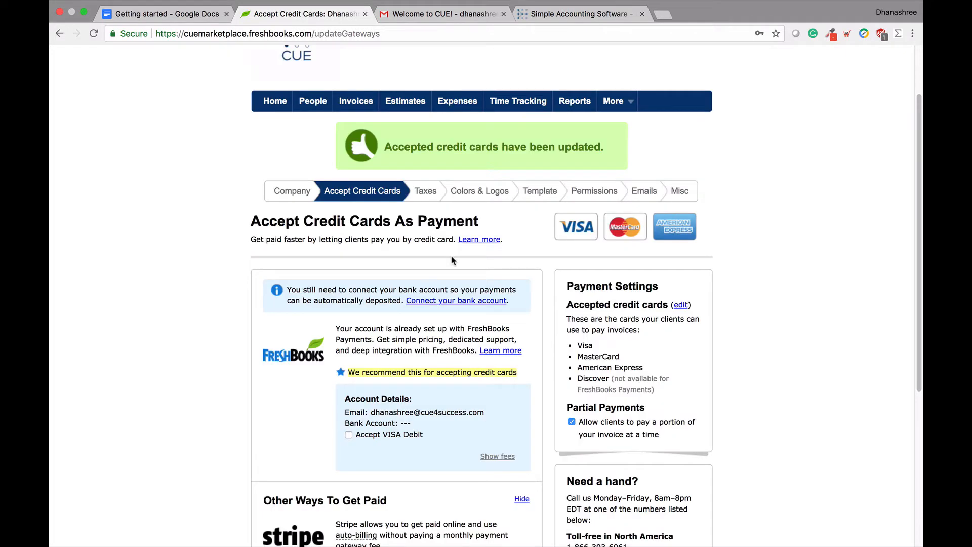
{"action": "scroll", "coordinate": [574, 360], "scroll_direction": "down", "scroll_amount": 2}
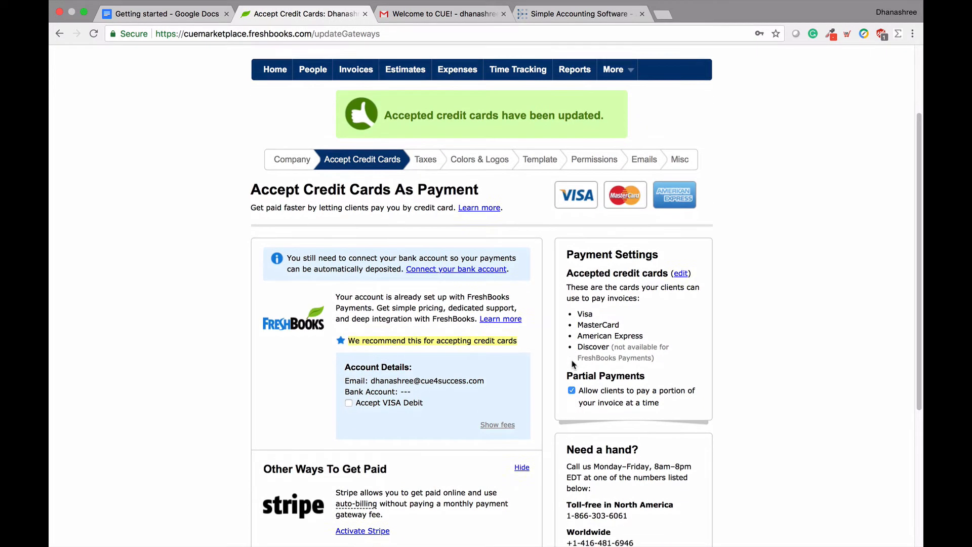
{"action": "scroll", "coordinate": [574, 365], "scroll_direction": "down", "scroll_amount": 2}
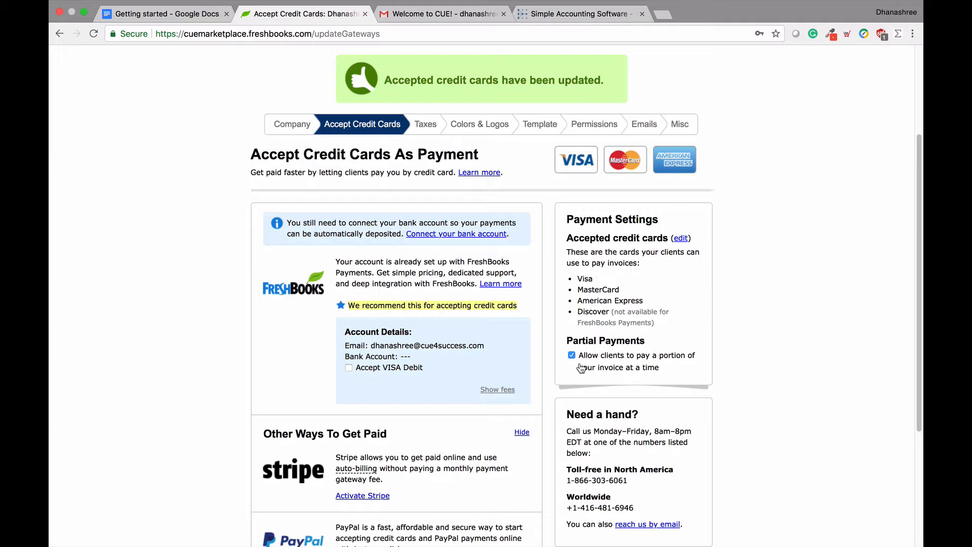
{"action": "scroll", "coordinate": [580, 368], "scroll_direction": "down", "scroll_amount": 2}
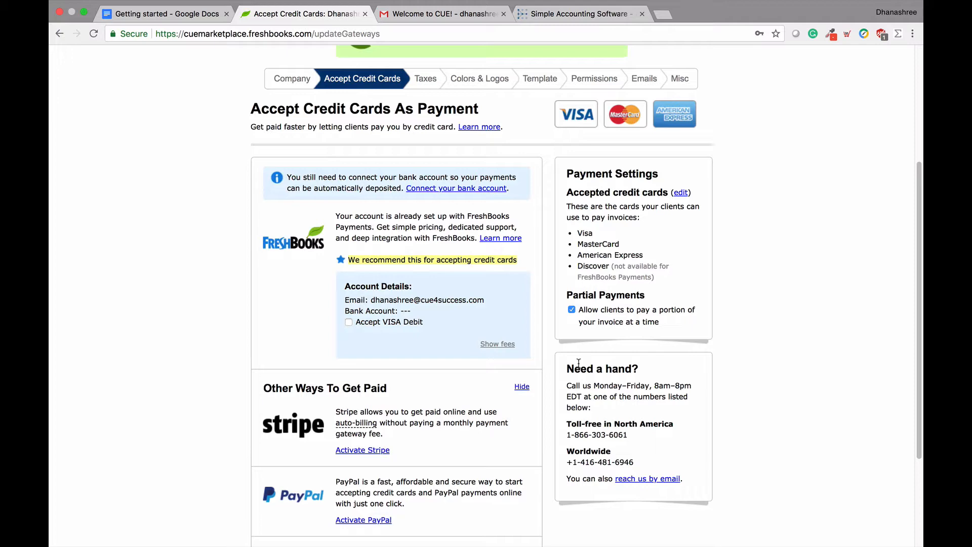
Step: Show the online credit card fee rates and scroll through them
{"action": "left_click", "coordinate": [510, 345]}
{"action": "scroll", "coordinate": [192, 385], "scroll_direction": "down", "scroll_amount": 3}
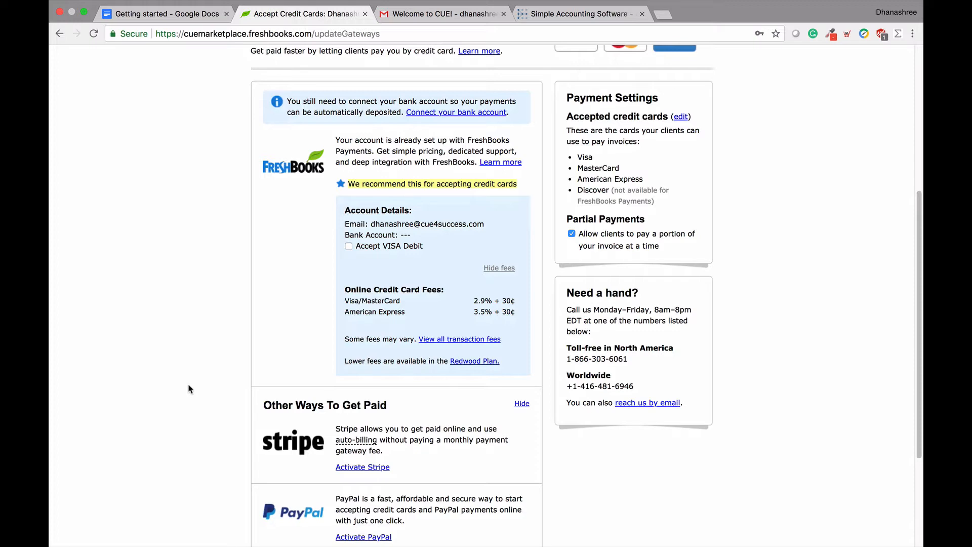
{"action": "scroll", "coordinate": [189, 389], "scroll_direction": "down", "scroll_amount": 2}
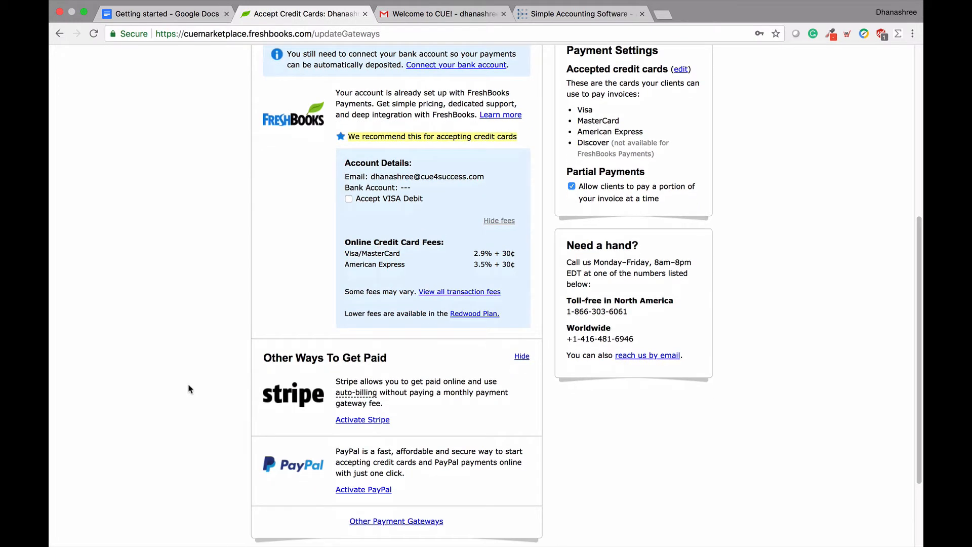
{"action": "left_click", "coordinate": [355, 494]}
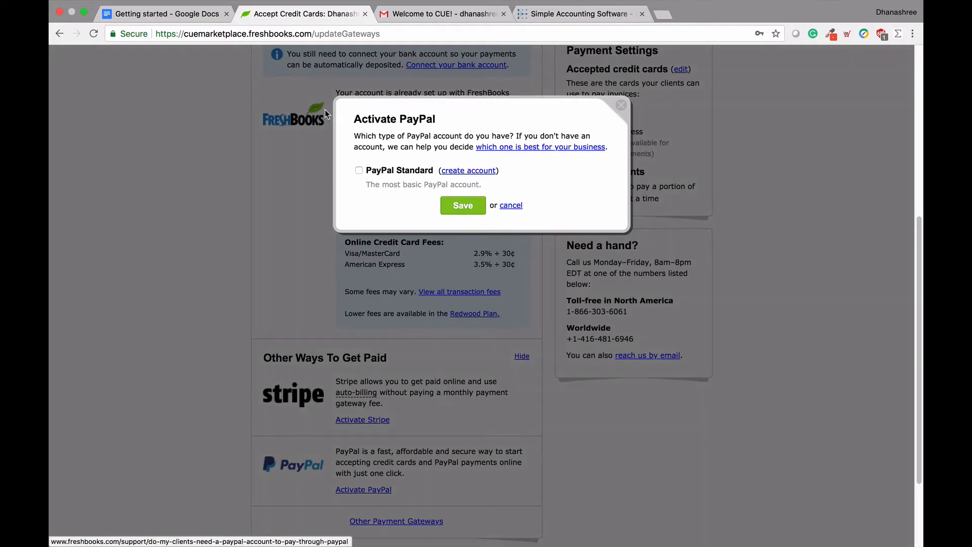
{"action": "left_click", "coordinate": [359, 171]}
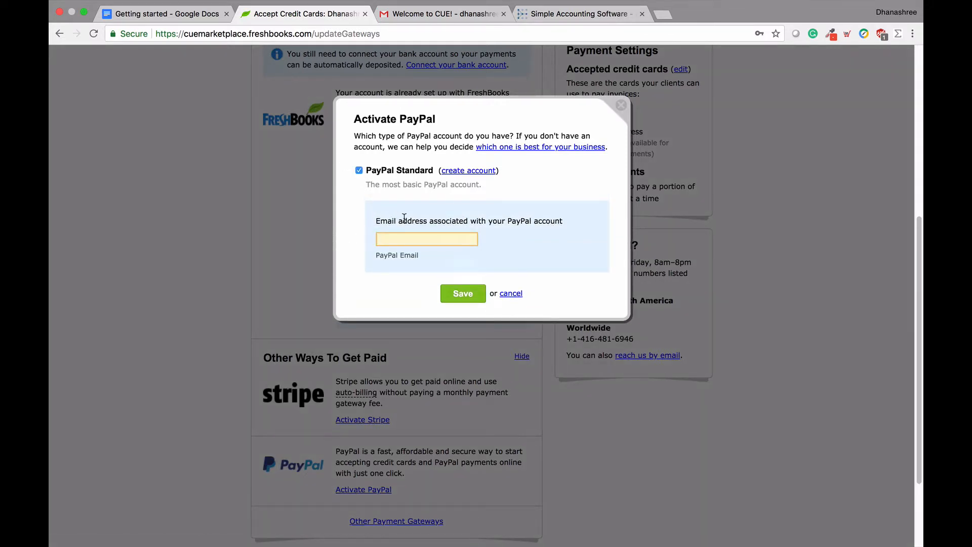
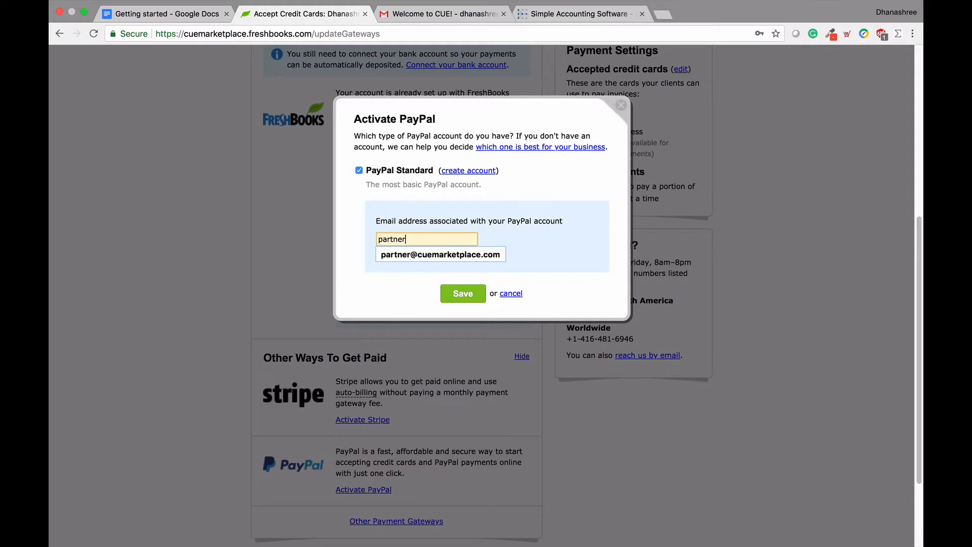
{"action": "left_click", "coordinate": [441, 255]}
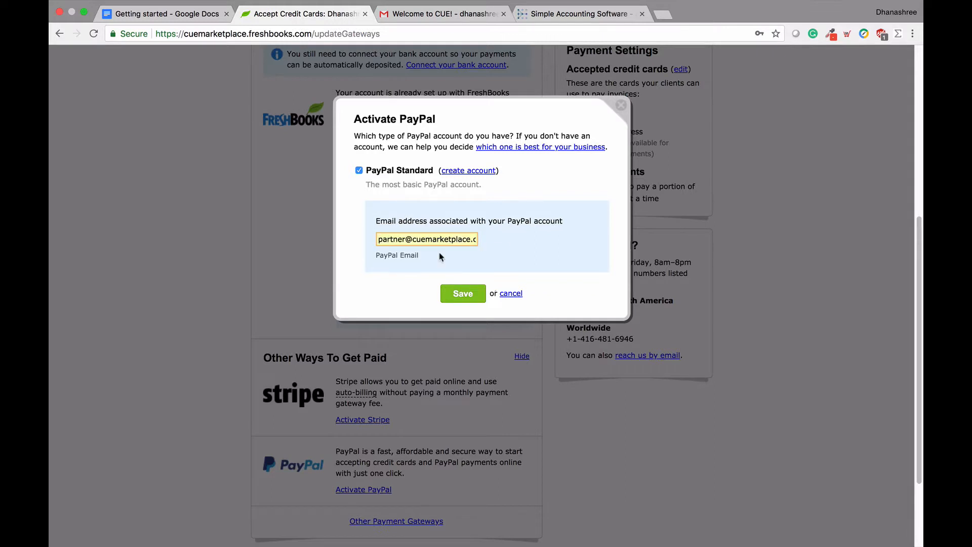
{"action": "left_click", "coordinate": [458, 295]}
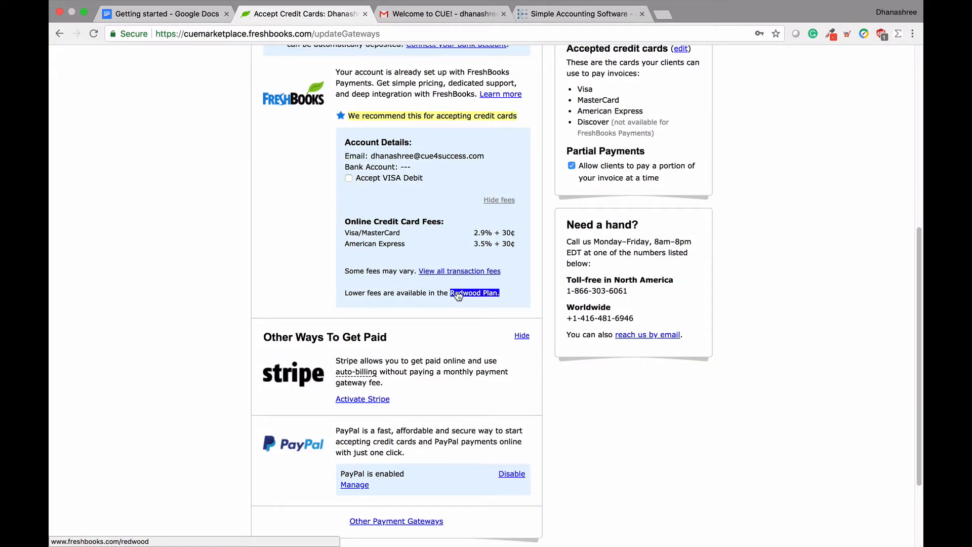
{"action": "scroll", "coordinate": [459, 295], "scroll_direction": "down", "scroll_amount": 1}
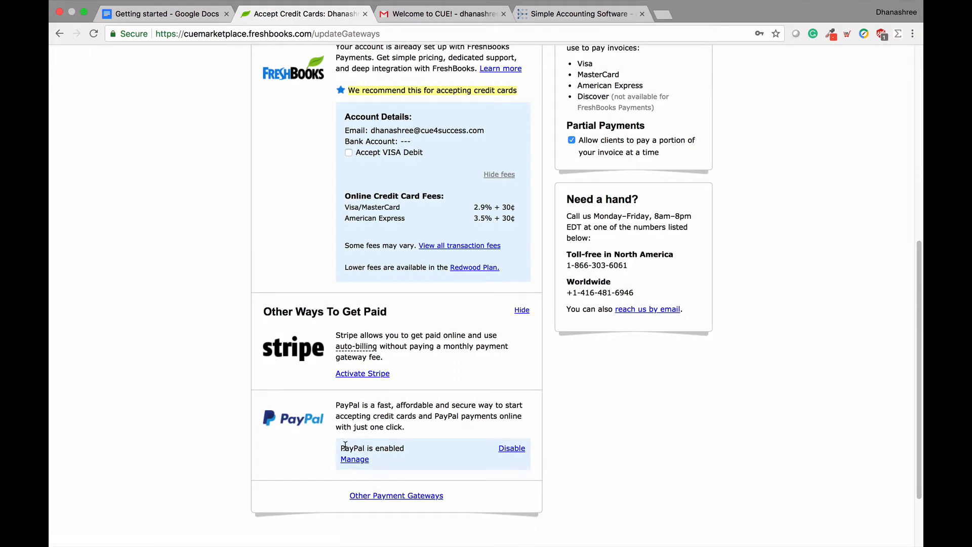
{"action": "left_click_drag", "start_coordinate": [345, 446], "coordinate": [397, 457]}
{"action": "left_click", "coordinate": [397, 457]}
{"action": "left_click", "coordinate": [356, 460]}
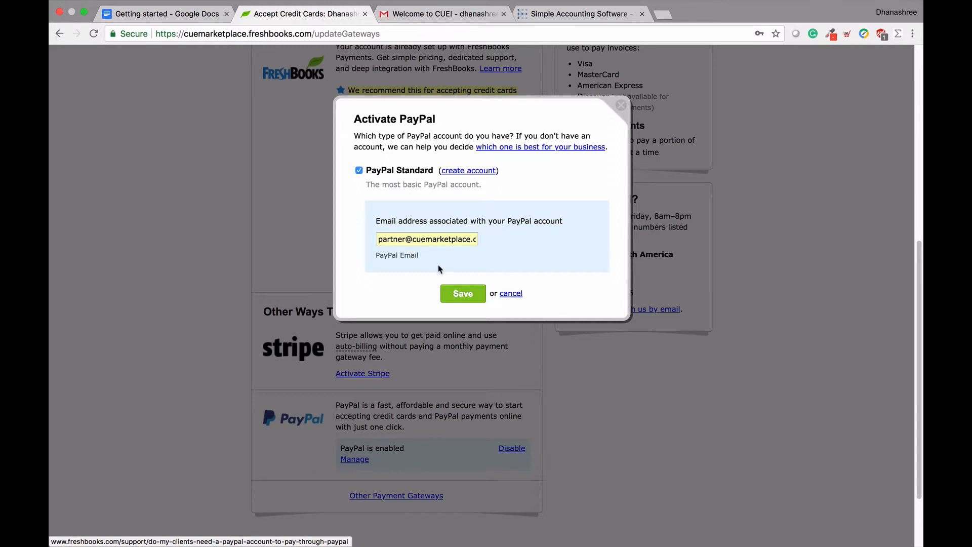
{"action": "double_click", "coordinate": [505, 295]}
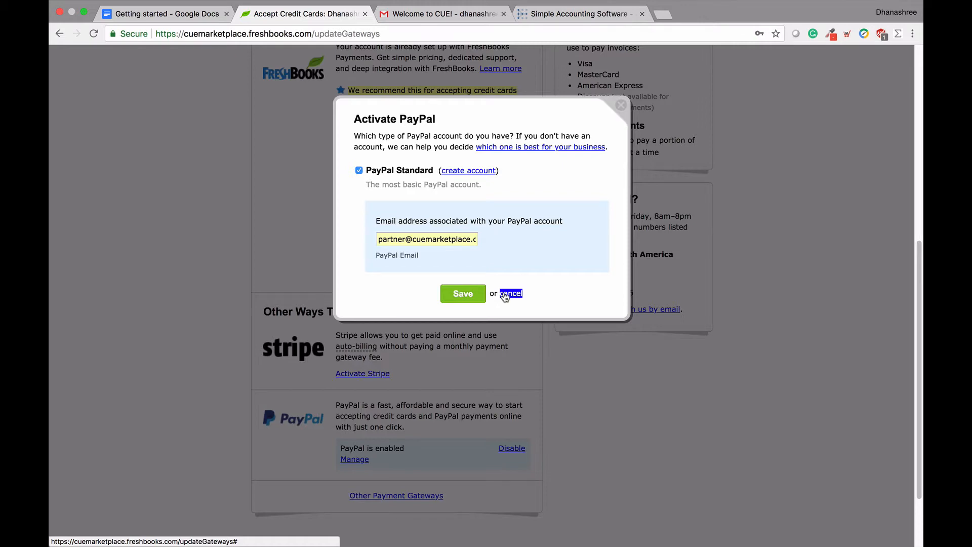
{"action": "left_click", "coordinate": [504, 294]}
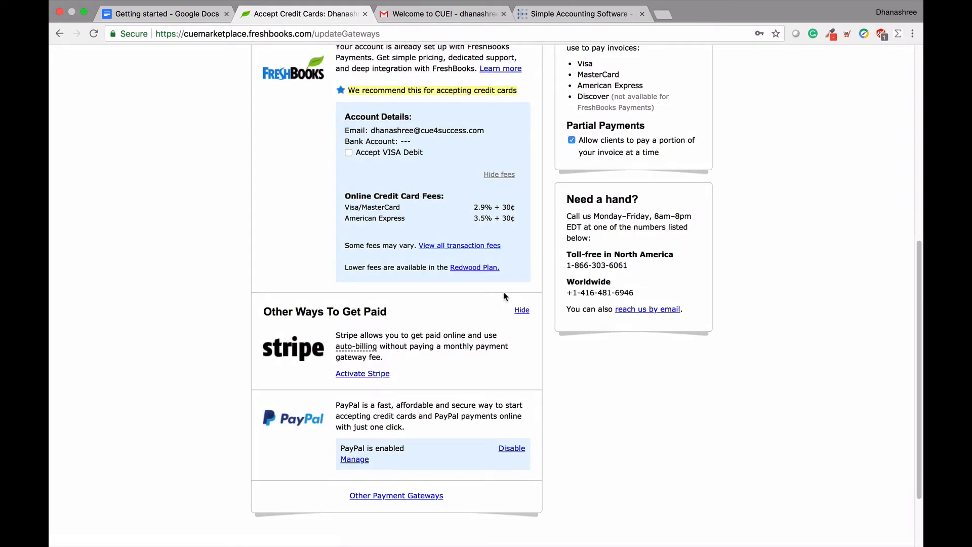
{"action": "scroll", "coordinate": [505, 296], "scroll_direction": "up", "scroll_amount": 3}
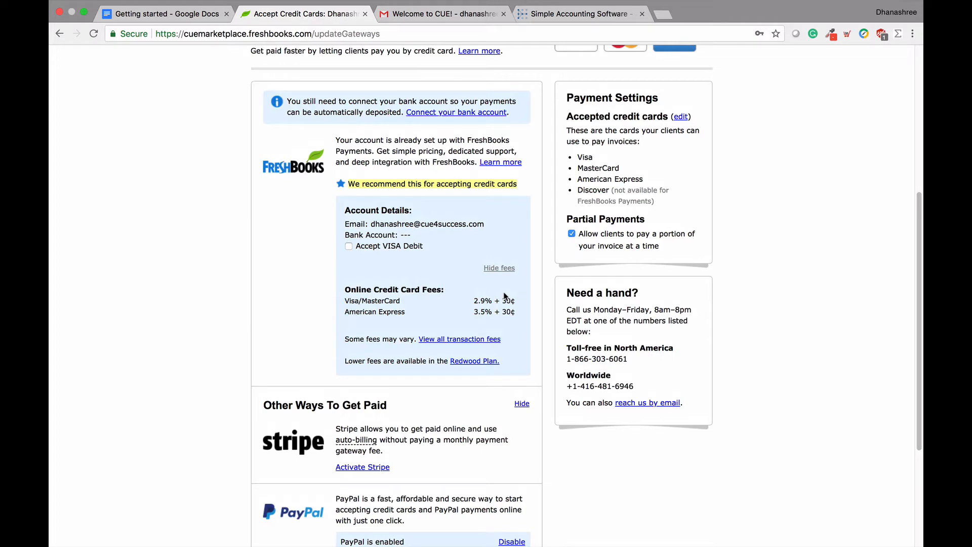
{"action": "scroll", "coordinate": [505, 296], "scroll_direction": "down", "scroll_amount": 3}
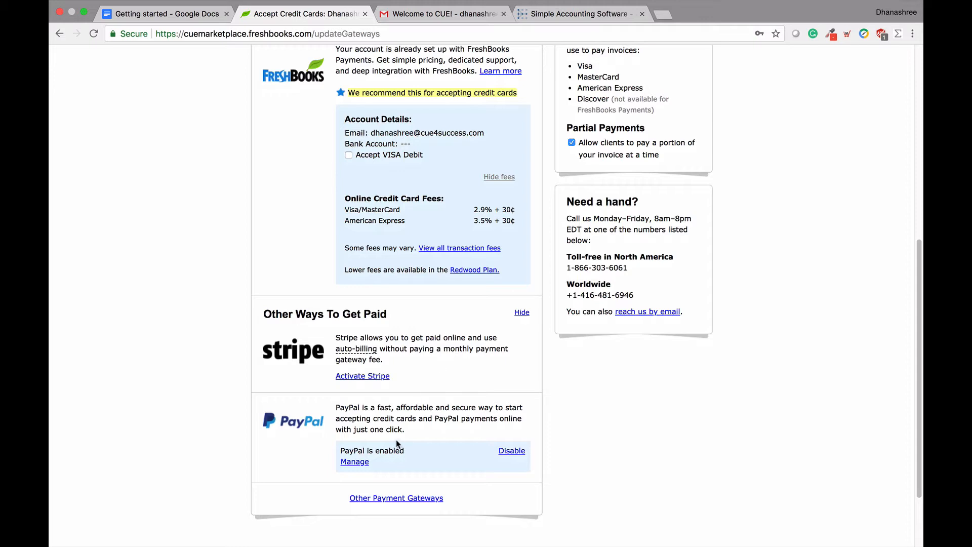
Step: Expand the Other Payment Gateways list, then scroll back up the settings page
{"action": "left_click", "coordinate": [384, 498]}
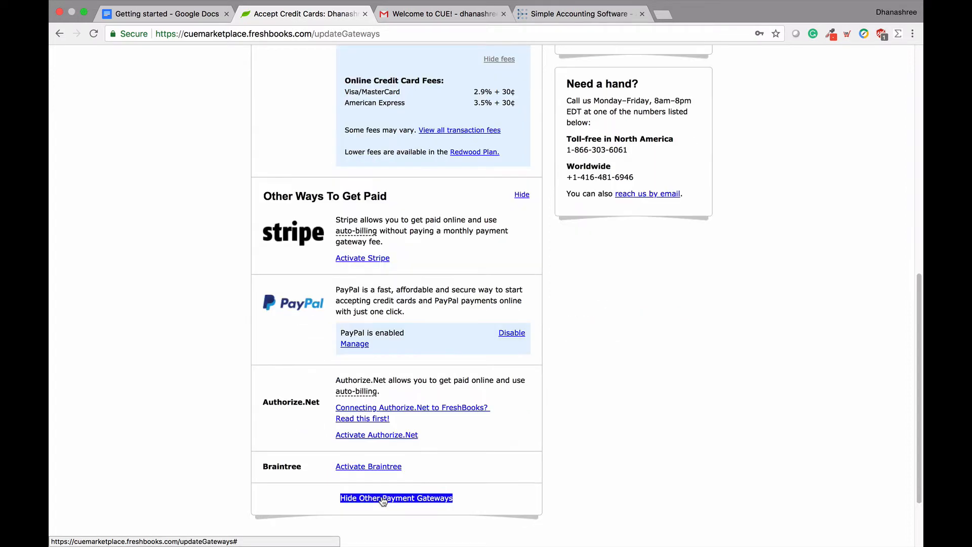
{"action": "scroll", "coordinate": [383, 501], "scroll_direction": "up", "scroll_amount": 1}
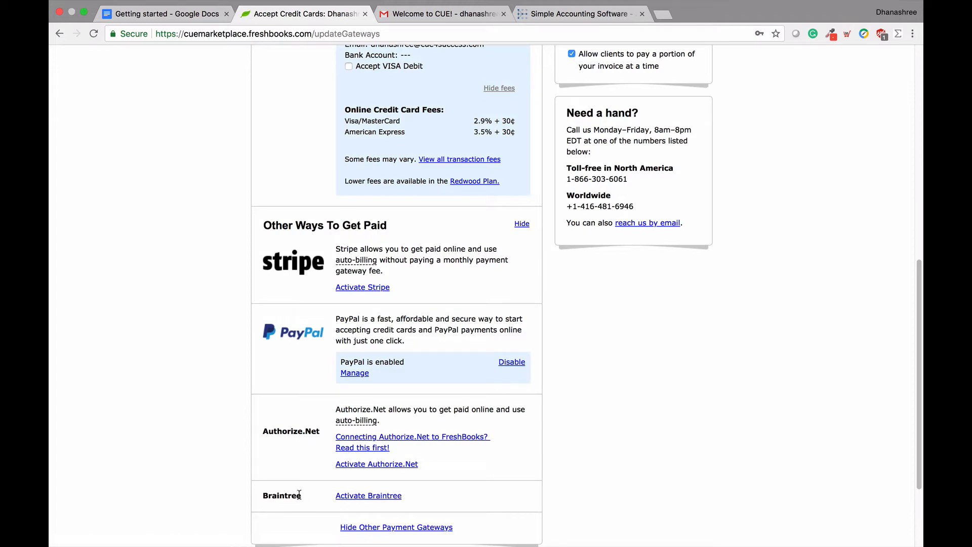
{"action": "scroll", "coordinate": [300, 494], "scroll_direction": "up", "scroll_amount": 6}
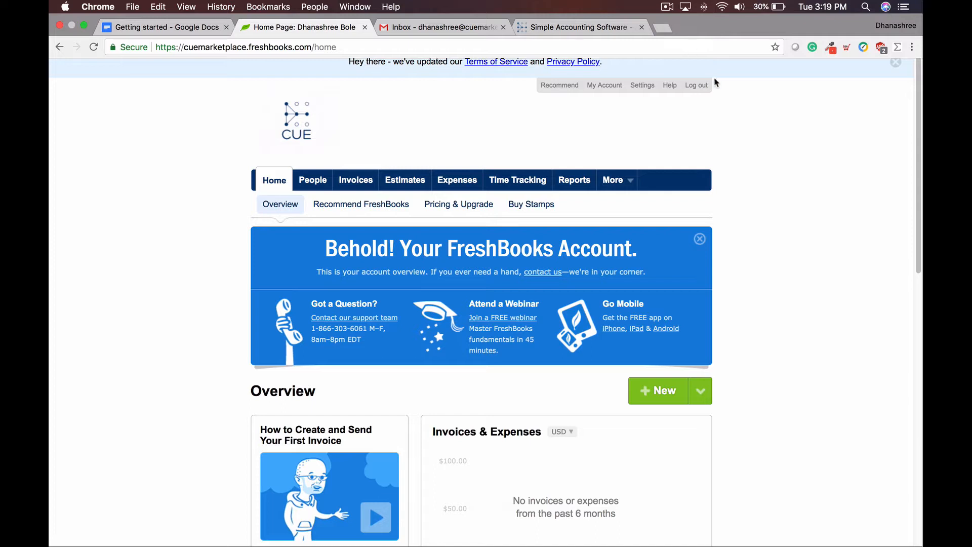
Step: Use Connect Your Bank in the Home page's Get Started box to reach Connected Bank Accounts
{"action": "scroll", "coordinate": [734, 118], "scroll_direction": "down", "scroll_amount": 3}
{"action": "scroll", "coordinate": [735, 119], "scroll_direction": "down", "scroll_amount": 5}
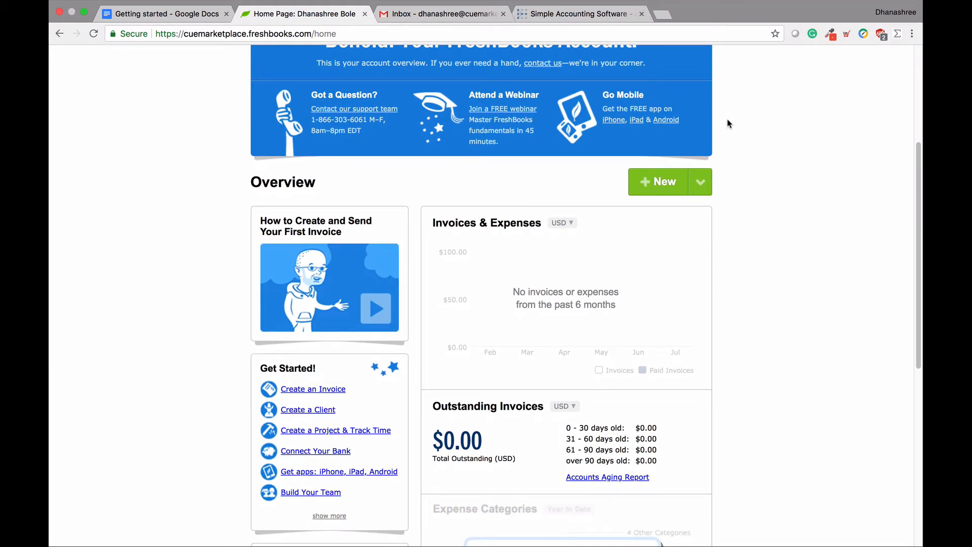
{"action": "left_click", "coordinate": [308, 451]}
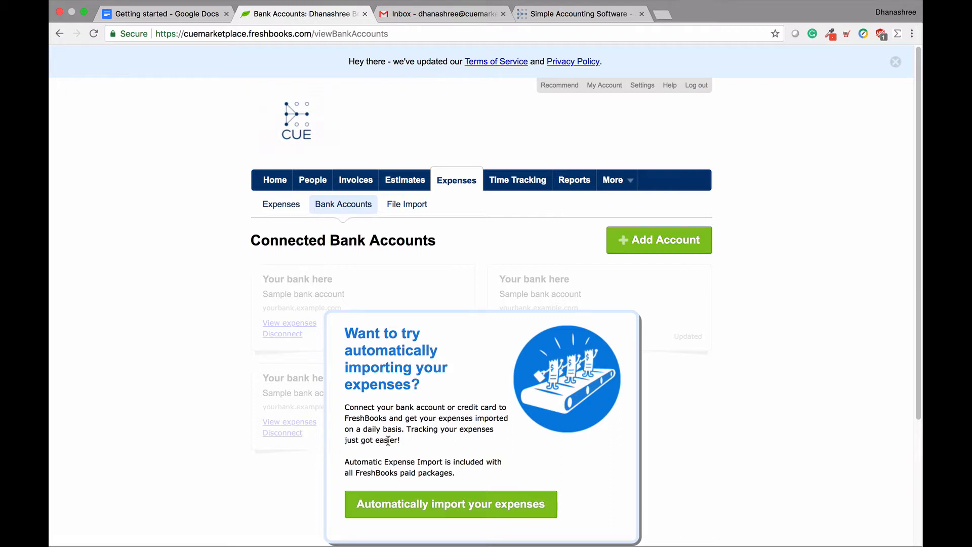
{"action": "scroll", "coordinate": [393, 444], "scroll_direction": "down", "scroll_amount": 3}
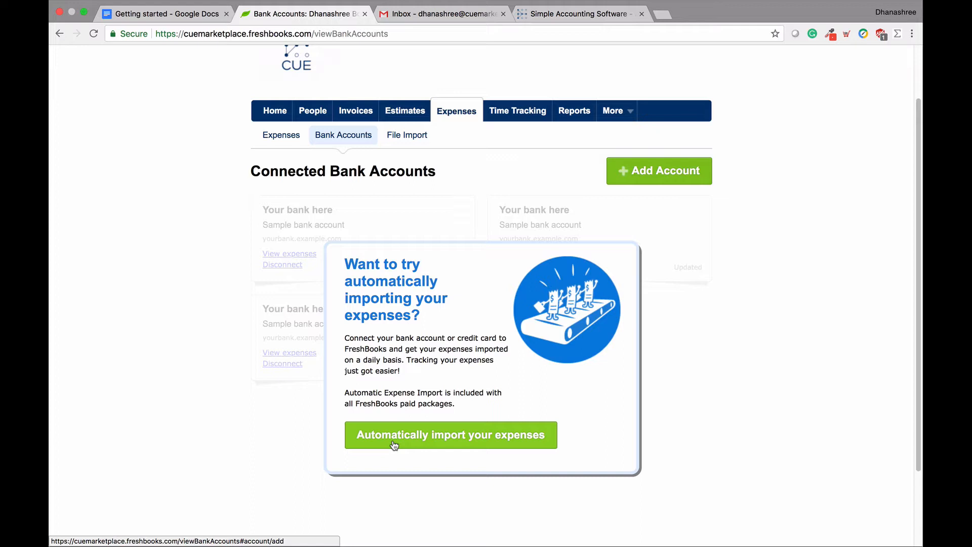
Step: Open the Automatically Import Your Expenses dialog and bring up the security safeguards link's context menu
{"action": "left_click", "coordinate": [394, 445]}
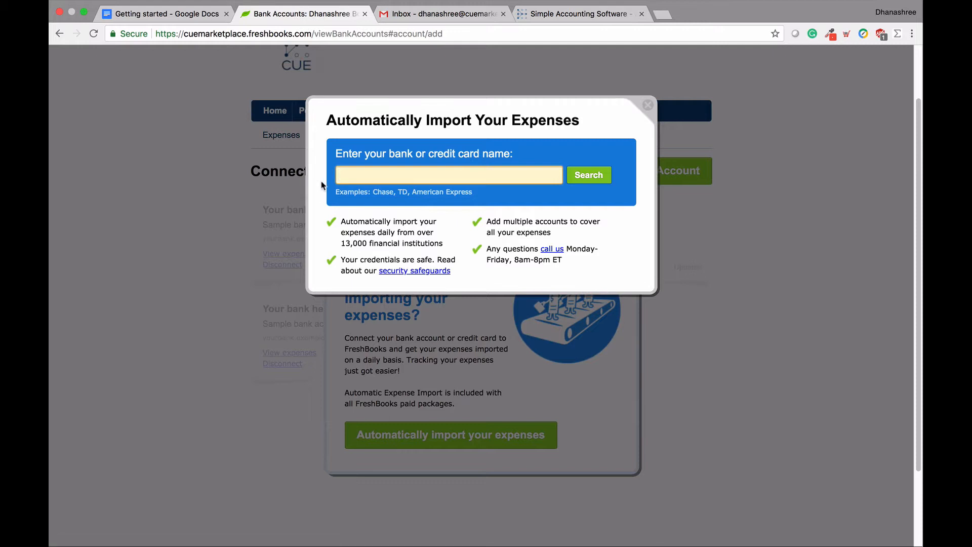
{"action": "left_click", "coordinate": [344, 244]}
{"action": "left_click_drag", "start_coordinate": [344, 244], "coordinate": [378, 241]}
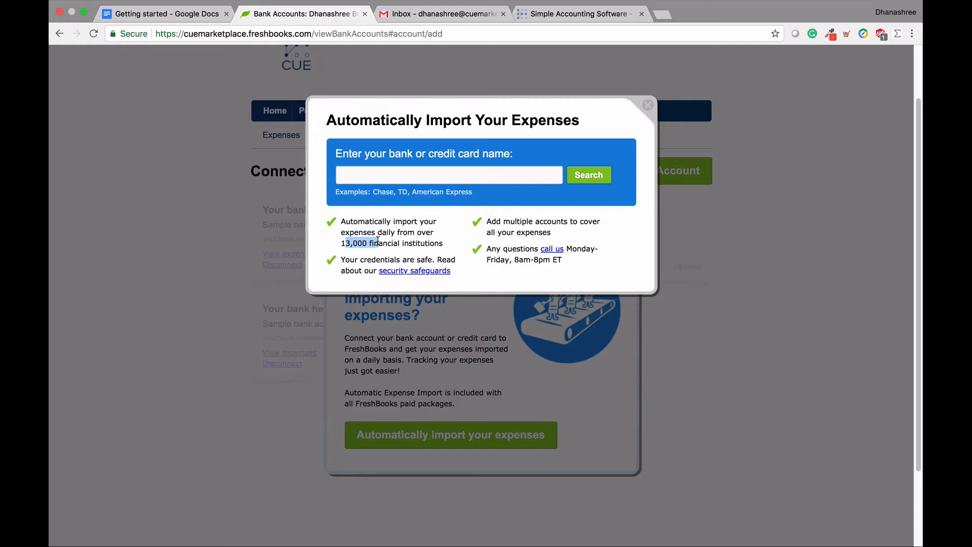
{"action": "left_click", "coordinate": [567, 237]}
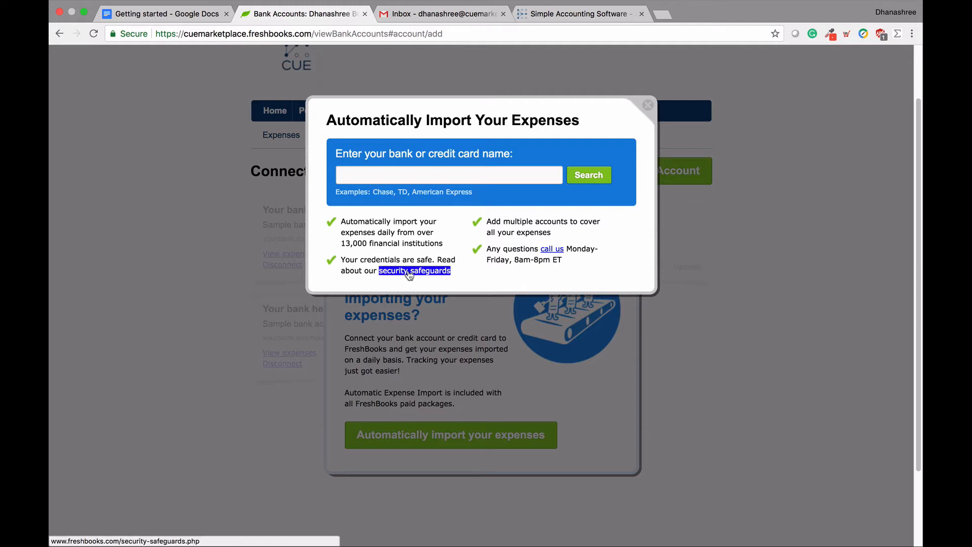
{"action": "right_click", "coordinate": [409, 275]}
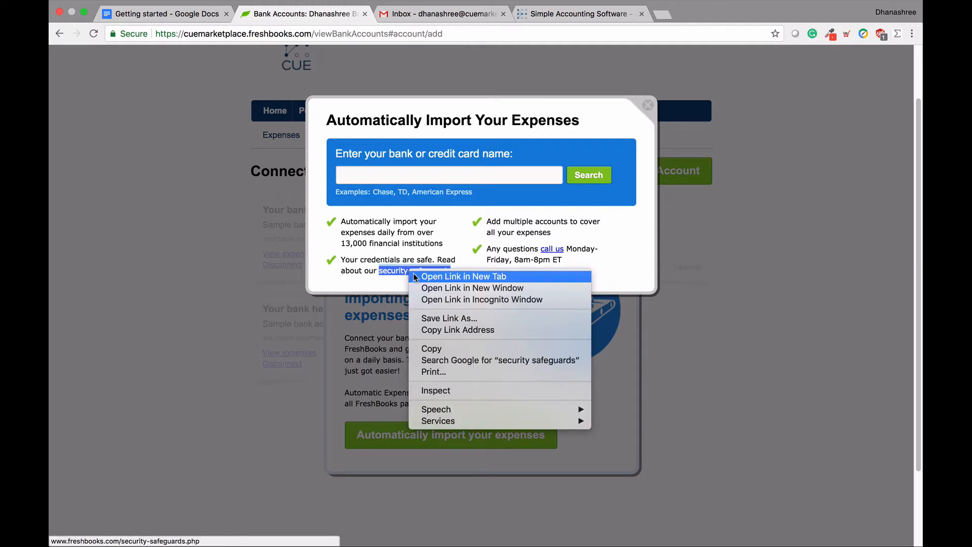
Step: Open Security and Reliability Safeguards in a new tab, read through it, then return to Bank Accounts
{"action": "left_click", "coordinate": [415, 276]}
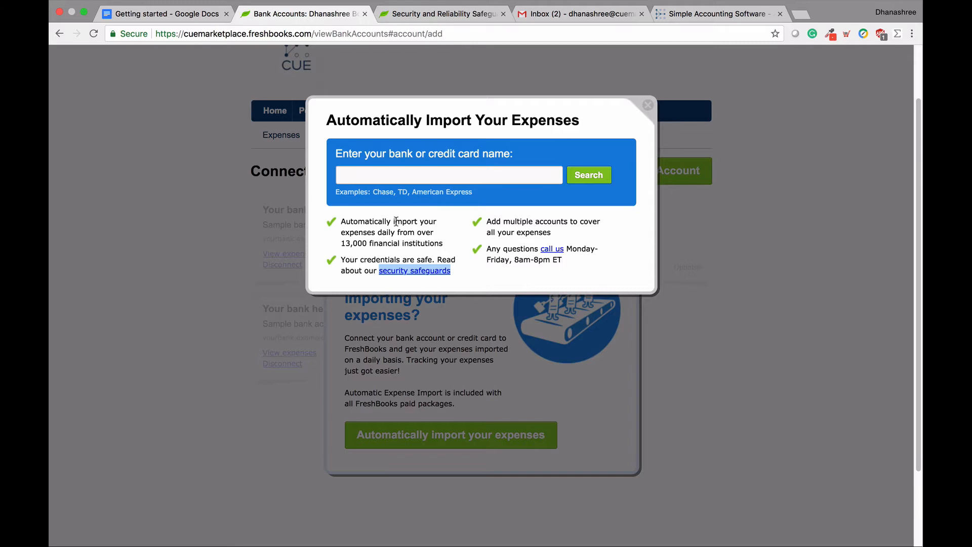
{"action": "left_click", "coordinate": [435, 16]}
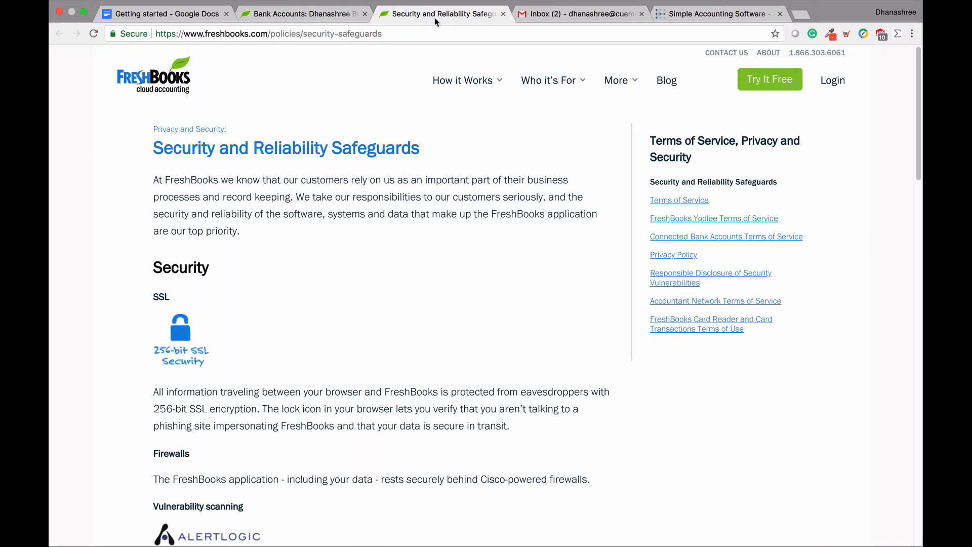
{"action": "scroll", "coordinate": [341, 259], "scroll_direction": "down", "scroll_amount": 3}
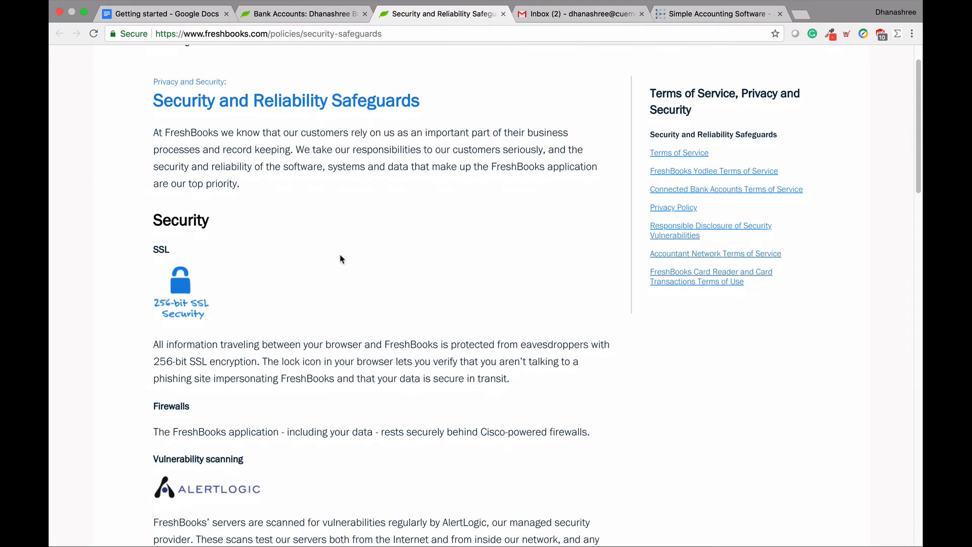
{"action": "scroll", "coordinate": [340, 258], "scroll_direction": "down", "scroll_amount": 5}
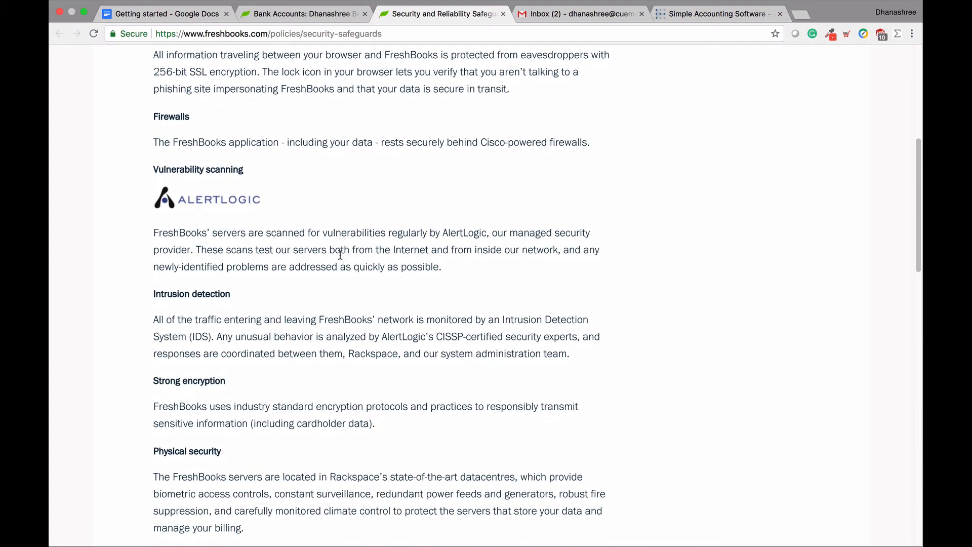
{"action": "scroll", "coordinate": [340, 255], "scroll_direction": "down", "scroll_amount": 6}
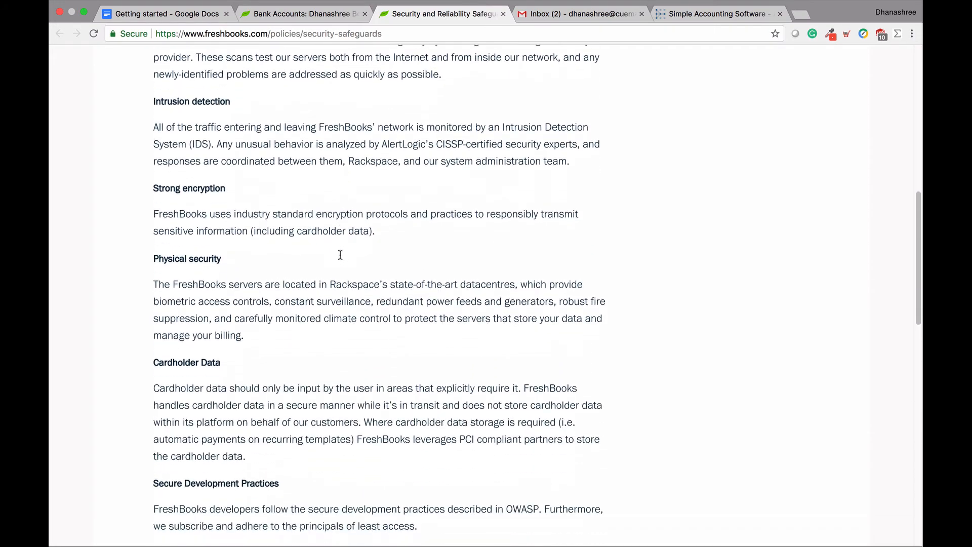
{"action": "scroll", "coordinate": [340, 259], "scroll_direction": "down", "scroll_amount": 7}
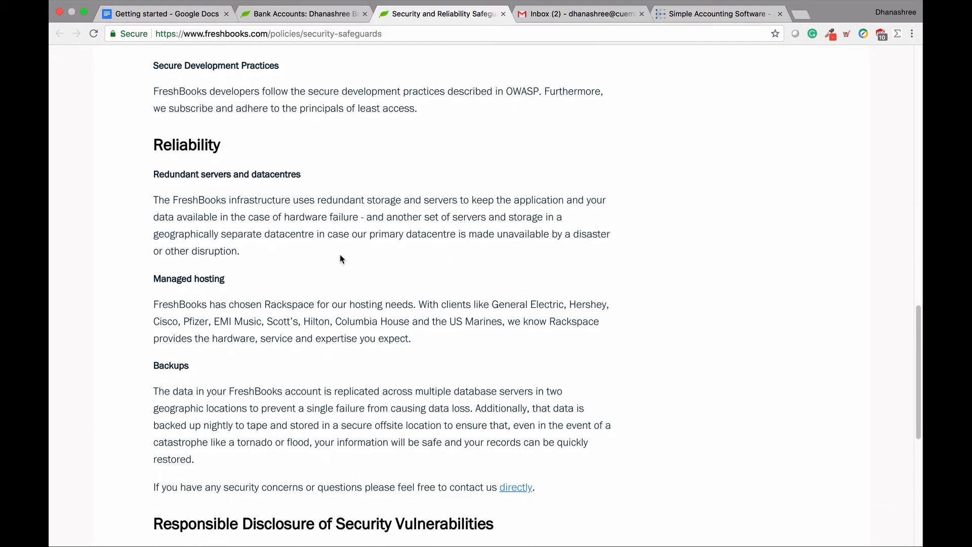
{"action": "scroll", "coordinate": [340, 259], "scroll_direction": "down", "scroll_amount": 2}
{"action": "scroll", "coordinate": [340, 259], "scroll_direction": "up", "scroll_amount": 7}
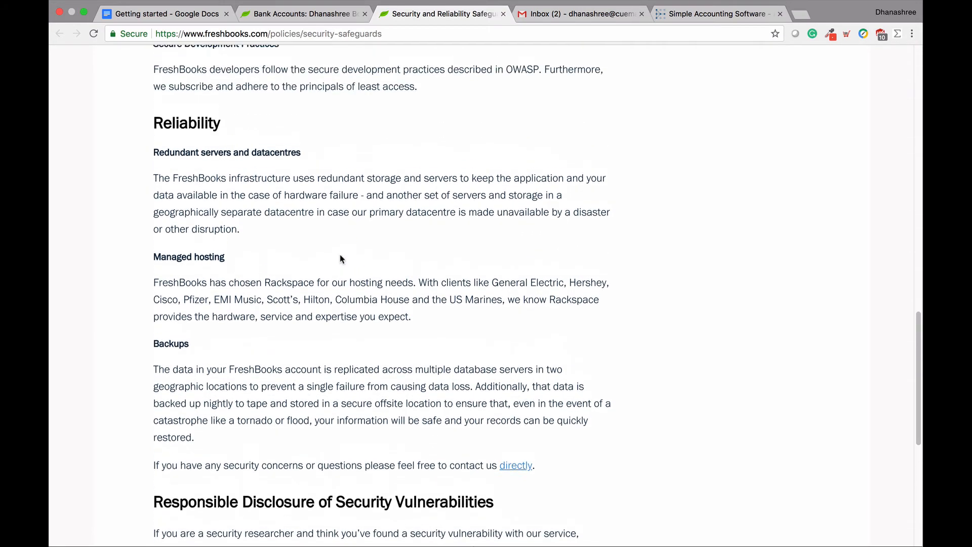
{"action": "scroll", "coordinate": [340, 259], "scroll_direction": "up", "scroll_amount": 9}
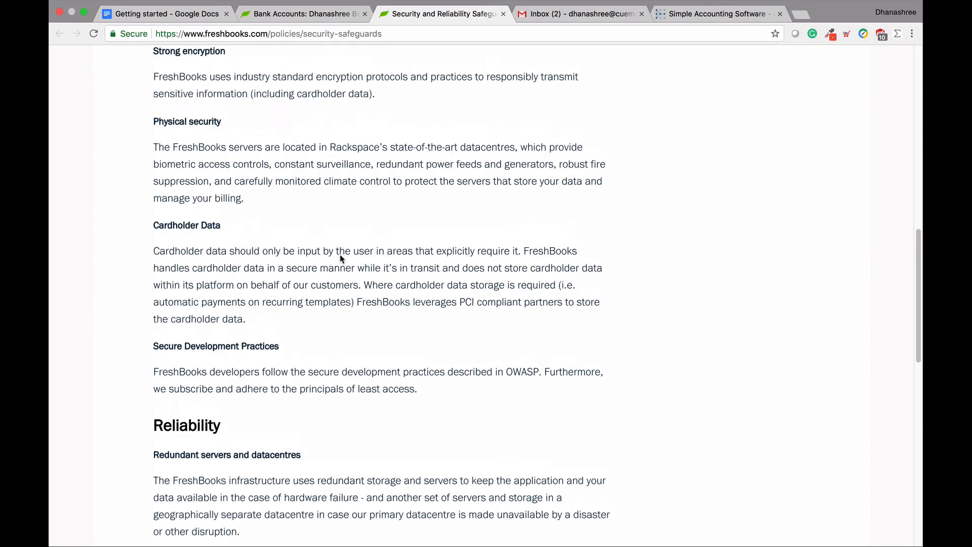
{"action": "scroll", "coordinate": [340, 259], "scroll_direction": "up", "scroll_amount": 1}
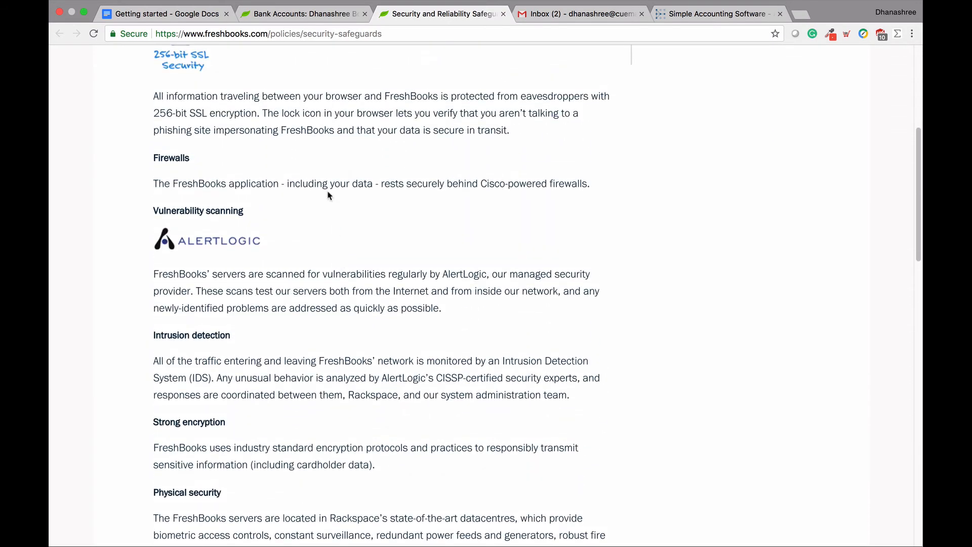
{"action": "left_click", "coordinate": [302, 20]}
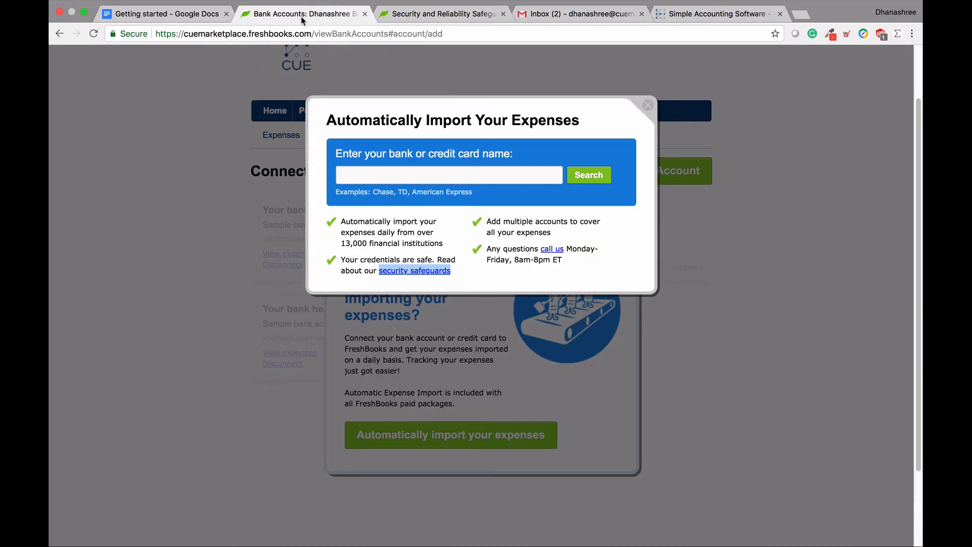
Step: Search the bank list for 'chase'
{"action": "left_click", "coordinate": [377, 173]}
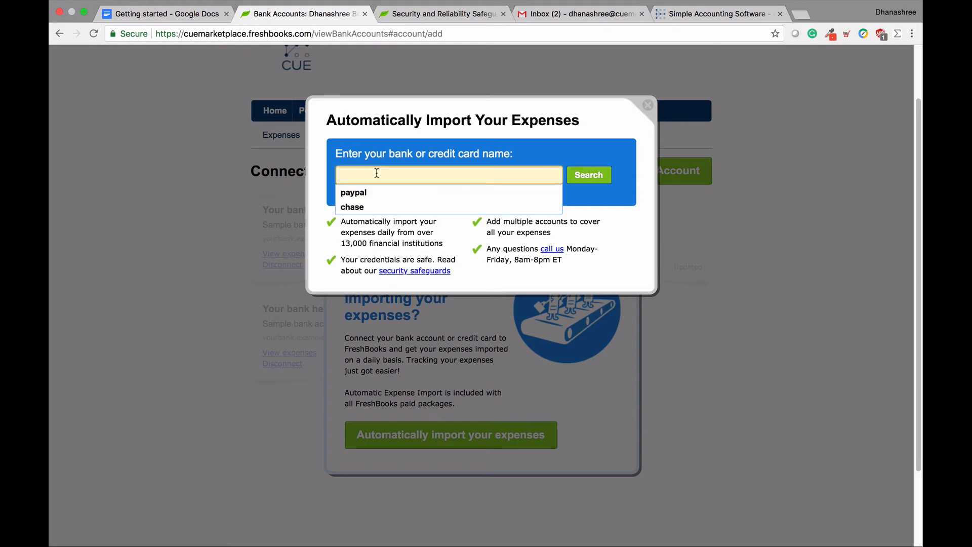
{"action": "left_click", "coordinate": [371, 207]}
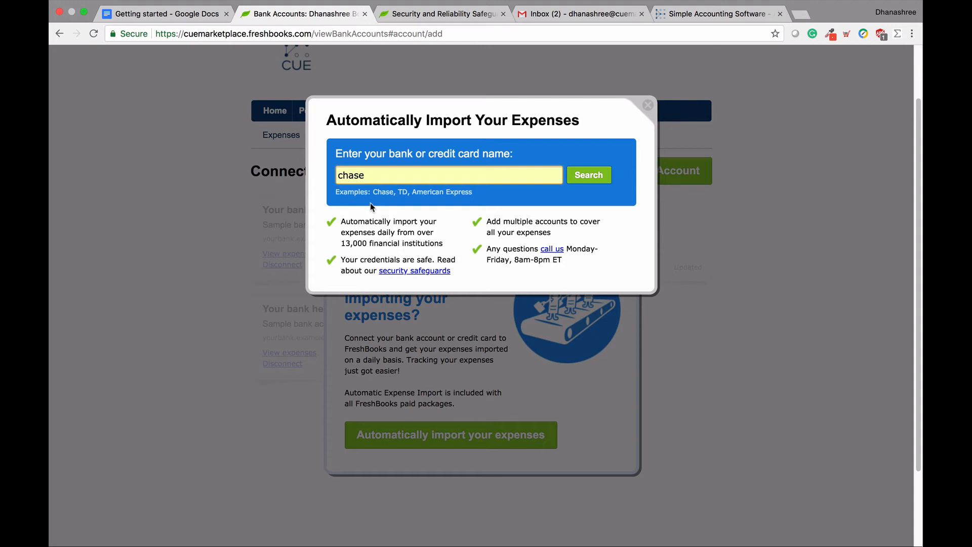
{"action": "left_click", "coordinate": [589, 185]}
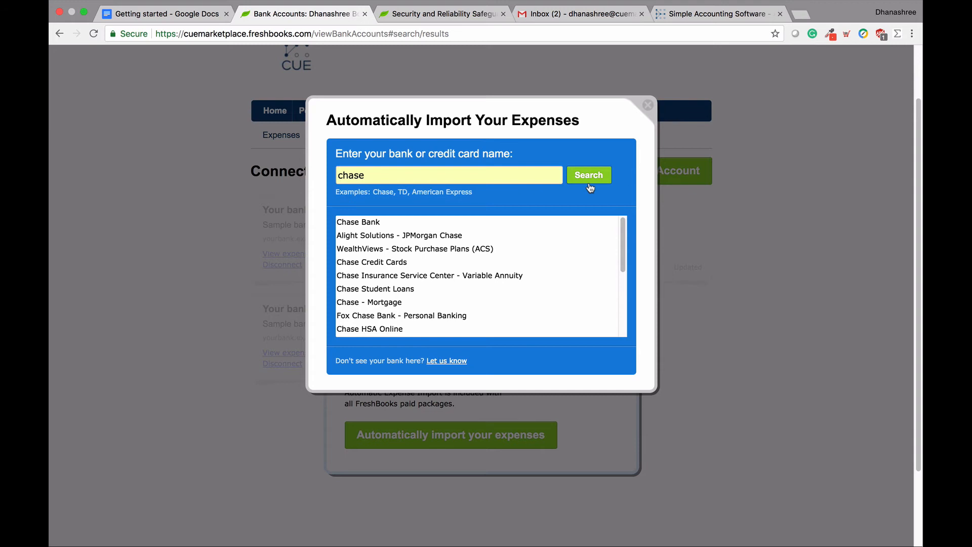
Step: Pick Chase Bank from the results, then close its credentials dialog without connecting
{"action": "left_click", "coordinate": [529, 226]}
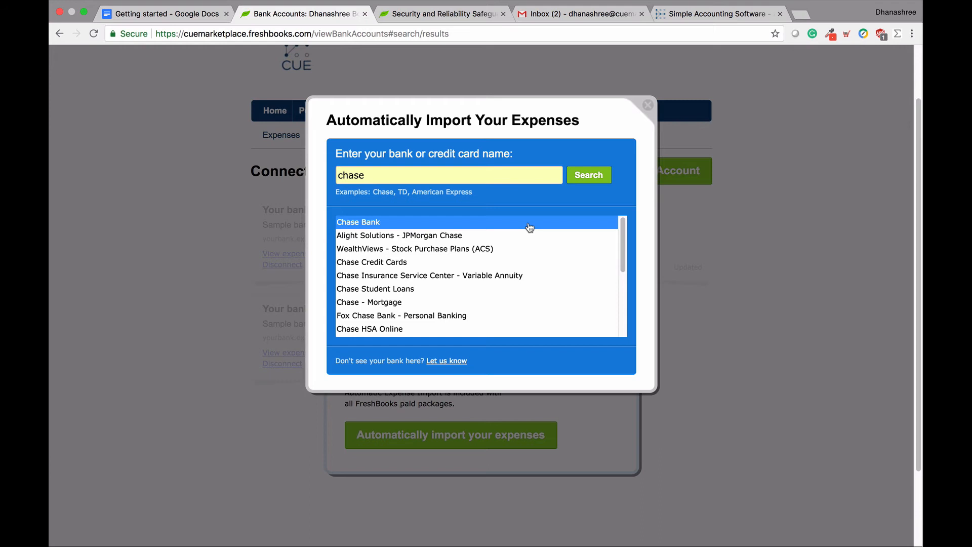
{"action": "left_click", "coordinate": [528, 223]}
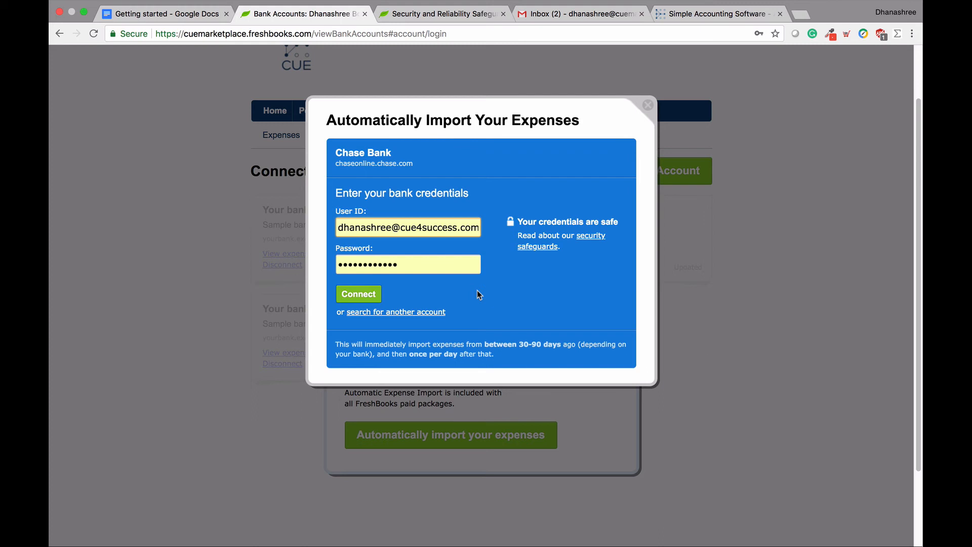
{"action": "left_click", "coordinate": [648, 106]}
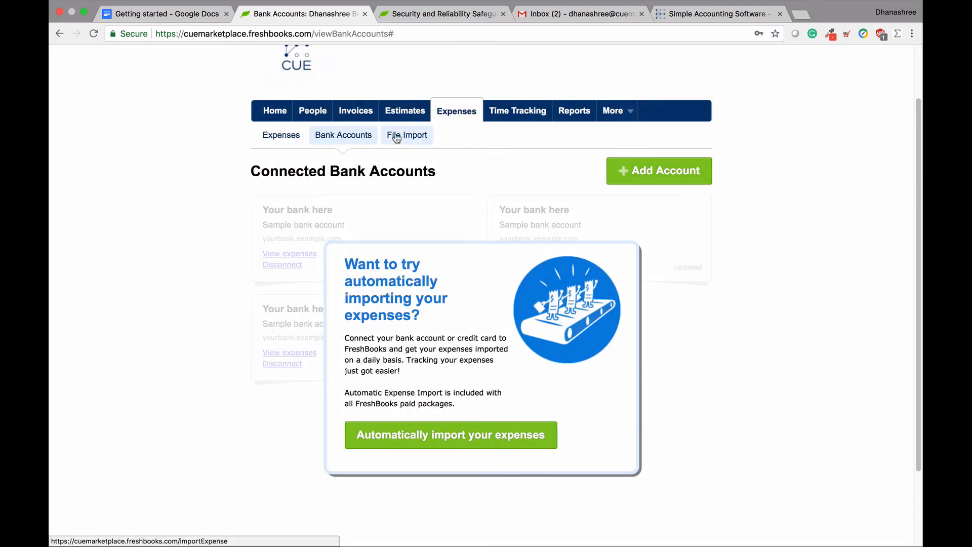